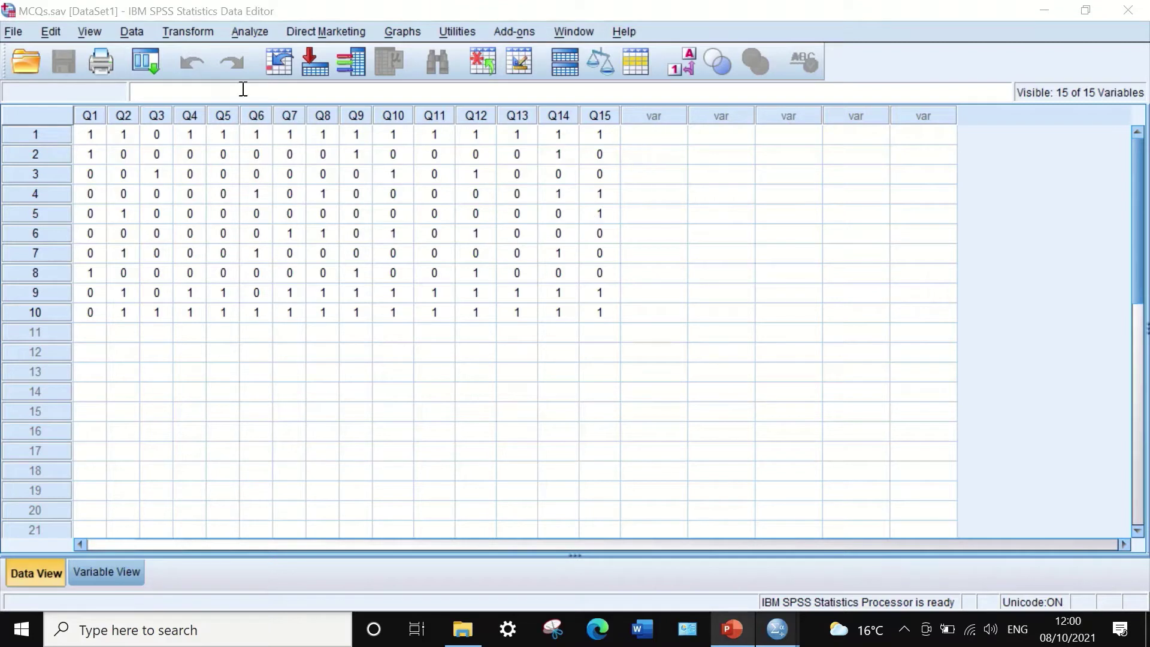
Step: Start computing a new variable and name the target variable Totalscore
{"action": "left_click", "coordinate": [197, 32]}
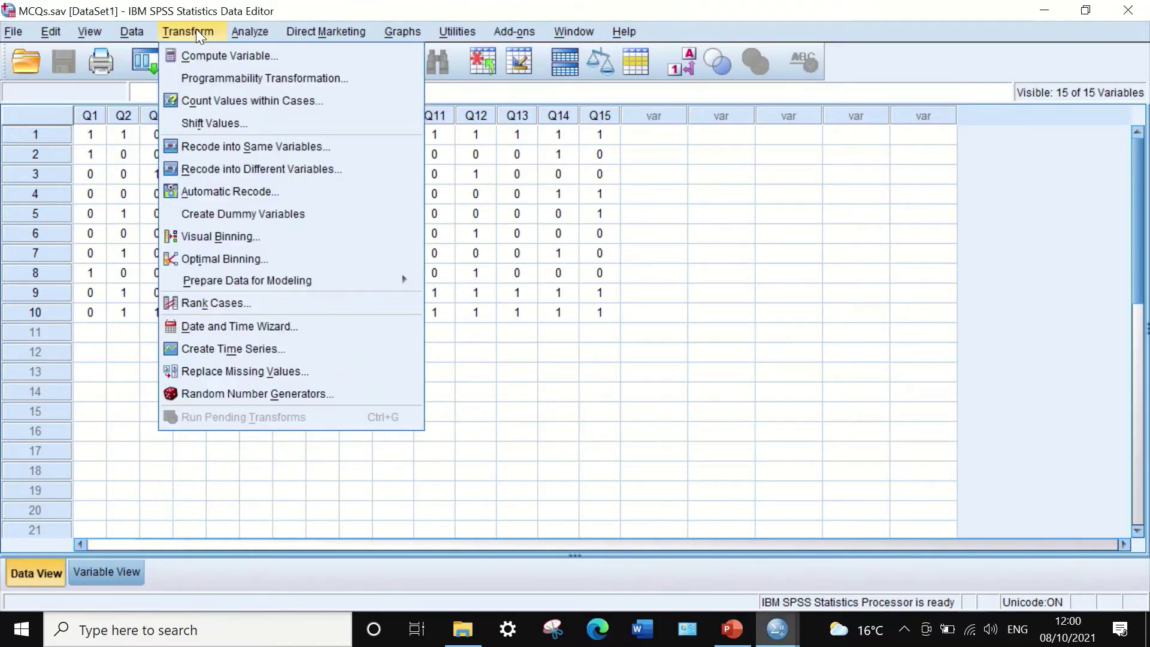
{"action": "left_click", "coordinate": [205, 55]}
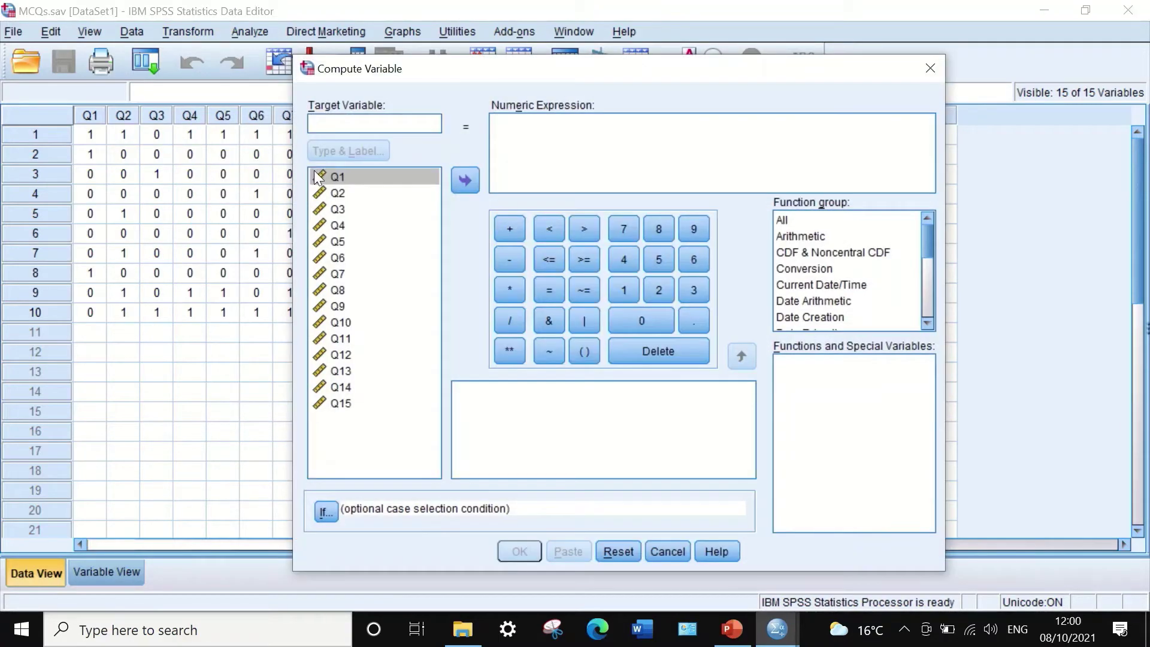
{"action": "left_click_drag", "start_coordinate": [419, 85], "coordinate": [402, 94]}
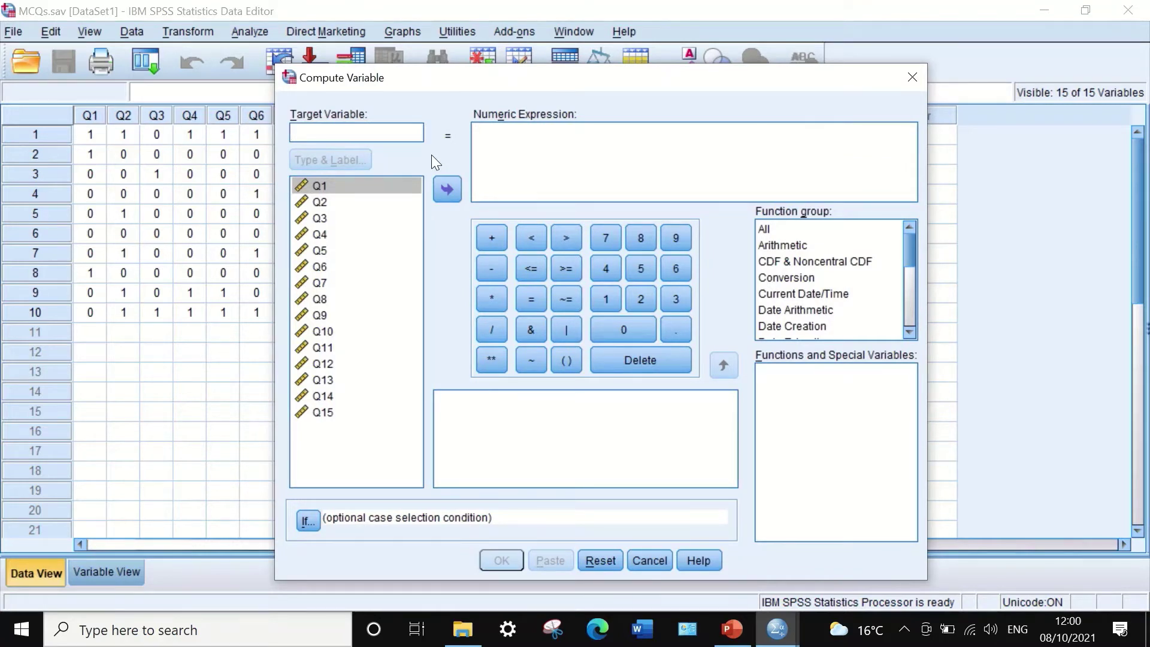
{"action": "type", "text": "Total"}
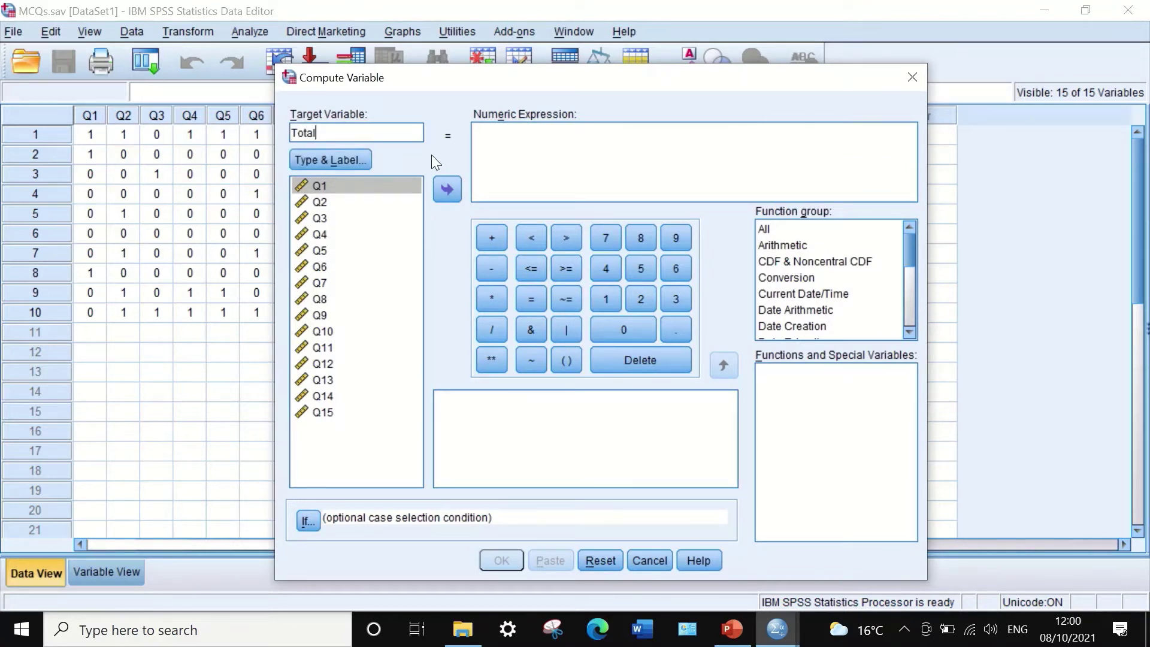
{"action": "type", "text": "score"}
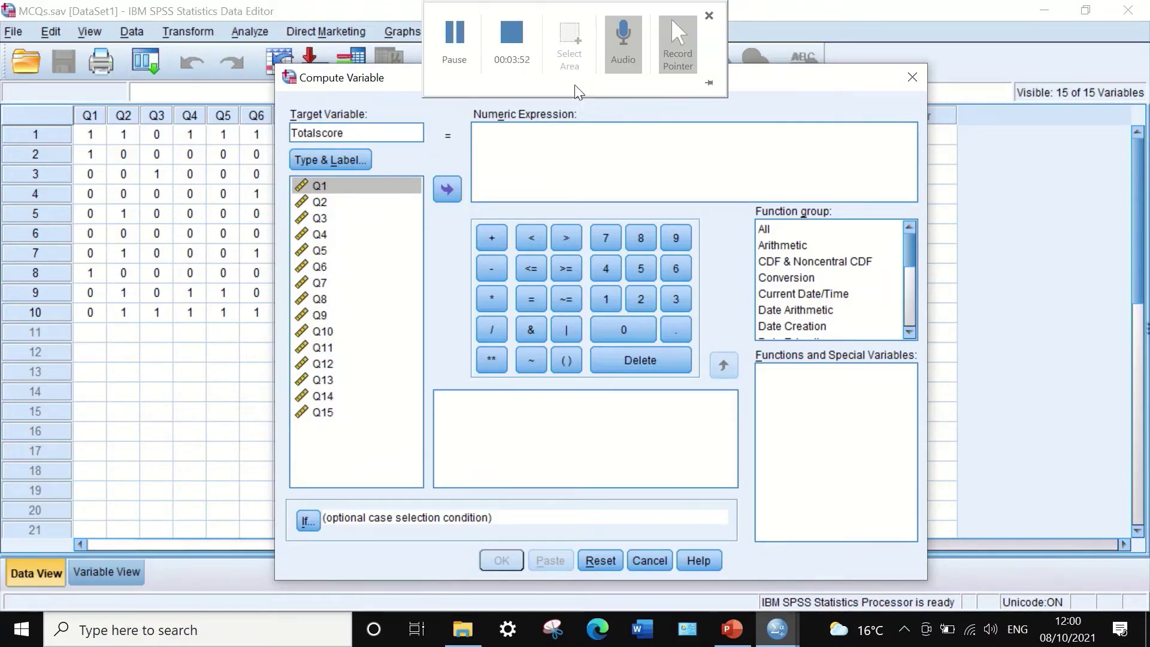
{"action": "left_click_drag", "start_coordinate": [362, 89], "coordinate": [419, 200]}
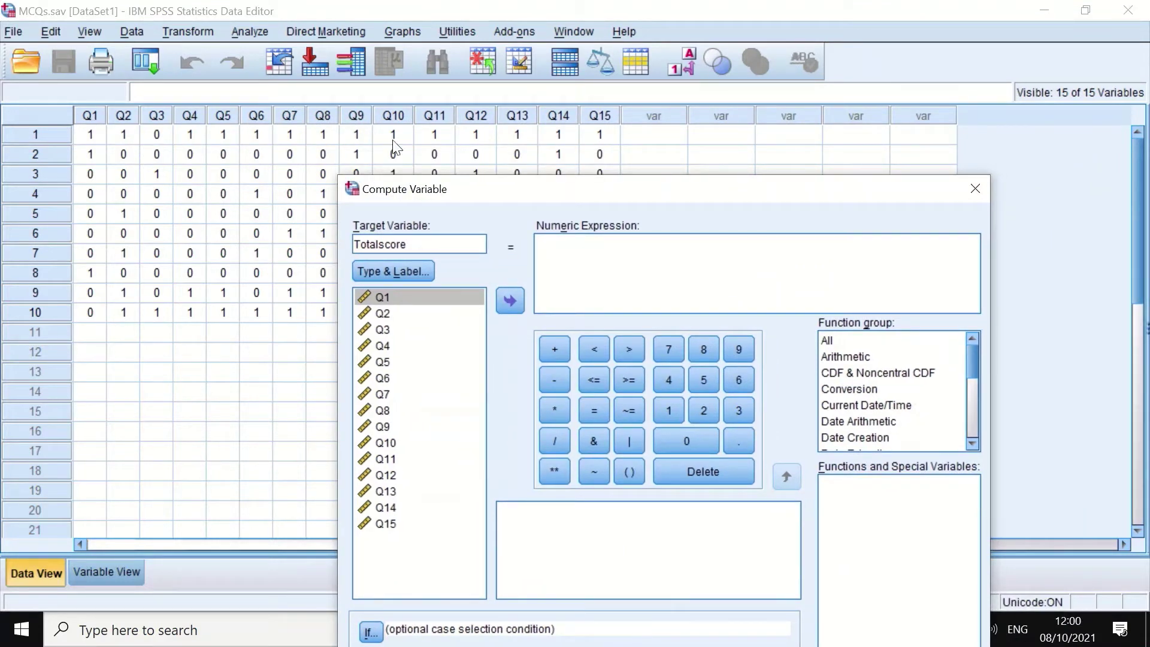
{"action": "left_click_drag", "start_coordinate": [663, 191], "coordinate": [612, 133]}
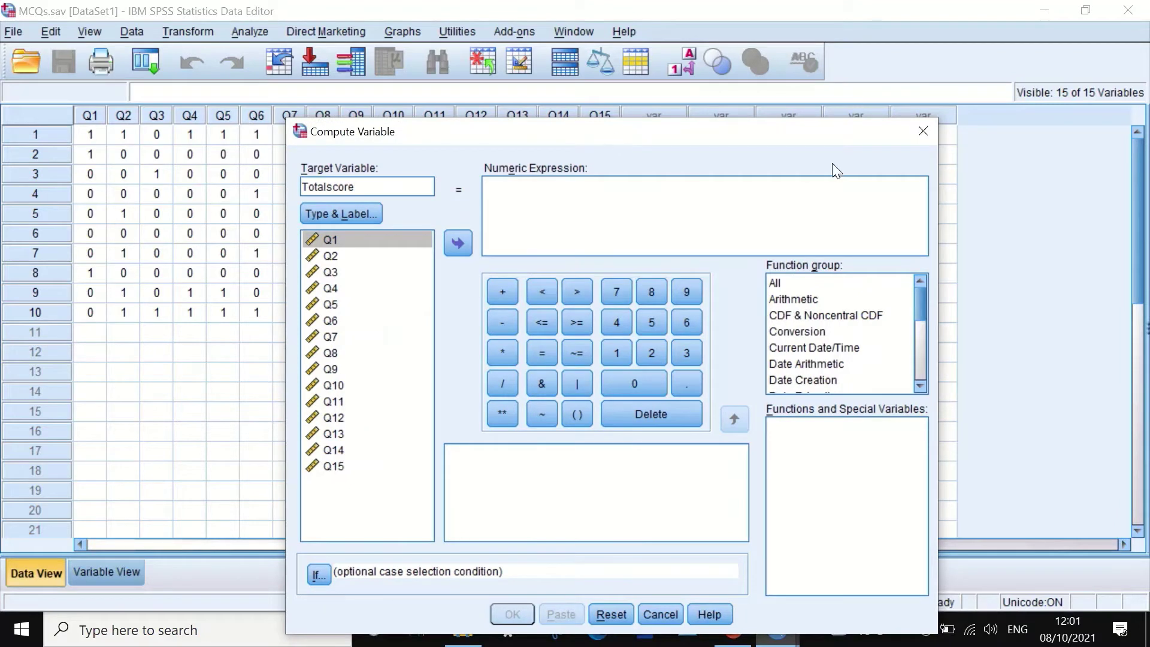
{"action": "left_click_drag", "start_coordinate": [811, 140], "coordinate": [817, 128]}
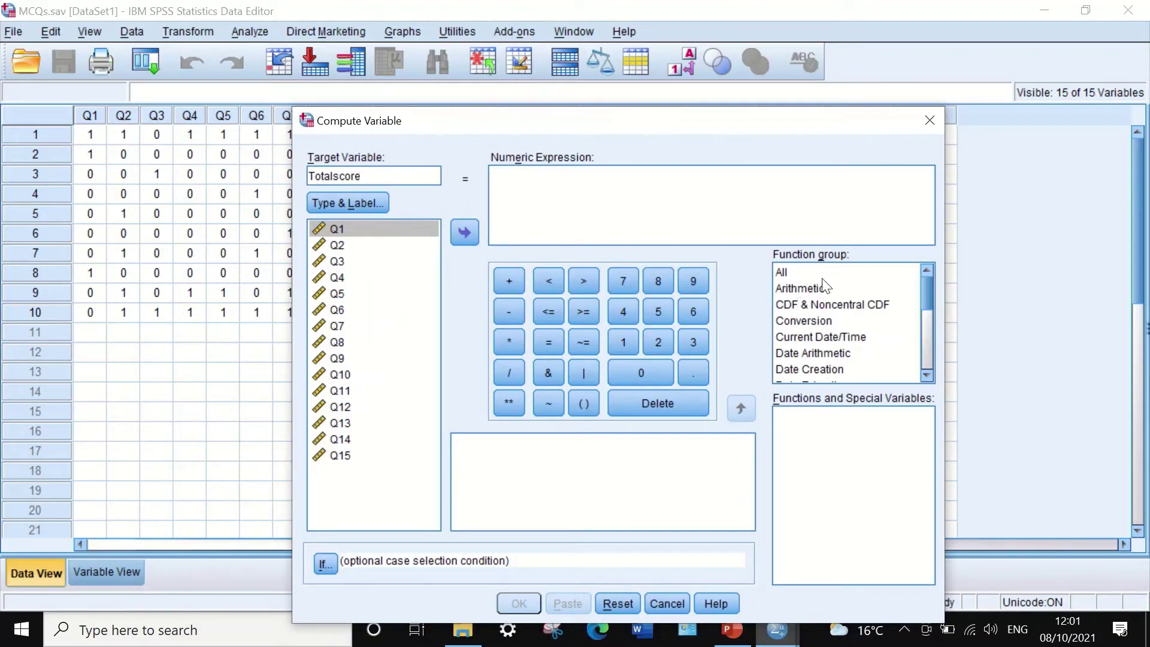
Step: Insert the Sum function from the Statistical function group into the numeric expression
{"action": "left_click", "coordinate": [781, 272]}
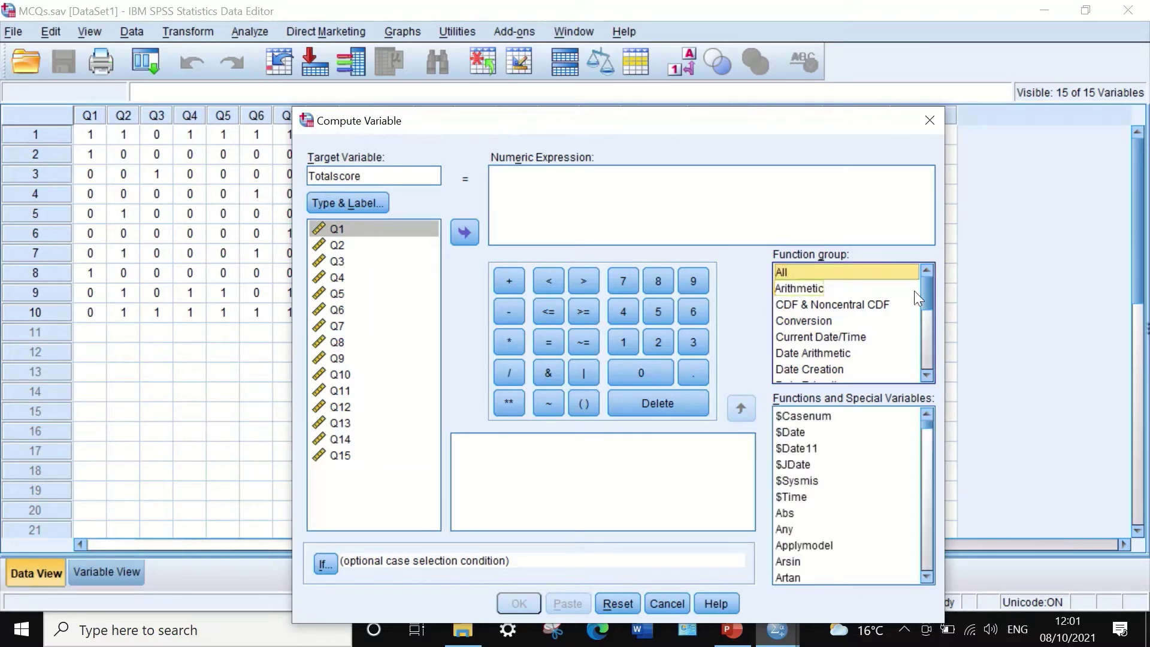
{"action": "left_click_drag", "start_coordinate": [924, 287], "coordinate": [926, 345]}
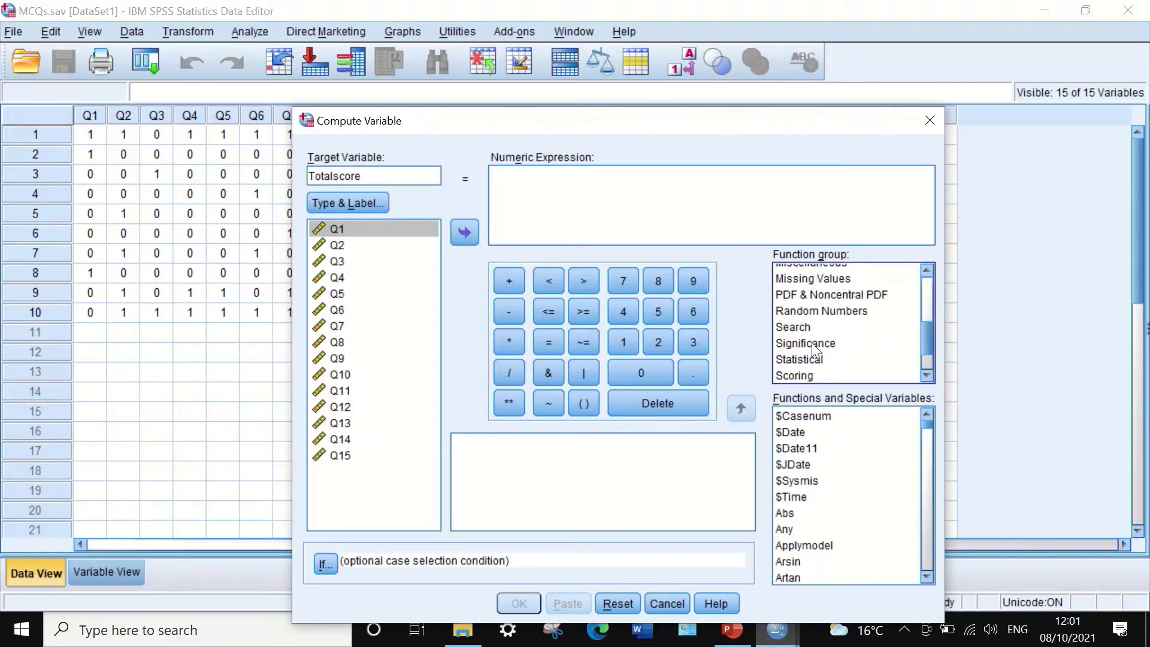
{"action": "left_click", "coordinate": [818, 363]}
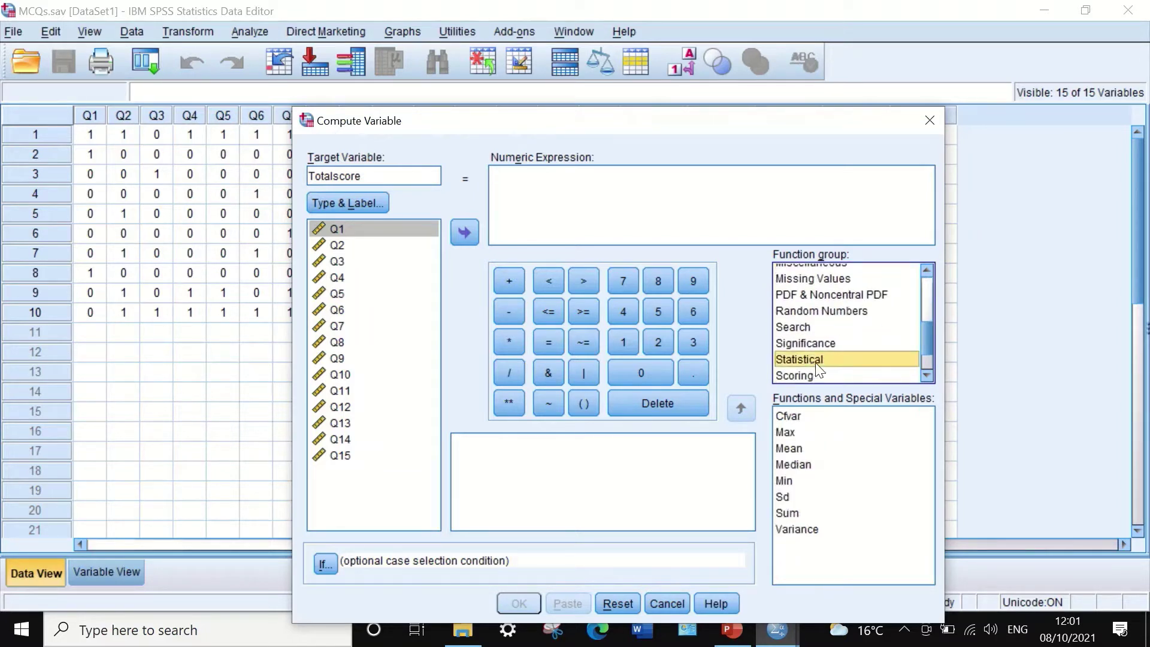
{"action": "left_click", "coordinate": [791, 511]}
{"action": "left_click_drag", "start_coordinate": [819, 512], "coordinate": [507, 181]}
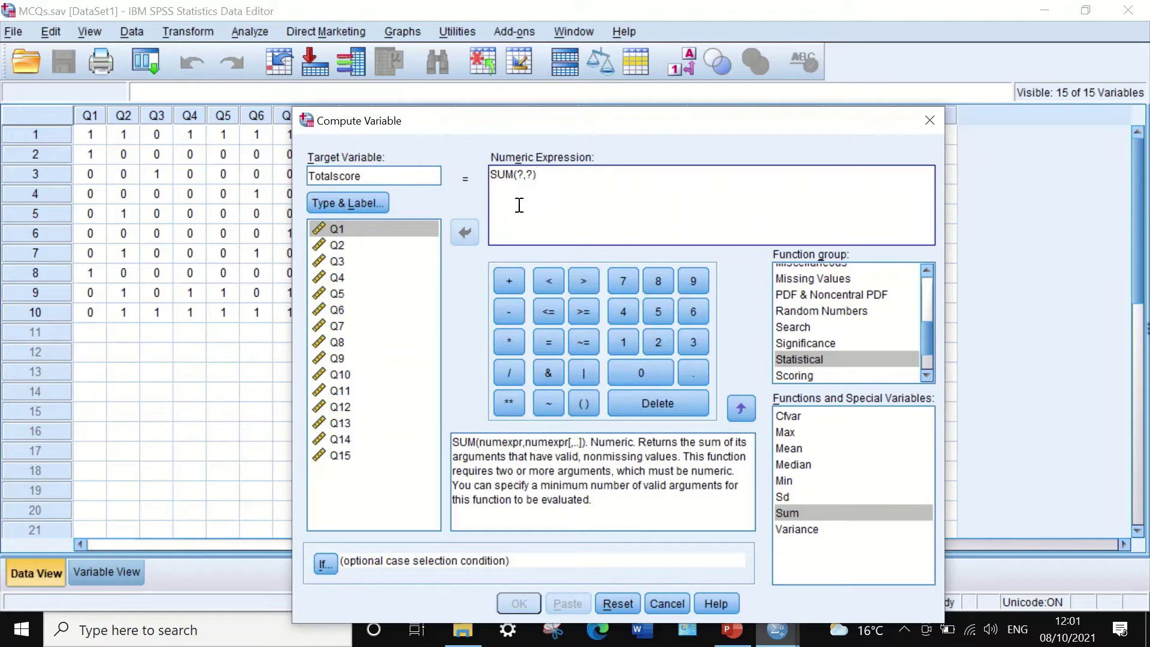
Step: Replace the two placeholder arguments of the SUM function with the variables Q1 and Q2
{"action": "double_click", "coordinate": [519, 175]}
{"action": "left_click", "coordinate": [374, 229]}
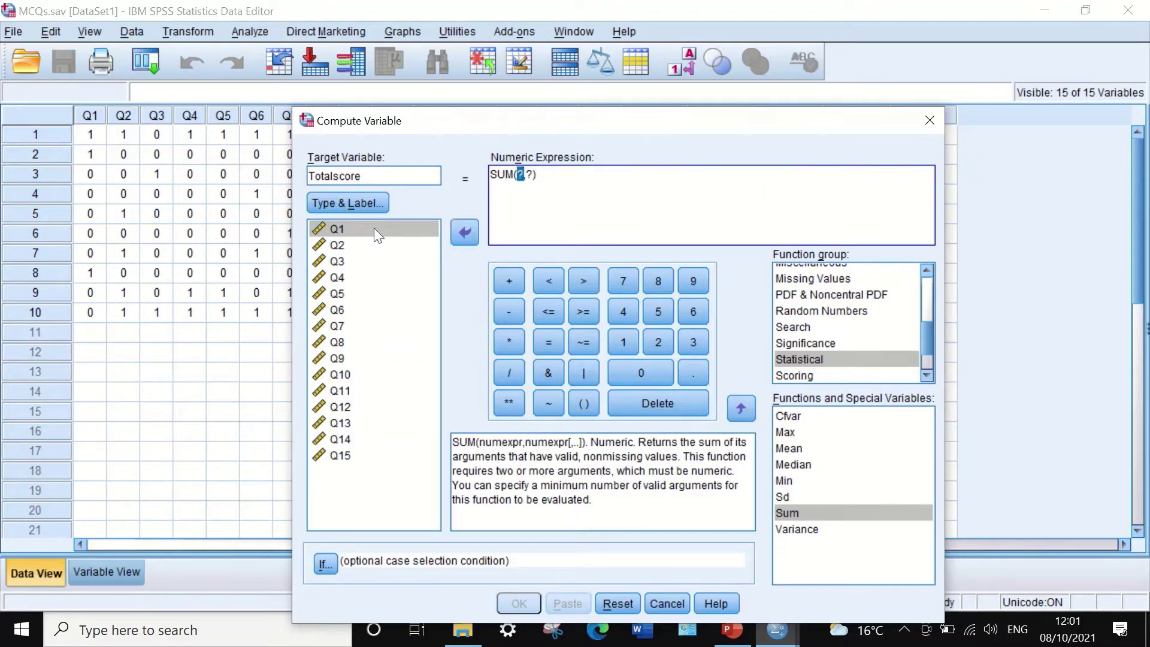
{"action": "left_click", "coordinate": [351, 227]}
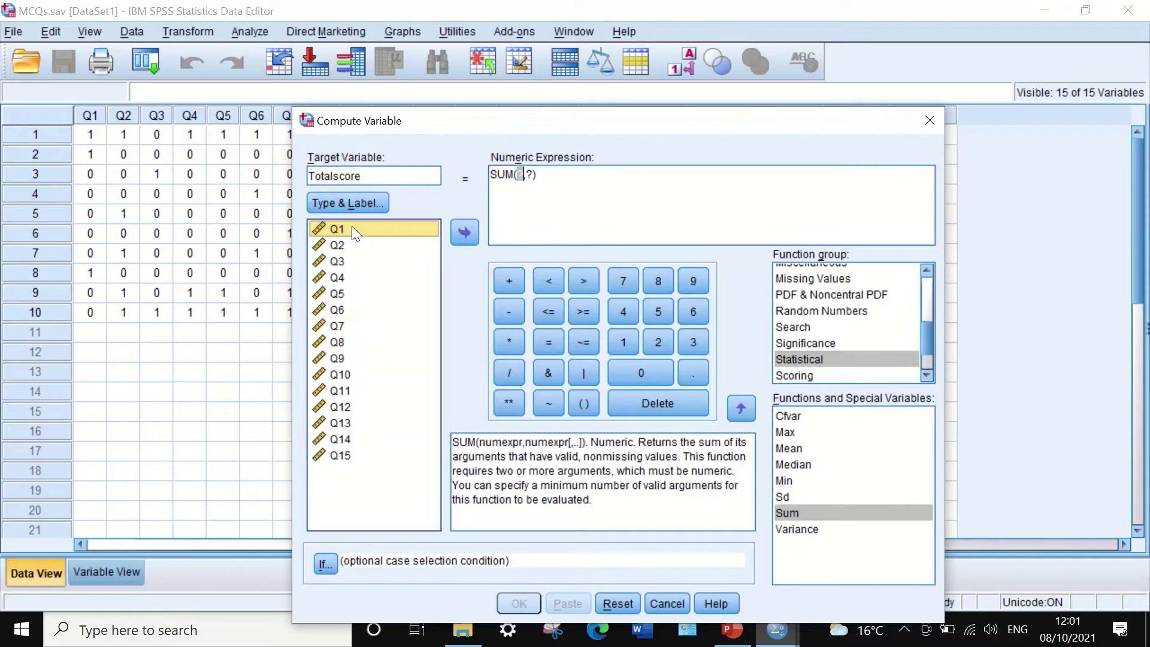
{"action": "left_click", "coordinate": [465, 233]}
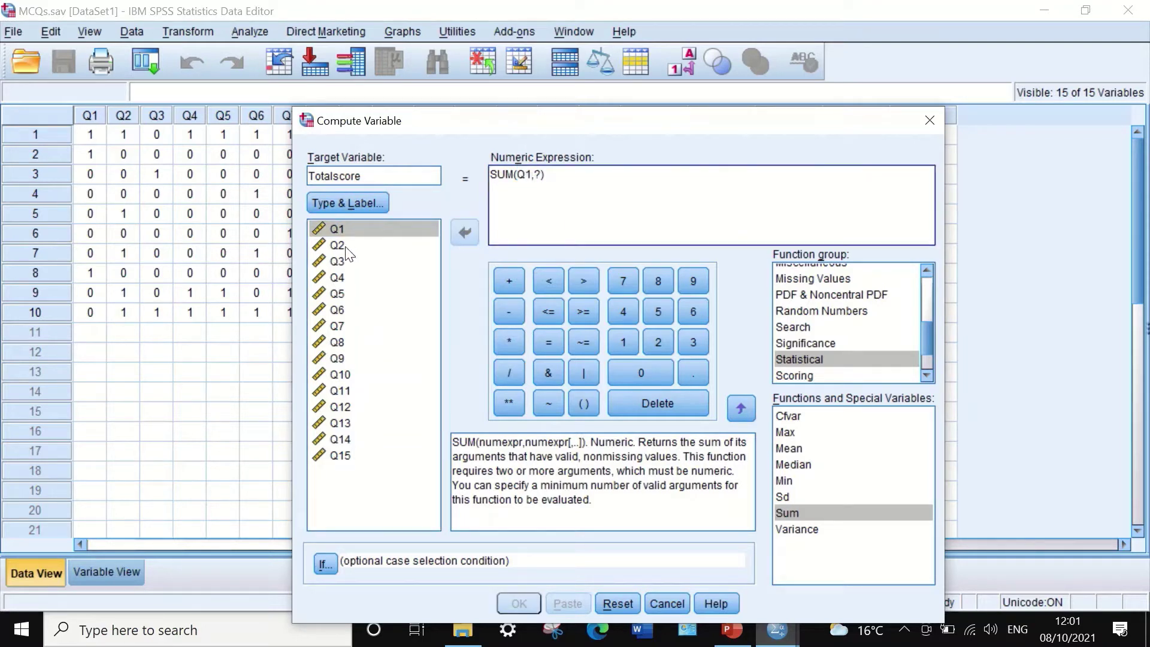
{"action": "left_click", "coordinate": [537, 174]}
{"action": "left_click", "coordinate": [420, 245]}
{"action": "left_click", "coordinate": [463, 234]}
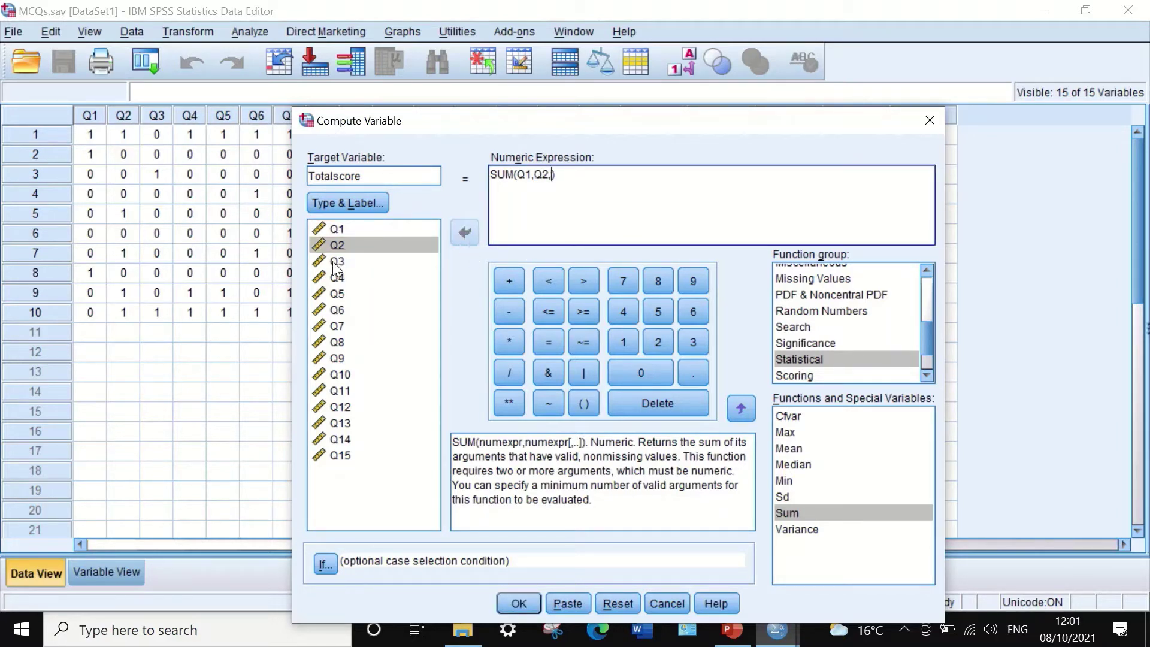
Step: Add Q3, Q4, Q5 and Q6 as further comma-separated arguments of the SUM expression
{"action": "left_click", "coordinate": [341, 264]}
{"action": "left_click", "coordinate": [455, 232]}
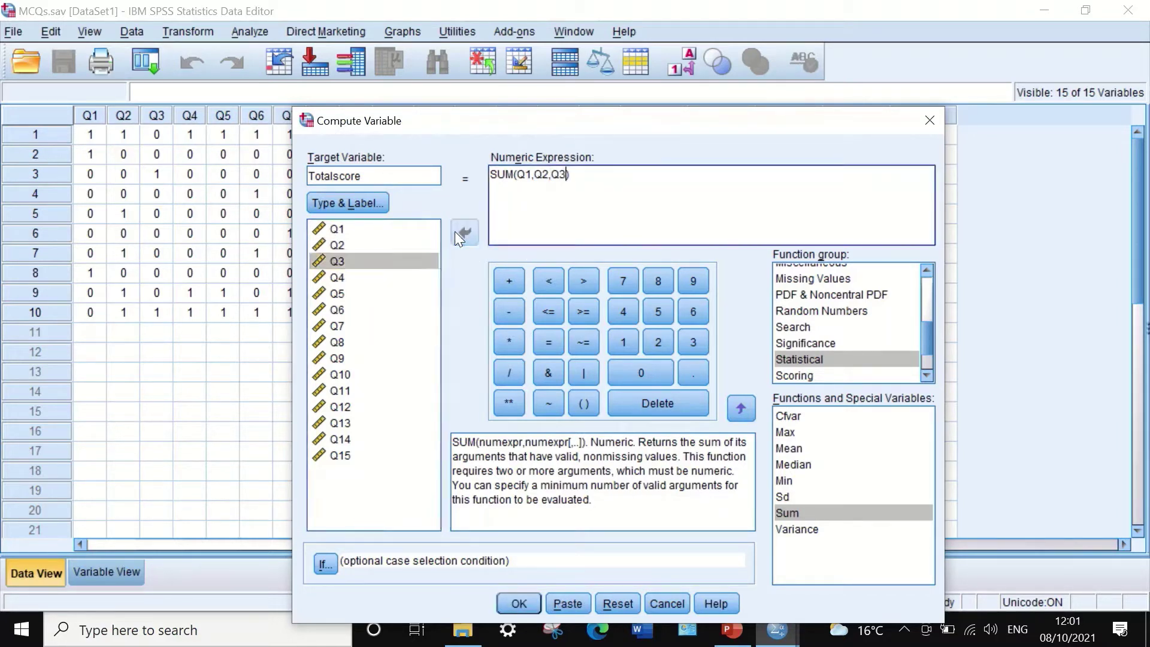
{"action": "type", "text": ","}
{"action": "left_click", "coordinate": [336, 277]}
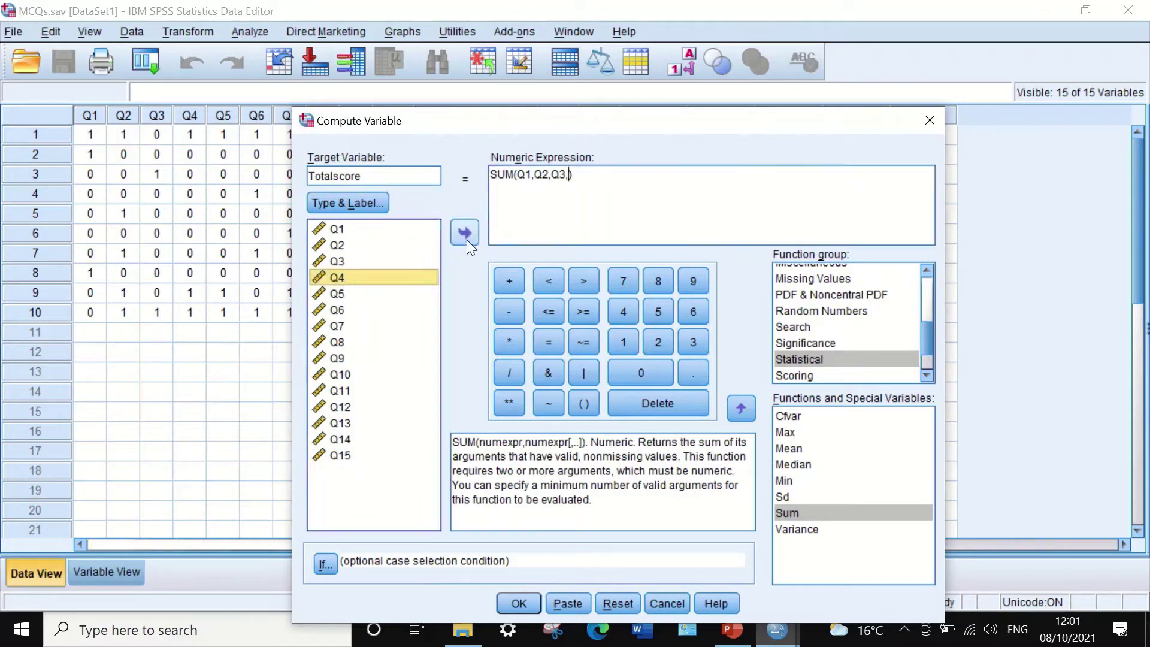
{"action": "left_click", "coordinate": [465, 234]}
{"action": "type", "text": ","}
{"action": "left_click", "coordinate": [337, 293]}
{"action": "left_click", "coordinate": [465, 232]}
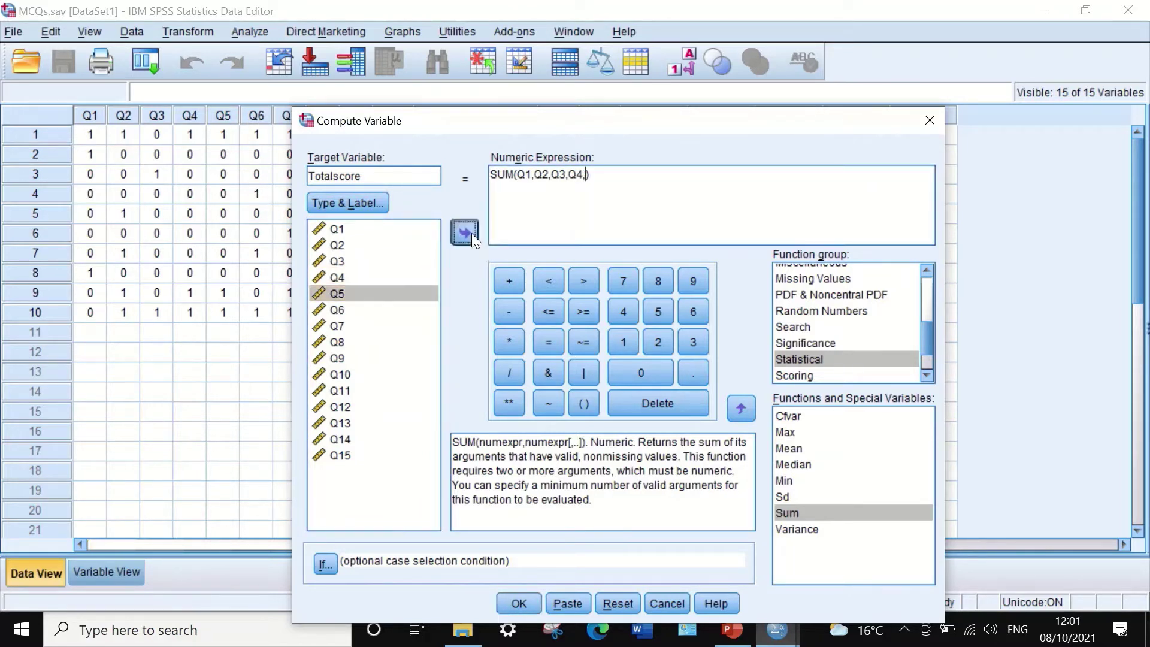
{"action": "left_click", "coordinate": [335, 309]}
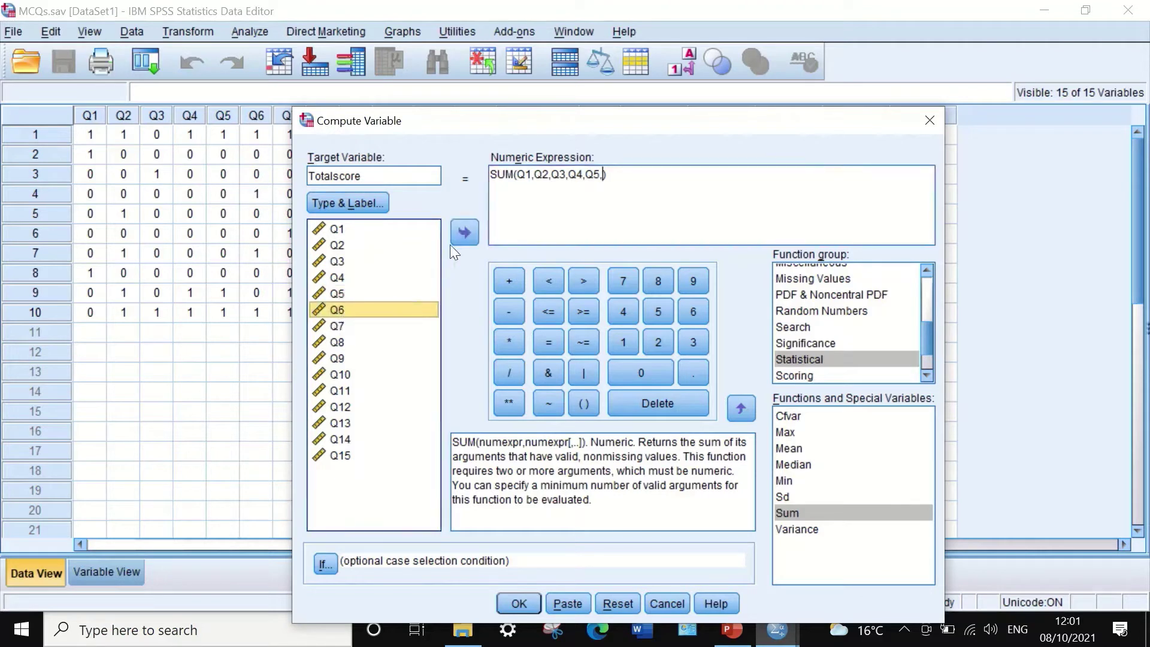
{"action": "left_click", "coordinate": [469, 233]}
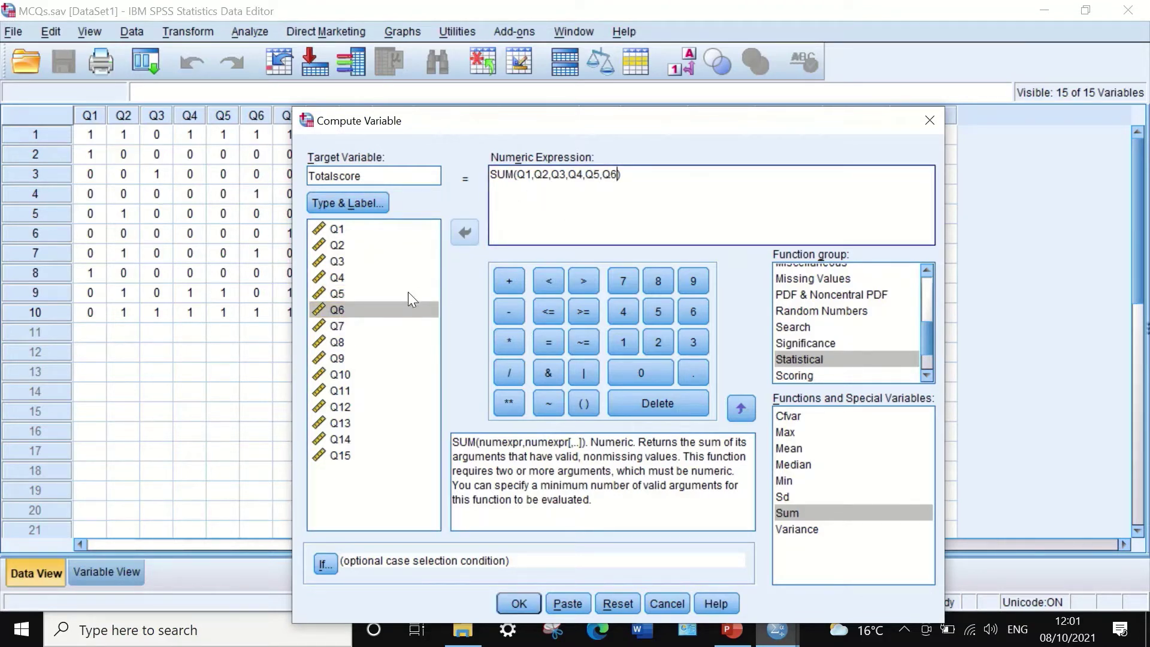
Step: Append Q7 and Q8 to the SUM arguments, making sure each variable is separated by a comma
{"action": "type", "text": ","}
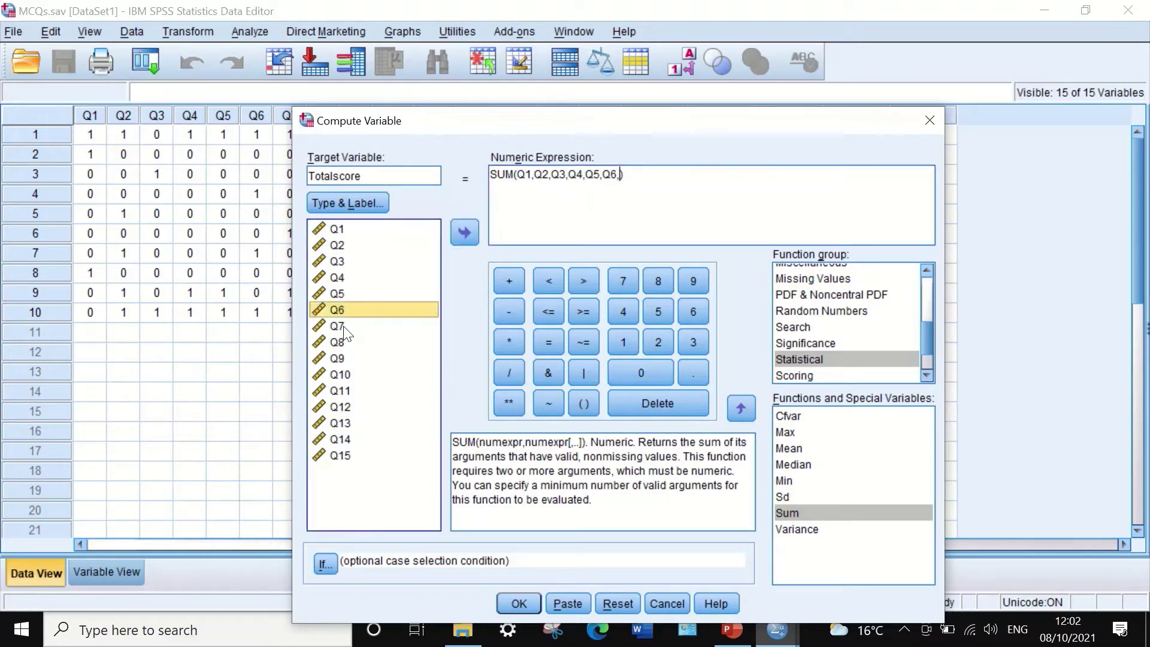
{"action": "left_click", "coordinate": [365, 329]}
{"action": "left_click", "coordinate": [472, 232]}
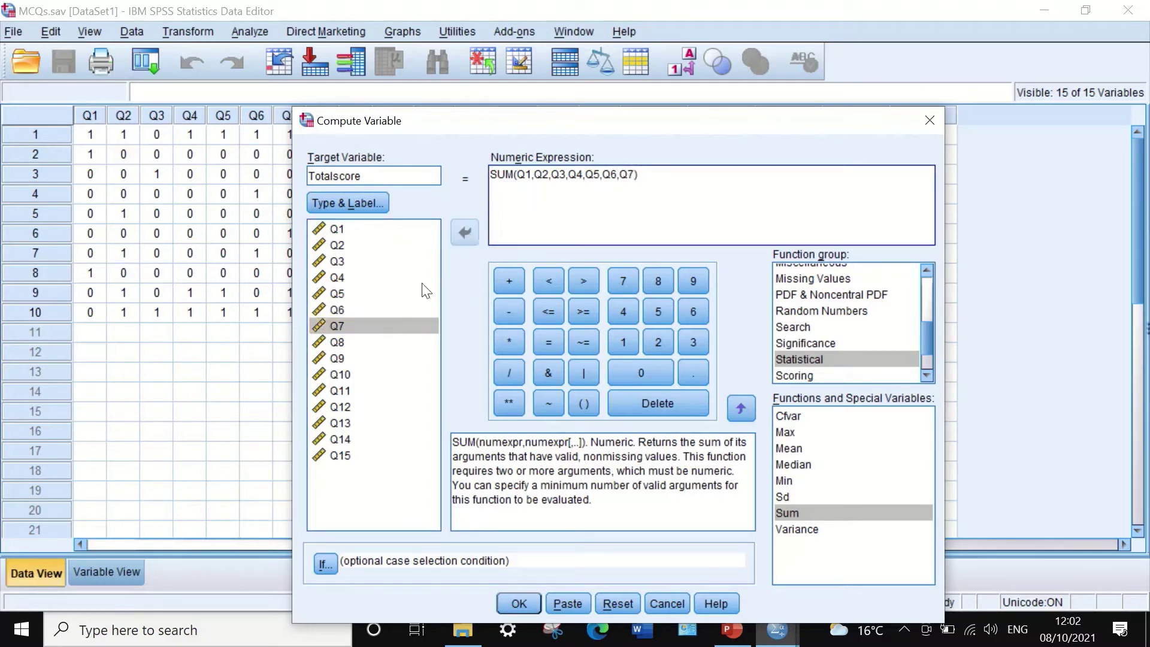
{"action": "left_click", "coordinate": [340, 343]}
{"action": "left_click", "coordinate": [464, 233]}
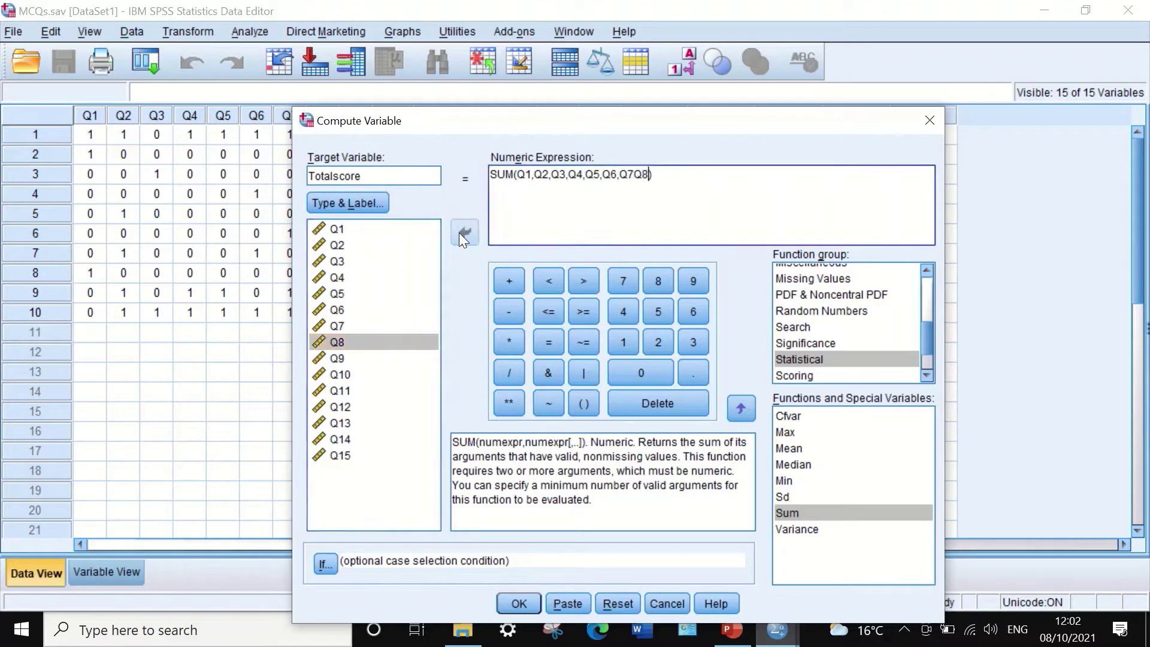
{"action": "left_click", "coordinate": [632, 174]}
{"action": "type", "text": ","}
{"action": "left_click", "coordinate": [662, 175]}
{"action": "key", "text": "BackSpace"}
{"action": "left_click", "coordinate": [651, 175]}
{"action": "type", "text": ","}
Step: Add Q9, Q10 and Q11 to the comma-separated arguments of the SUM expression
{"action": "left_click", "coordinate": [341, 358]}
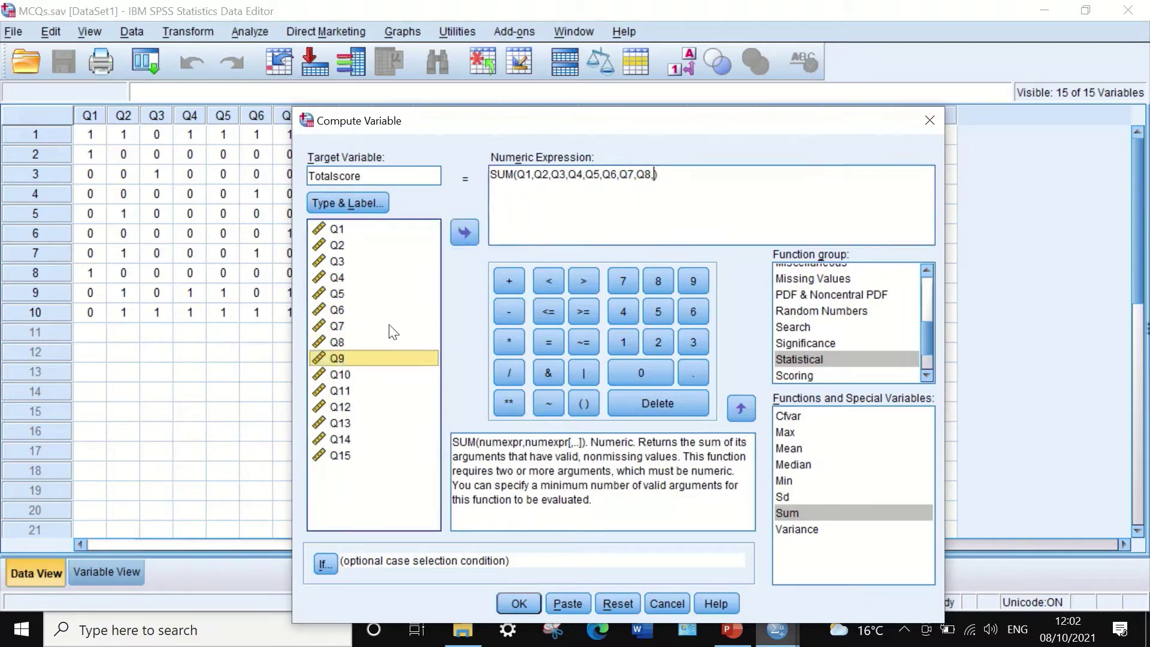
{"action": "left_click", "coordinate": [465, 232]}
{"action": "type", "text": ","}
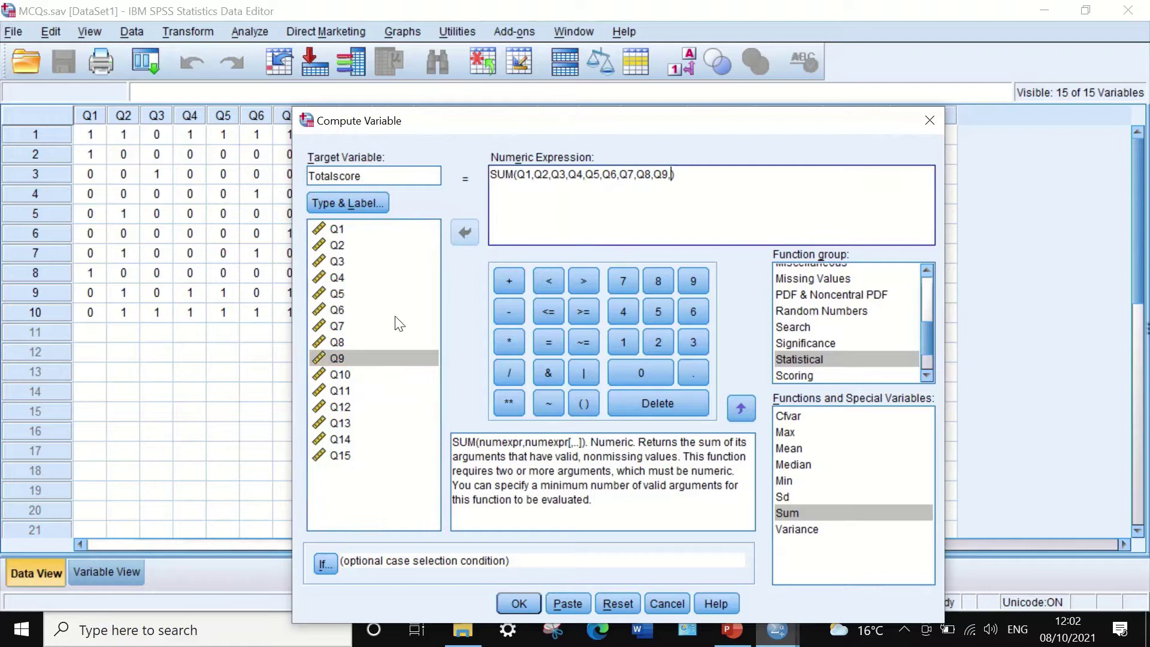
{"action": "left_click", "coordinate": [340, 374]}
{"action": "left_click", "coordinate": [465, 233]}
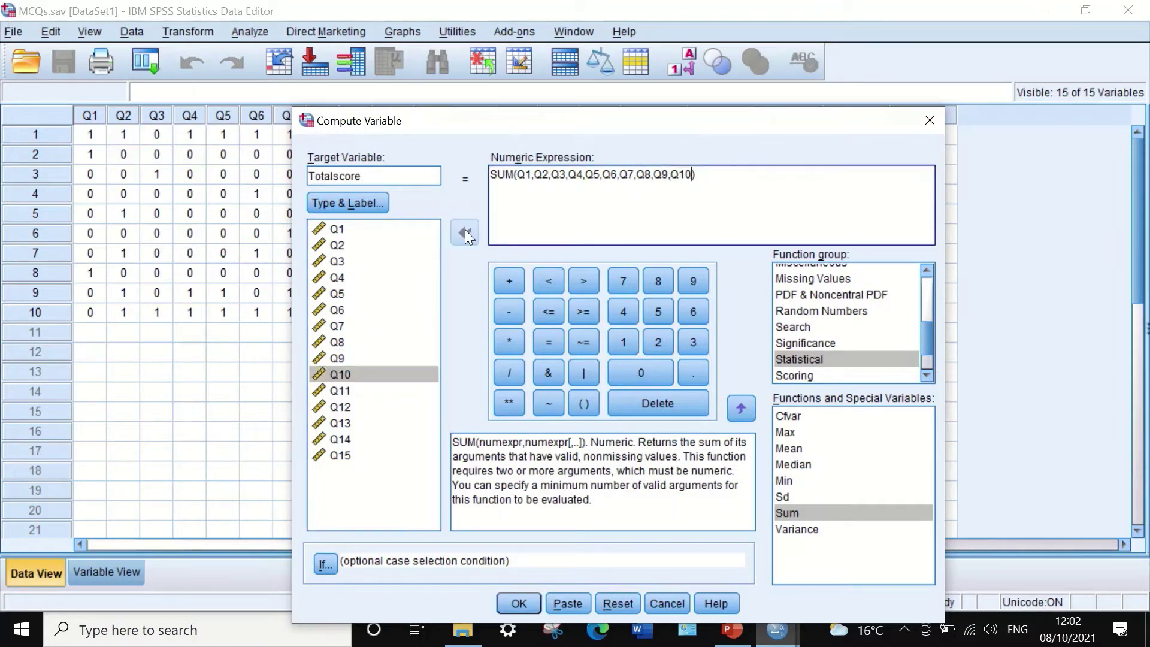
{"action": "type", "text": ","}
{"action": "left_click", "coordinate": [344, 391]}
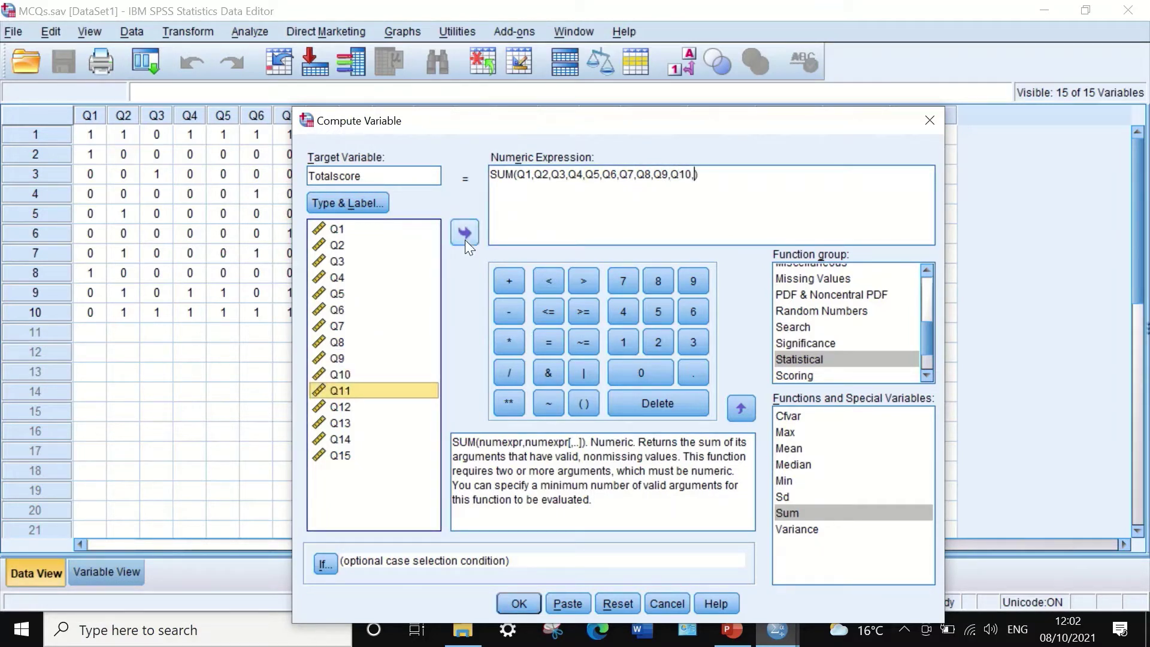
{"action": "left_click", "coordinate": [465, 235]}
Step: Extend the SUM arguments with Q12 and Q13, inserting the comma needed between Q11 and Q12
{"action": "left_click", "coordinate": [341, 407]}
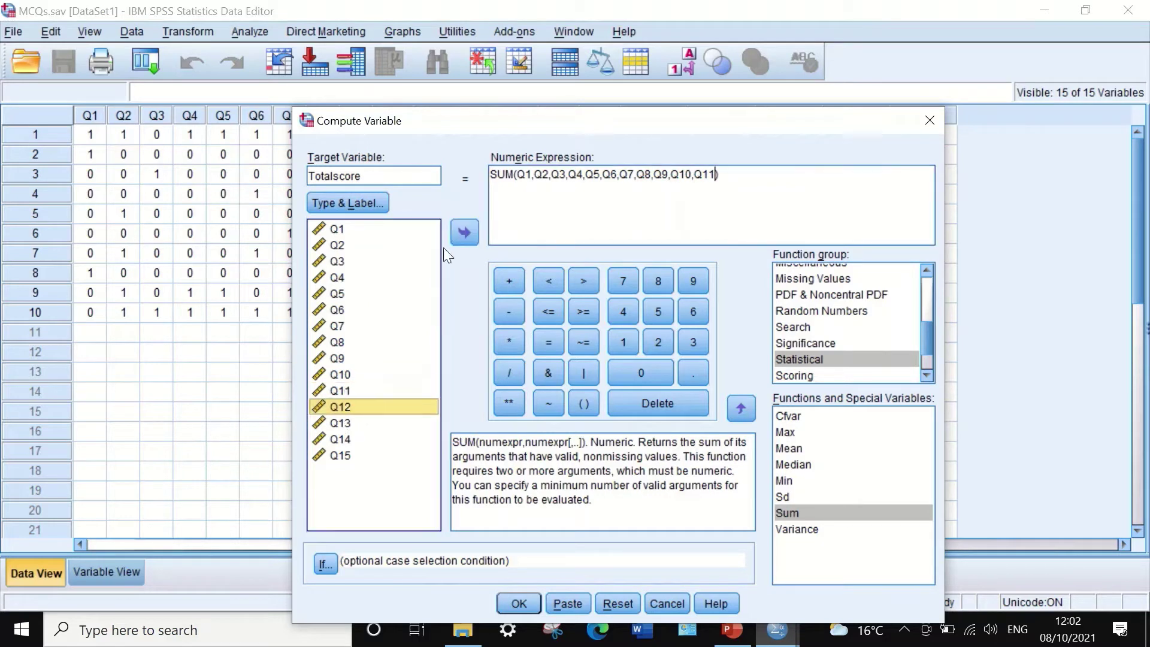
{"action": "left_click", "coordinate": [468, 233]}
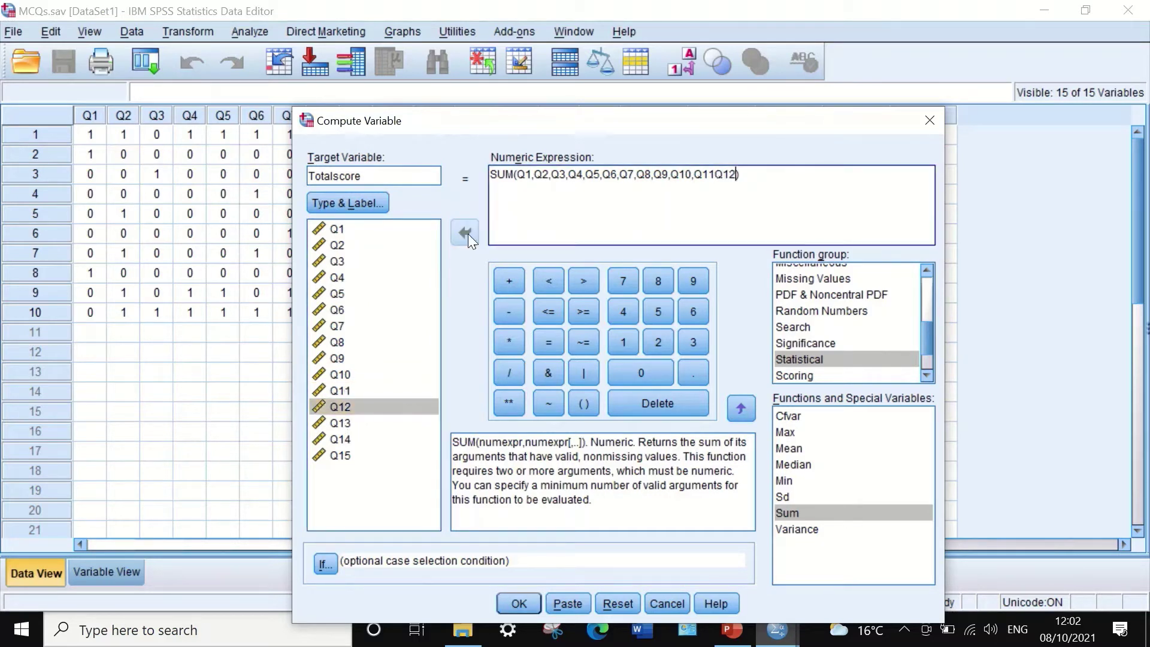
{"action": "left_click", "coordinate": [714, 175]}
{"action": "type", "text": ",Q2,"}
{"action": "left_click", "coordinate": [339, 423]}
{"action": "left_click", "coordinate": [465, 232]}
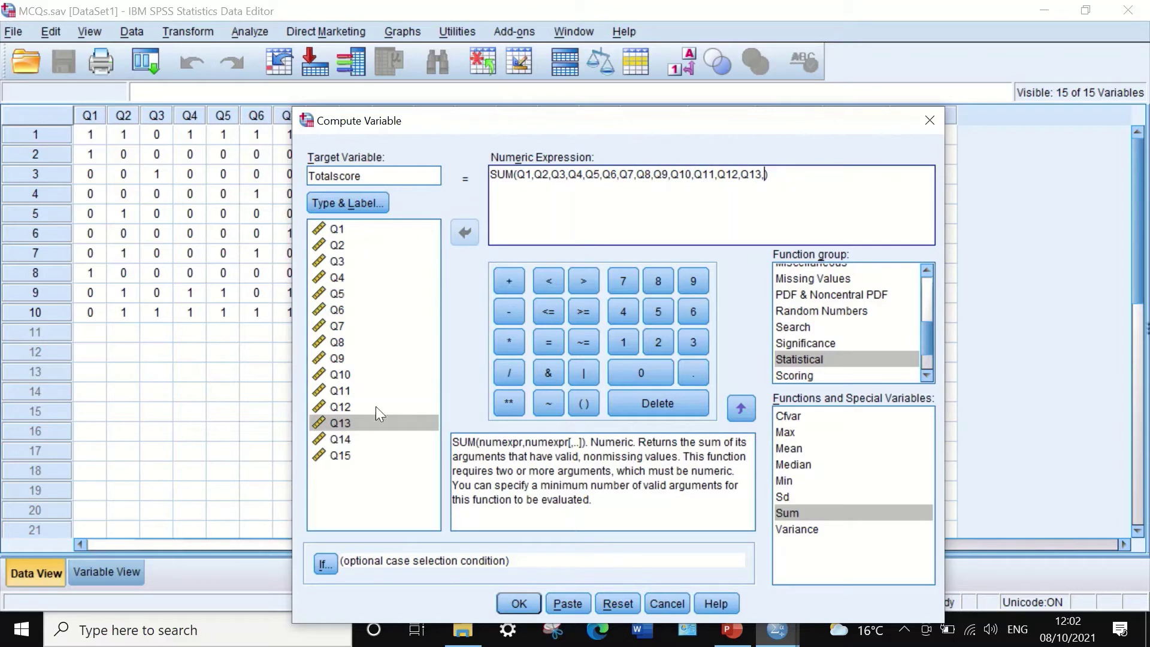
Step: Add Q14 and Q15 as the last SUM arguments and run the Totalscore computation
{"action": "left_click", "coordinate": [337, 439]}
{"action": "left_click", "coordinate": [466, 233]}
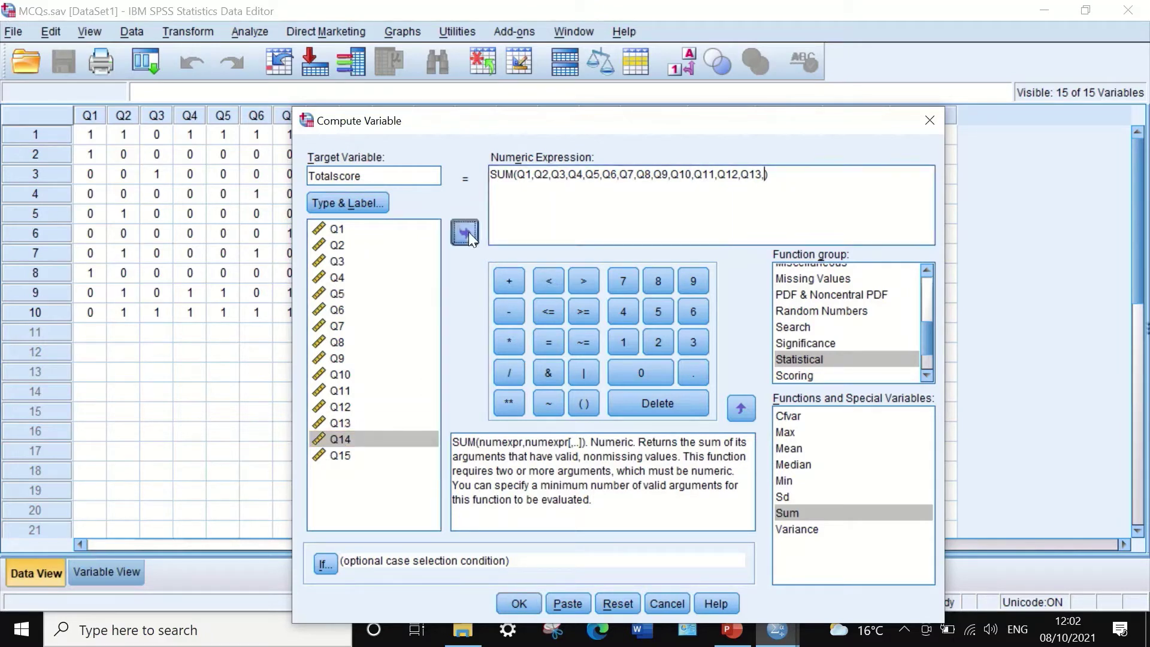
{"action": "left_click", "coordinate": [342, 456]}
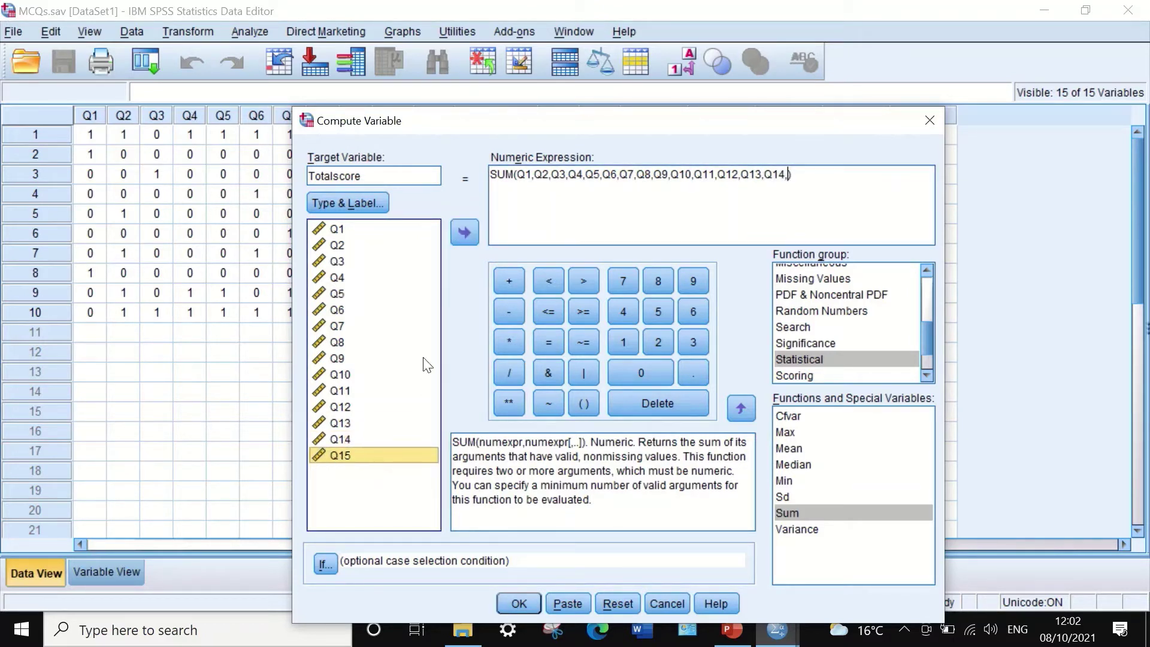
{"action": "left_click", "coordinate": [465, 229]}
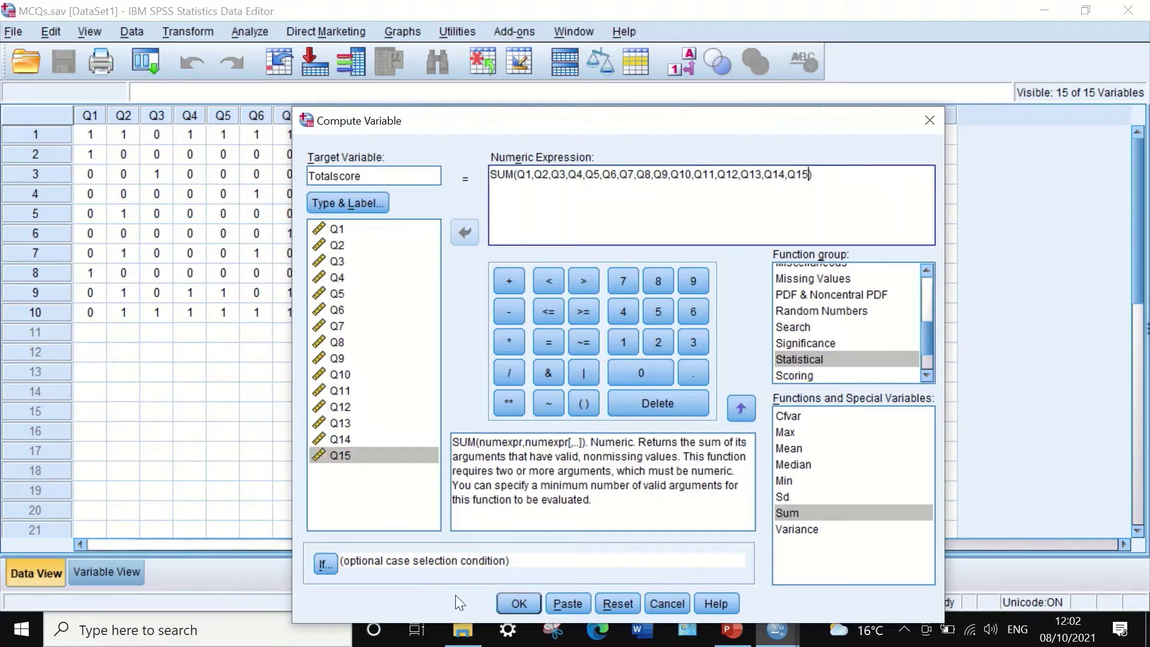
{"action": "left_click", "coordinate": [509, 605]}
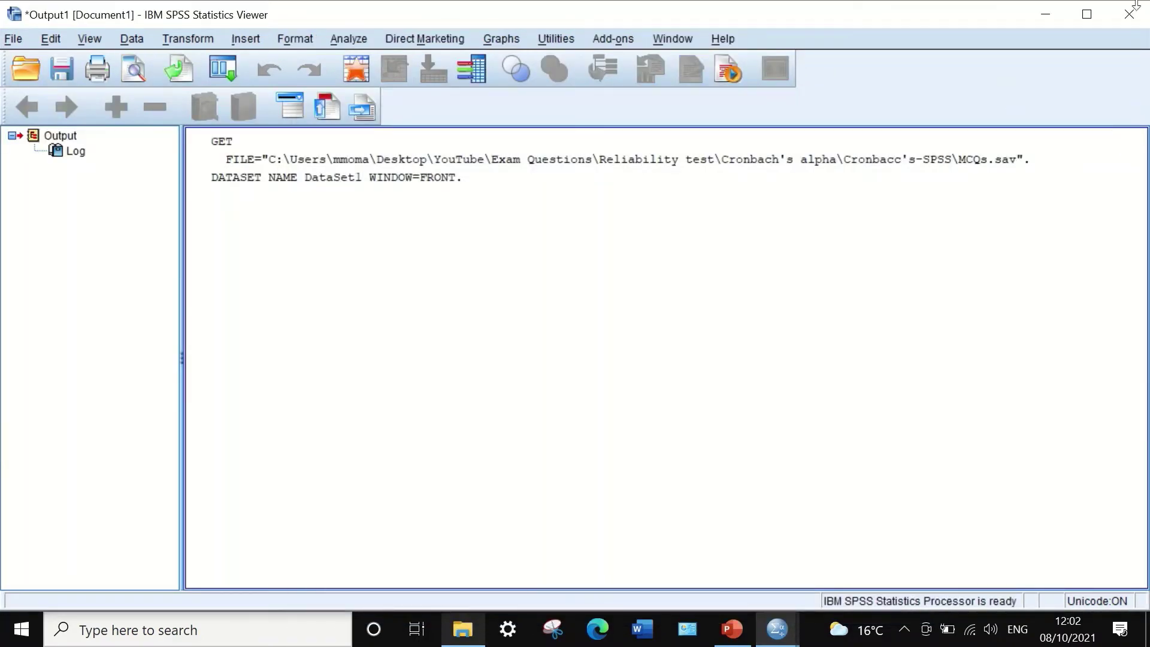
Step: Minimize the output viewer, narrow the Totalscore column in the data grid, and set the variable's decimals to 0
{"action": "left_click", "coordinate": [1042, 15]}
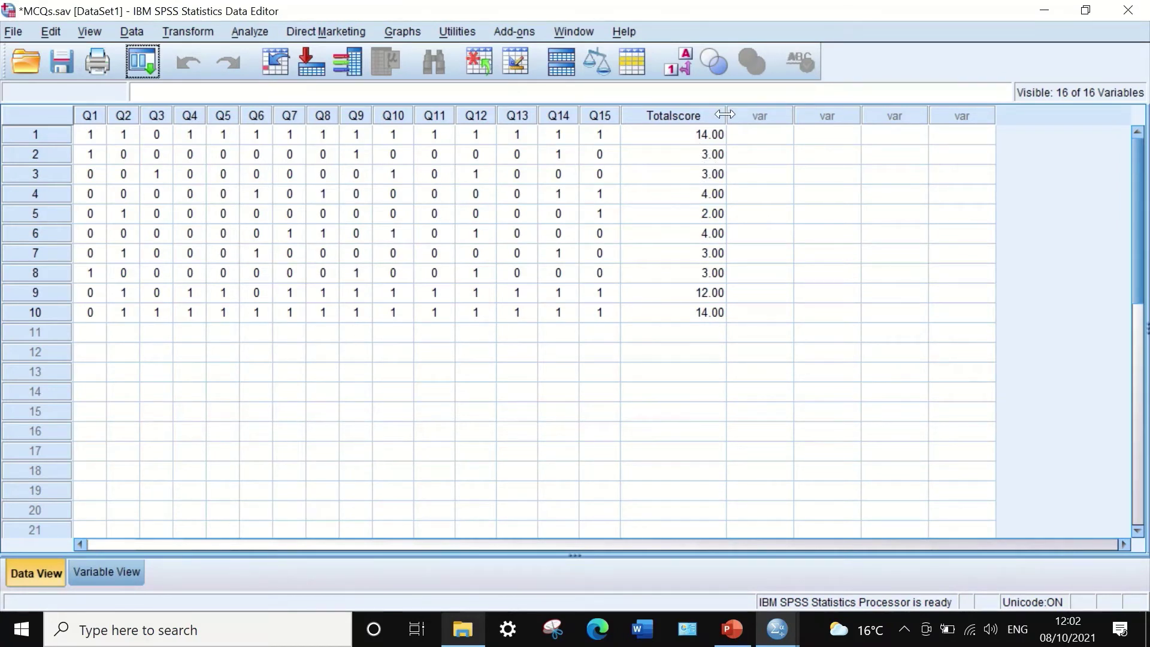
{"action": "left_click_drag", "start_coordinate": [726, 116], "coordinate": [701, 116]}
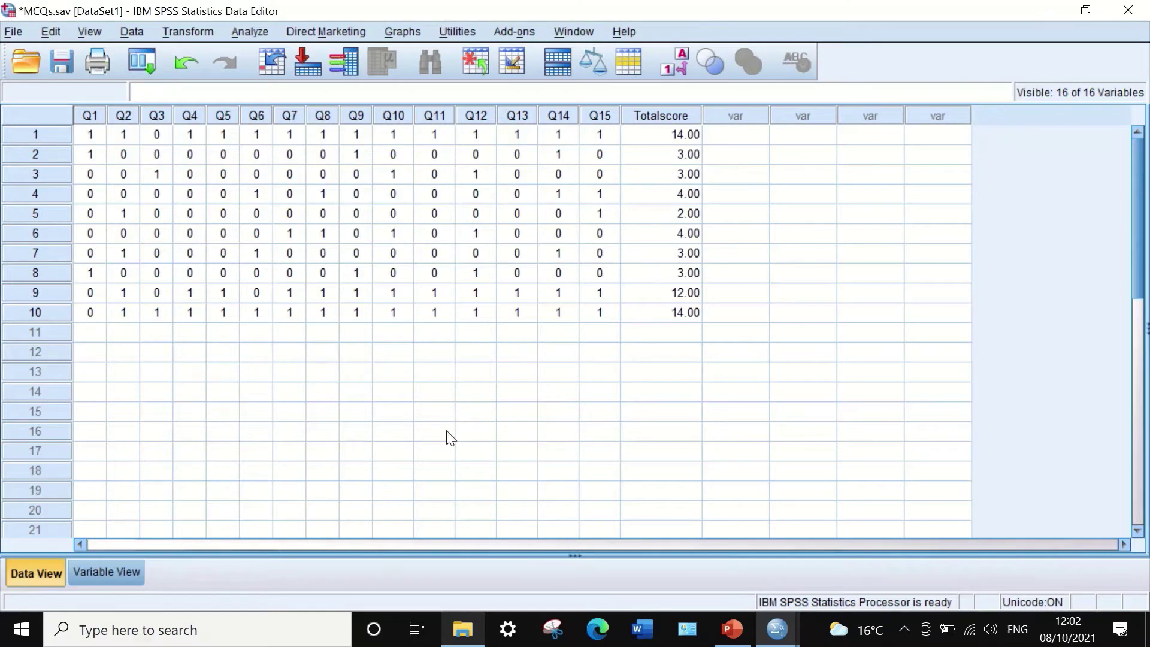
{"action": "left_click", "coordinate": [105, 570]}
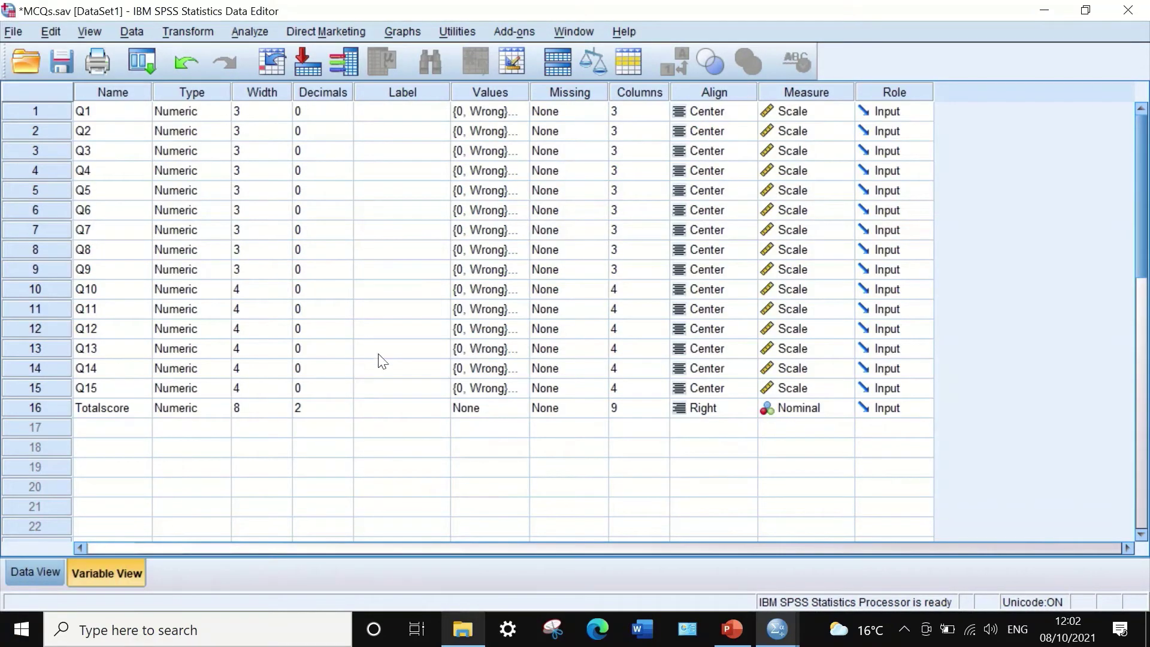
{"action": "left_click", "coordinate": [317, 409]}
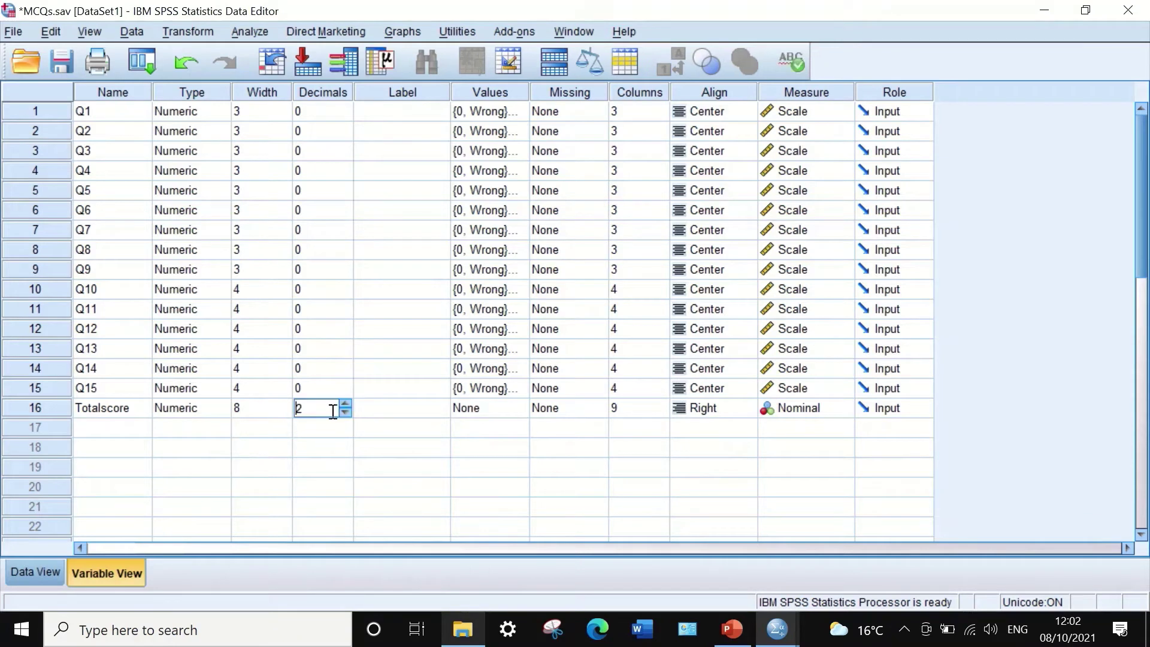
{"action": "left_click", "coordinate": [344, 413]}
{"action": "left_click", "coordinate": [344, 412]}
Step: Set the Totalscore variable's measure to Scale and its alignment to Center
{"action": "left_click", "coordinate": [814, 408]}
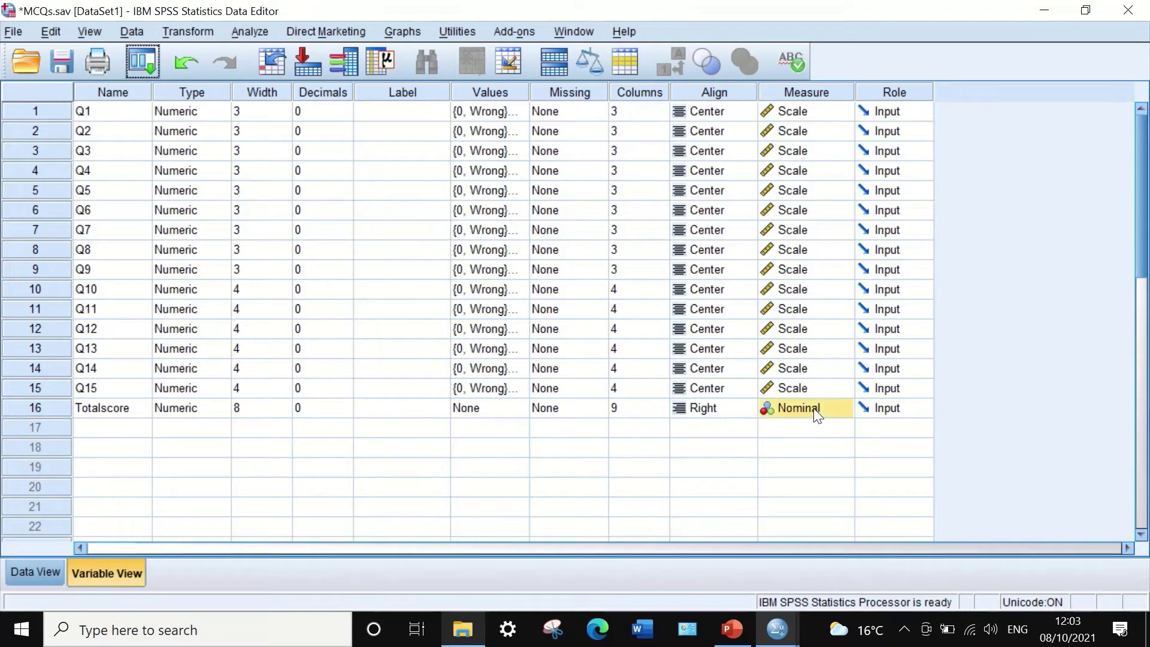
{"action": "left_click", "coordinate": [836, 408]}
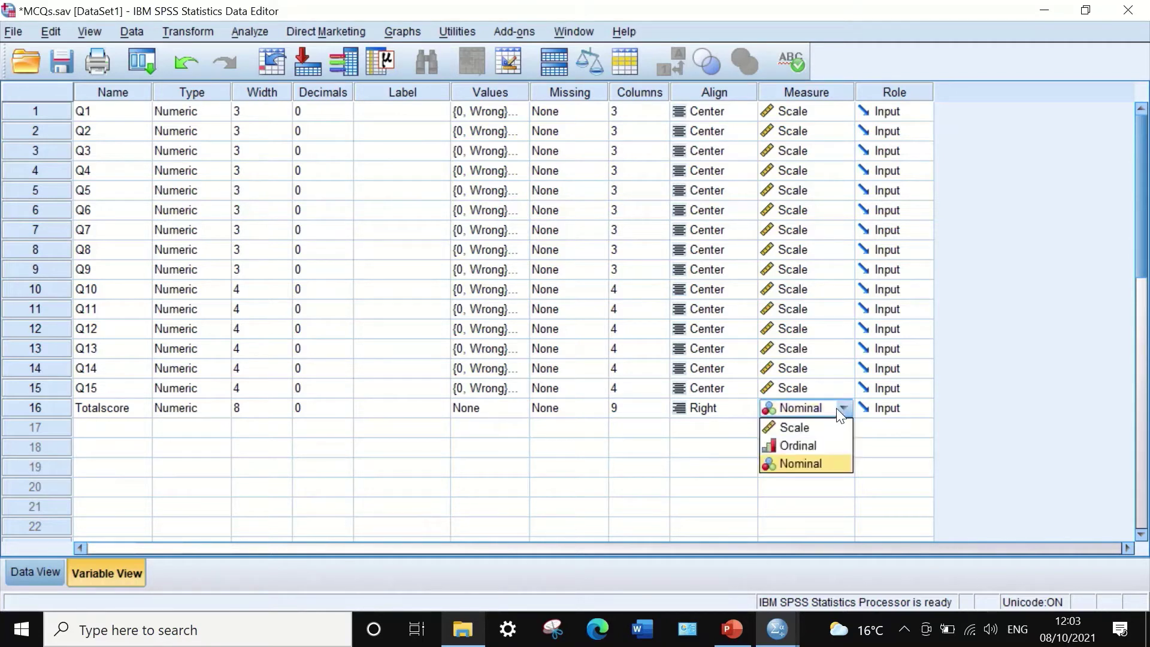
{"action": "left_click", "coordinate": [802, 428]}
{"action": "left_click", "coordinate": [714, 413]}
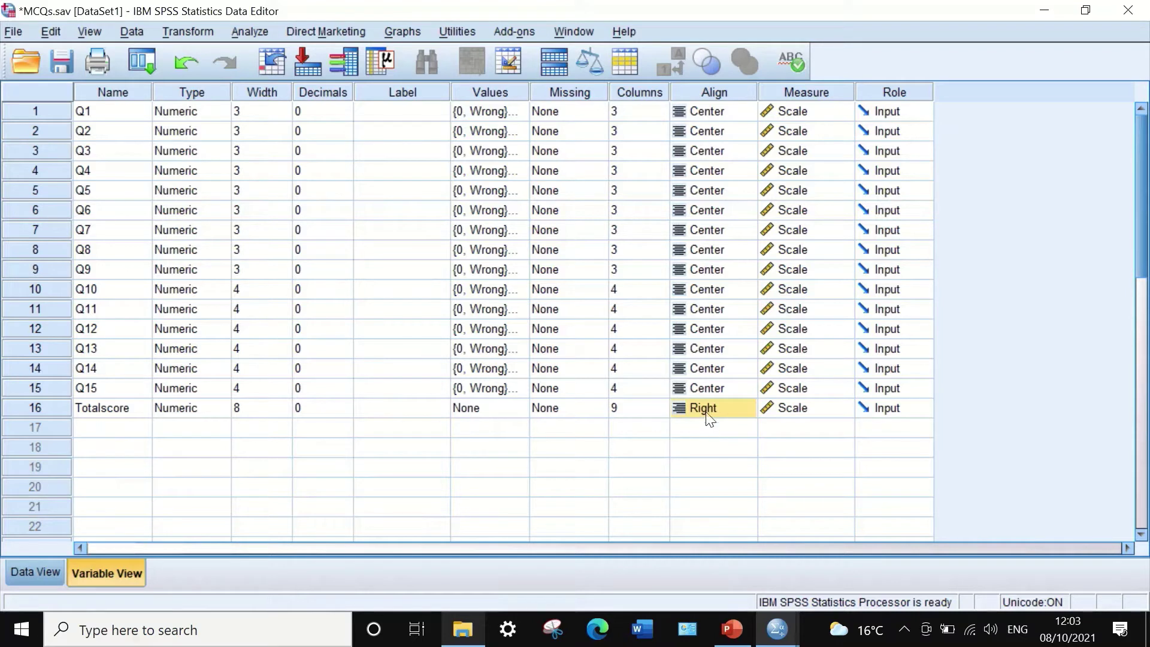
{"action": "left_click", "coordinate": [709, 418]}
{"action": "left_click", "coordinate": [704, 411]}
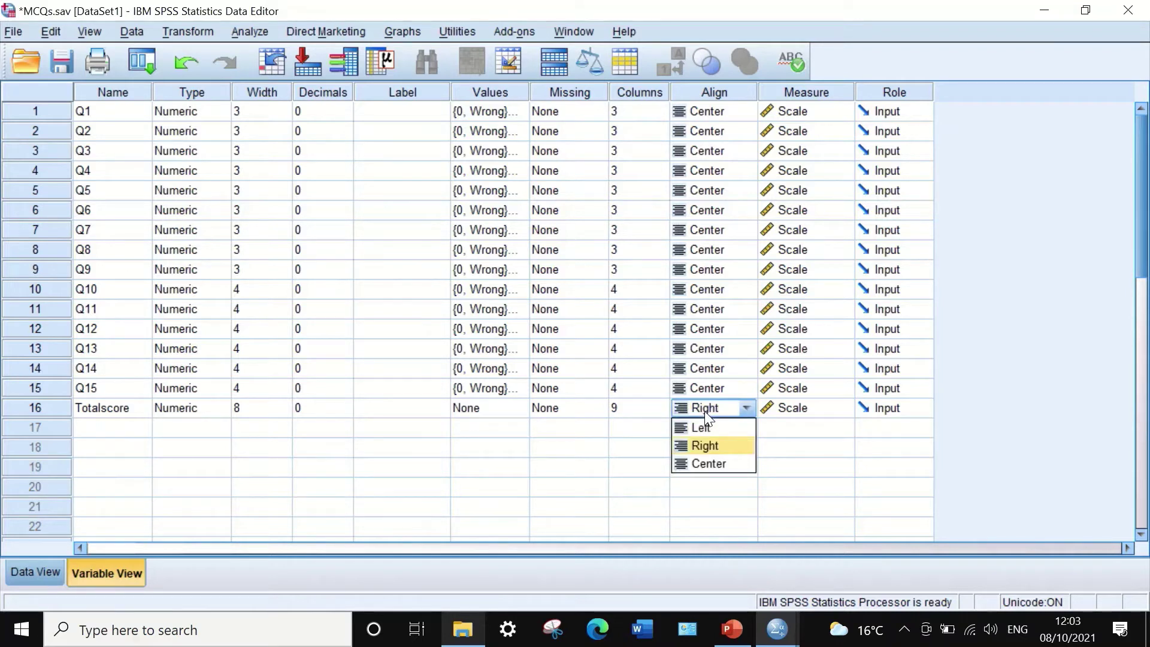
{"action": "left_click", "coordinate": [706, 463]}
Step: Reduce the Totalscore display column width to 4 and return to the data values
{"action": "left_click", "coordinate": [658, 411]}
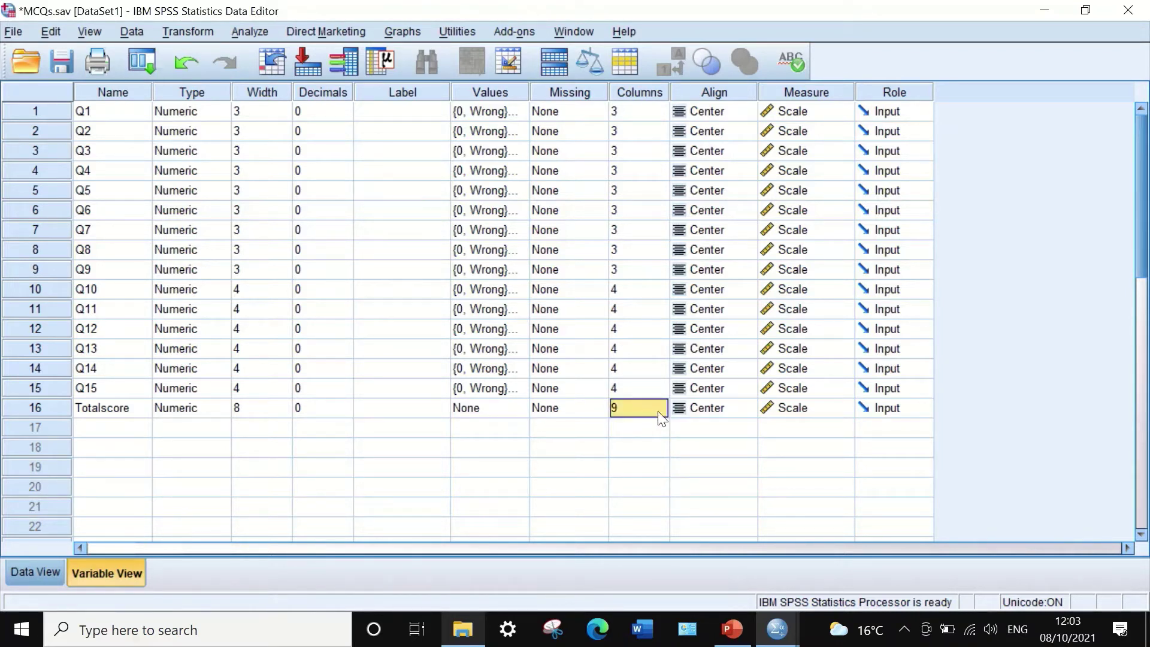
{"action": "left_click", "coordinate": [661, 412]}
{"action": "left_click", "coordinate": [664, 414]}
{"action": "left_click", "coordinate": [664, 414]}
{"action": "left_click", "coordinate": [663, 413]}
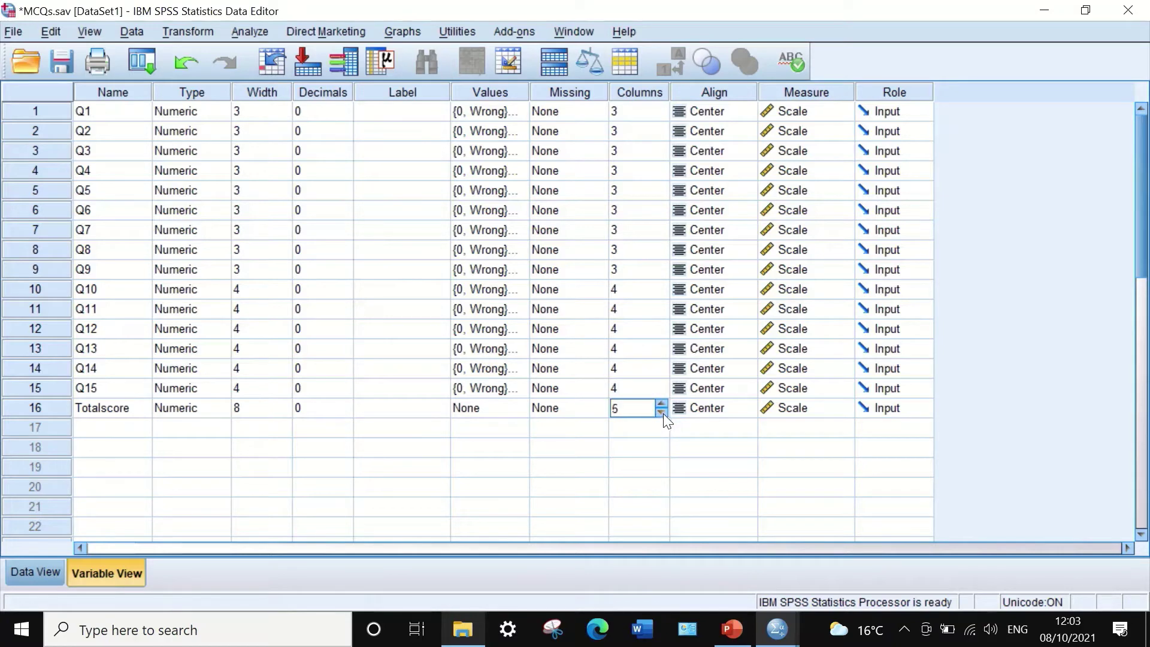
{"action": "left_click", "coordinate": [663, 414]}
{"action": "left_click", "coordinate": [44, 570]}
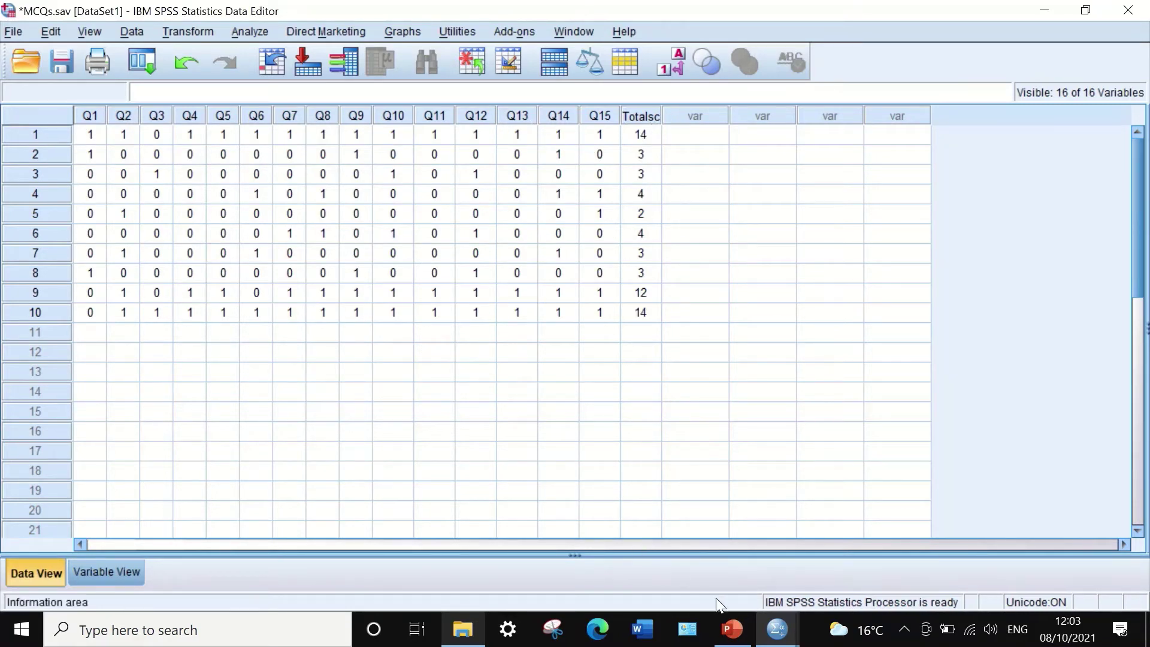
Step: Switch to PowerPoint to review the Cronbach's alpha formula on slide 73, and return to the MCQs.sav dataset in SPSS
{"action": "left_click", "coordinate": [731, 629]}
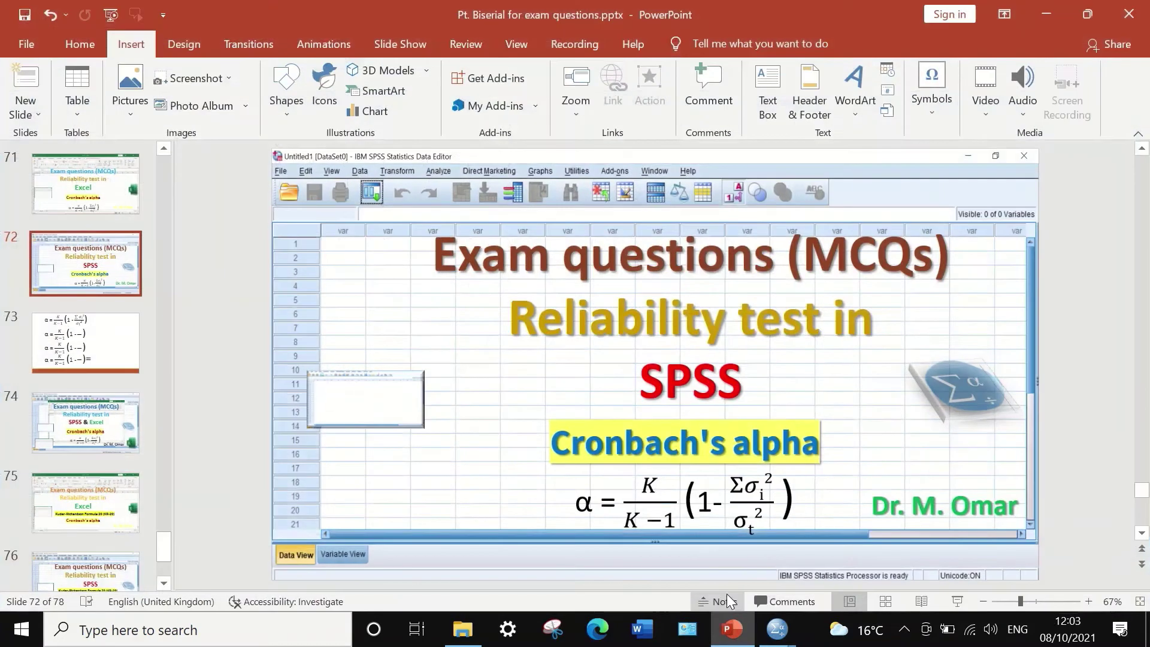
{"action": "left_click", "coordinate": [108, 355]}
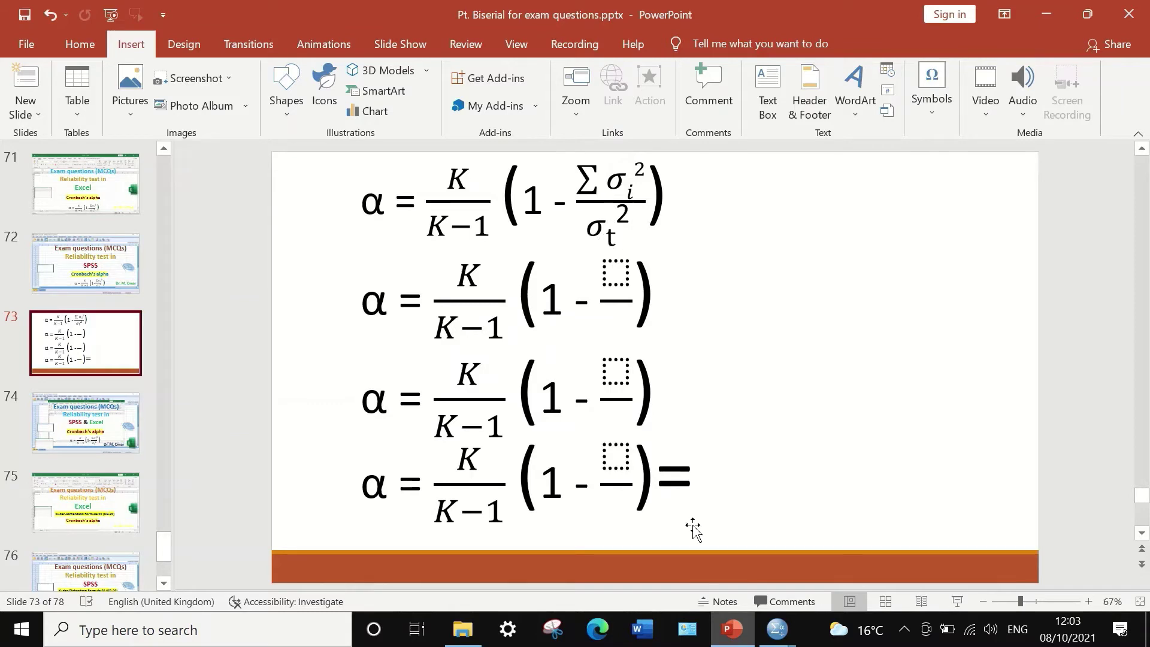
{"action": "mouse_move", "coordinate": [779, 632]}
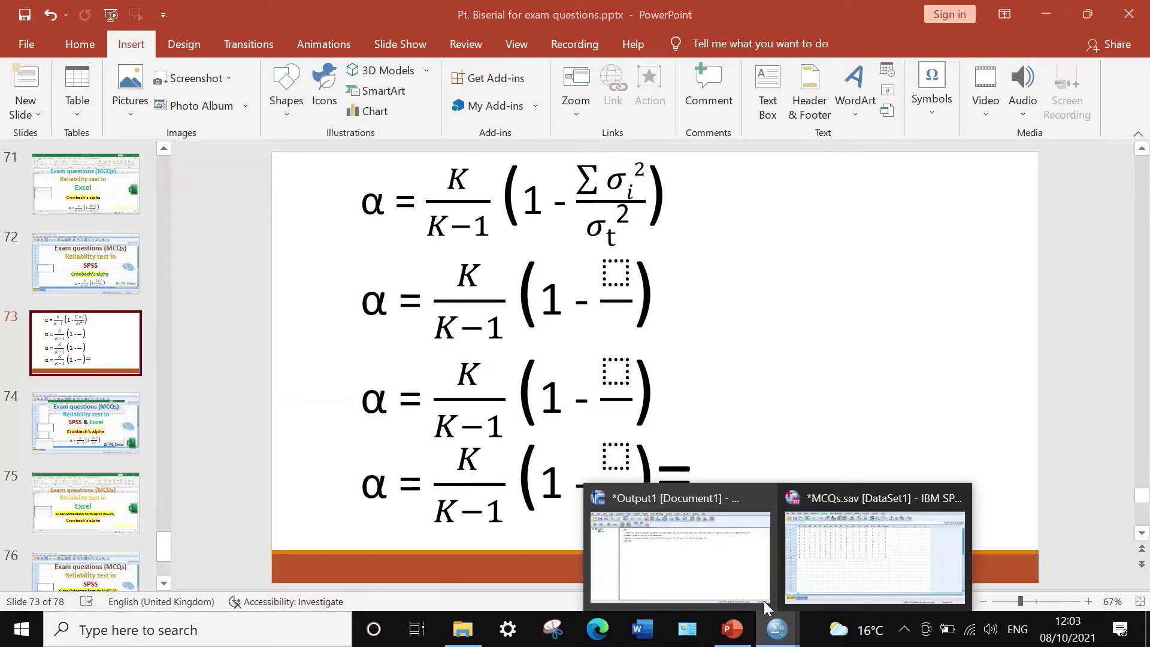
{"action": "left_click", "coordinate": [839, 569]}
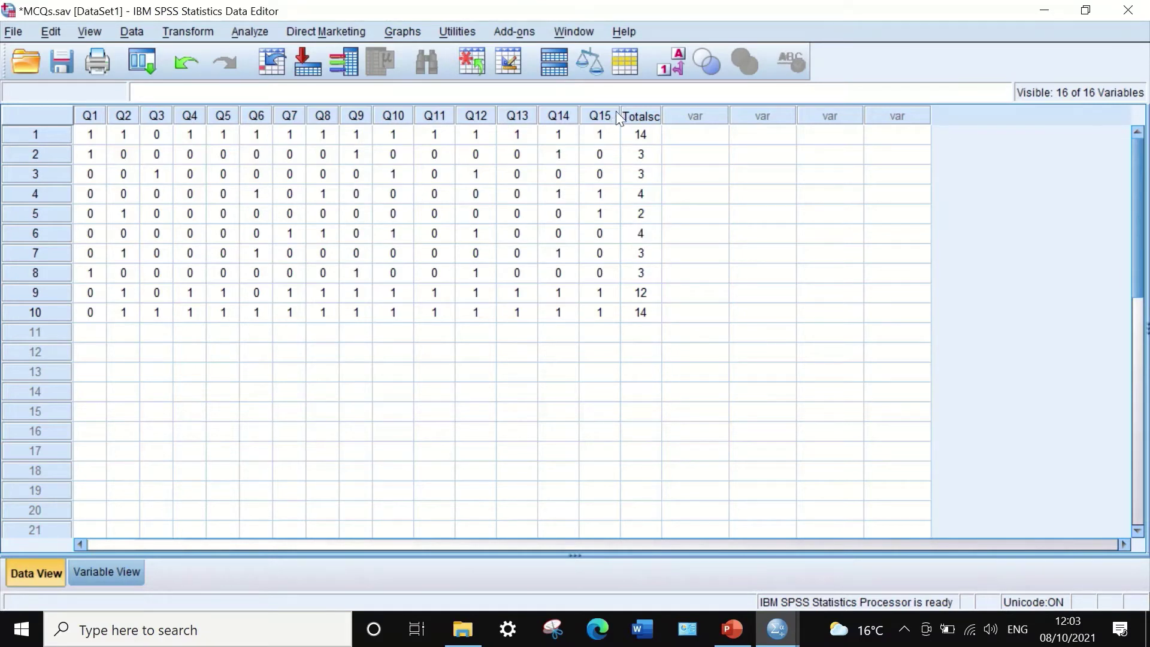
Step: Start a Frequencies analysis under Descriptive Statistics with Totalscore as its only variable
{"action": "left_click", "coordinate": [249, 31]}
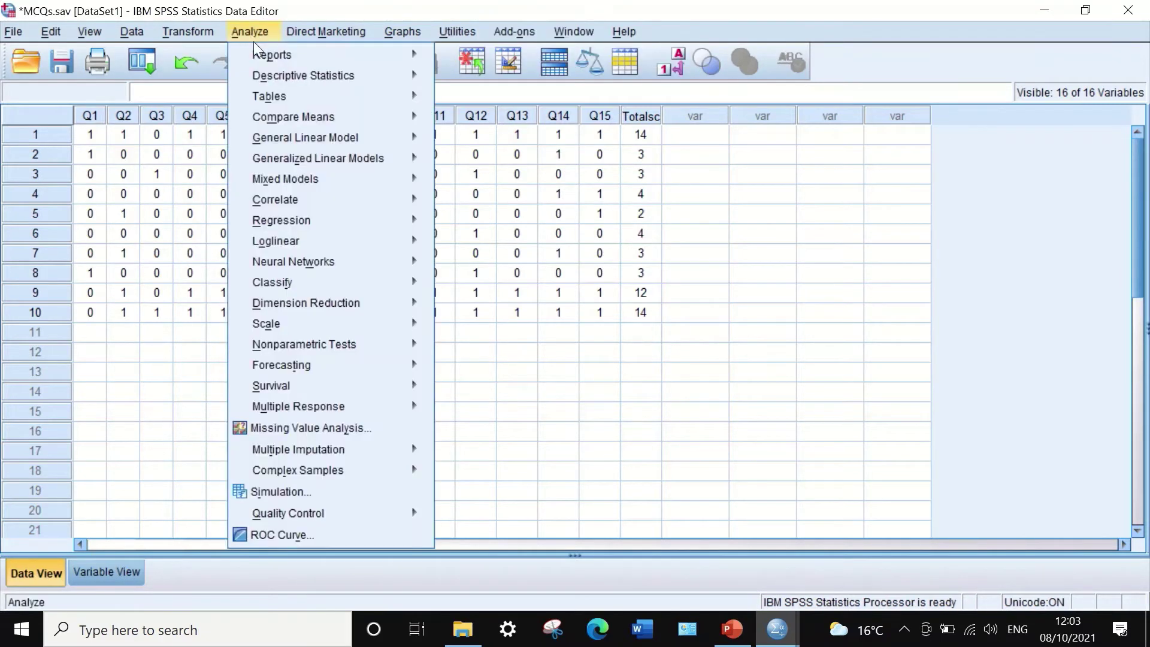
{"action": "mouse_move", "coordinate": [262, 77]}
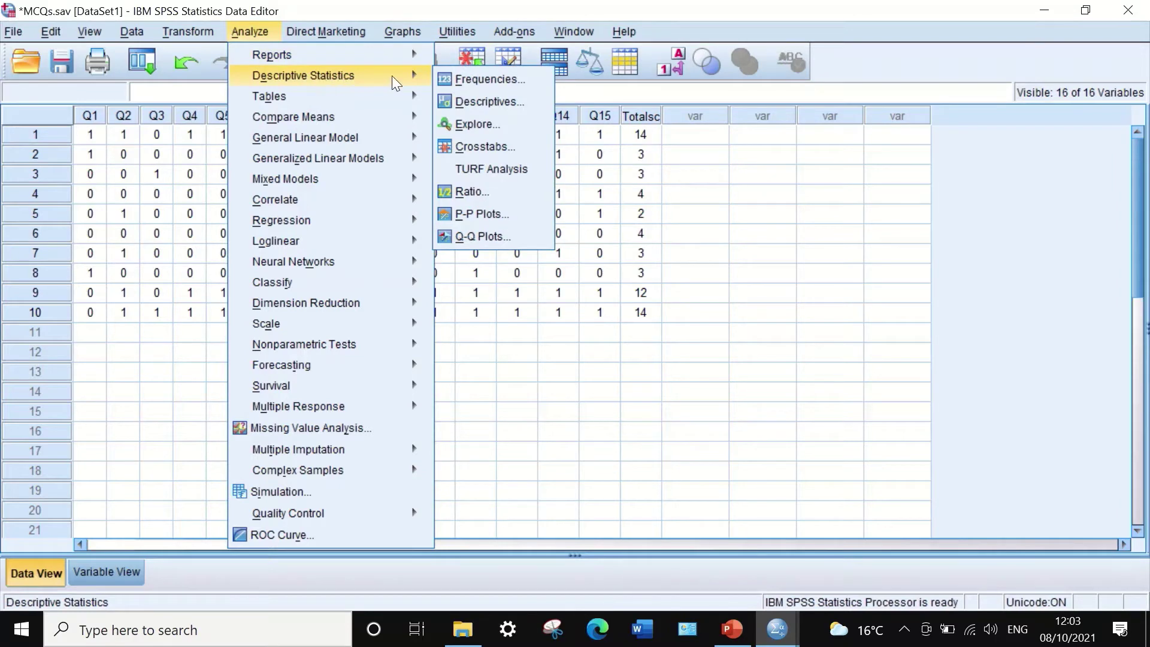
{"action": "left_click", "coordinate": [459, 80]}
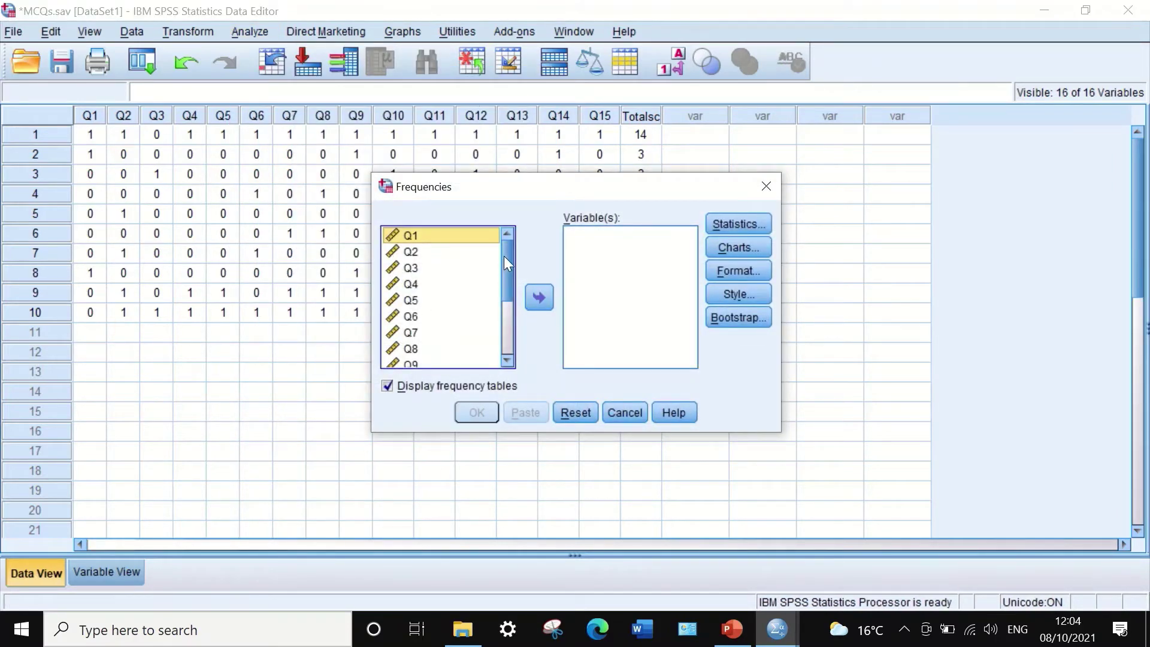
{"action": "left_click_drag", "start_coordinate": [505, 257], "coordinate": [509, 317]}
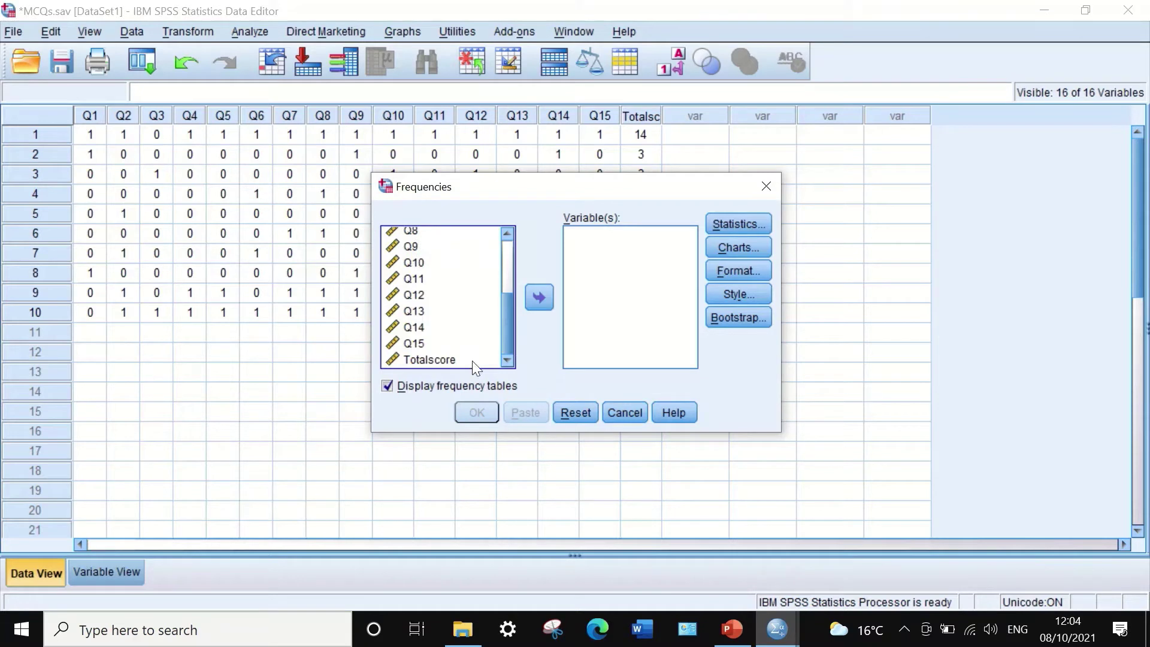
{"action": "left_click", "coordinate": [416, 359]}
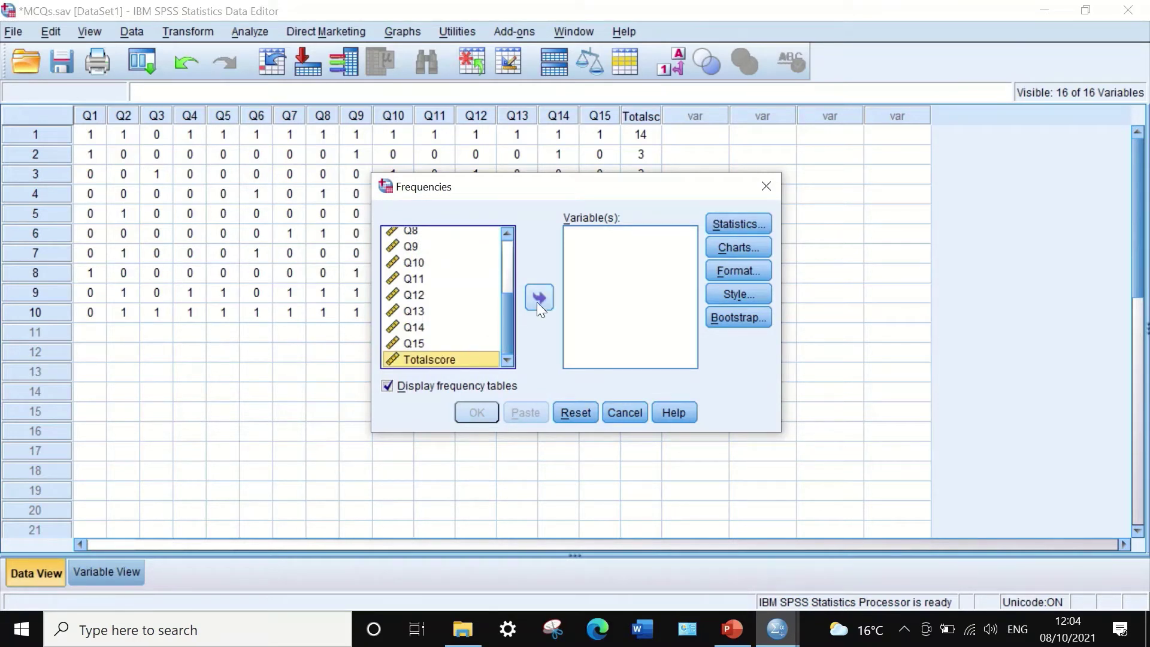
{"action": "left_click_drag", "start_coordinate": [444, 361], "coordinate": [603, 255]}
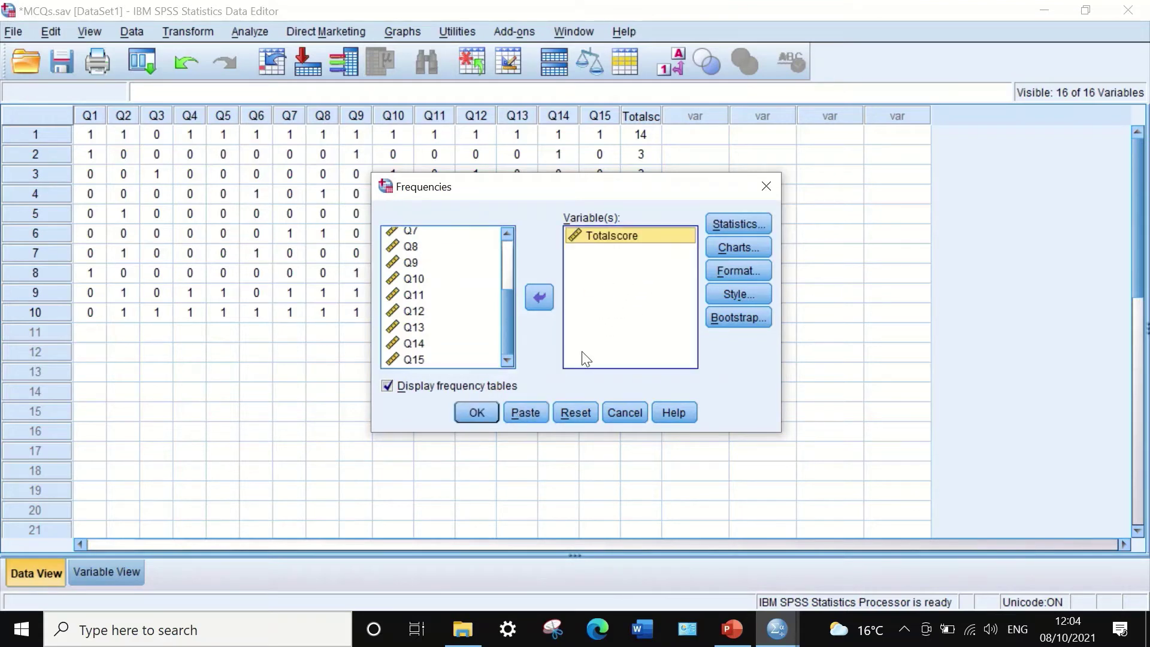
Step: Request only the Variance statistic for Totalscore and run the Frequencies analysis
{"action": "left_click", "coordinate": [734, 218]}
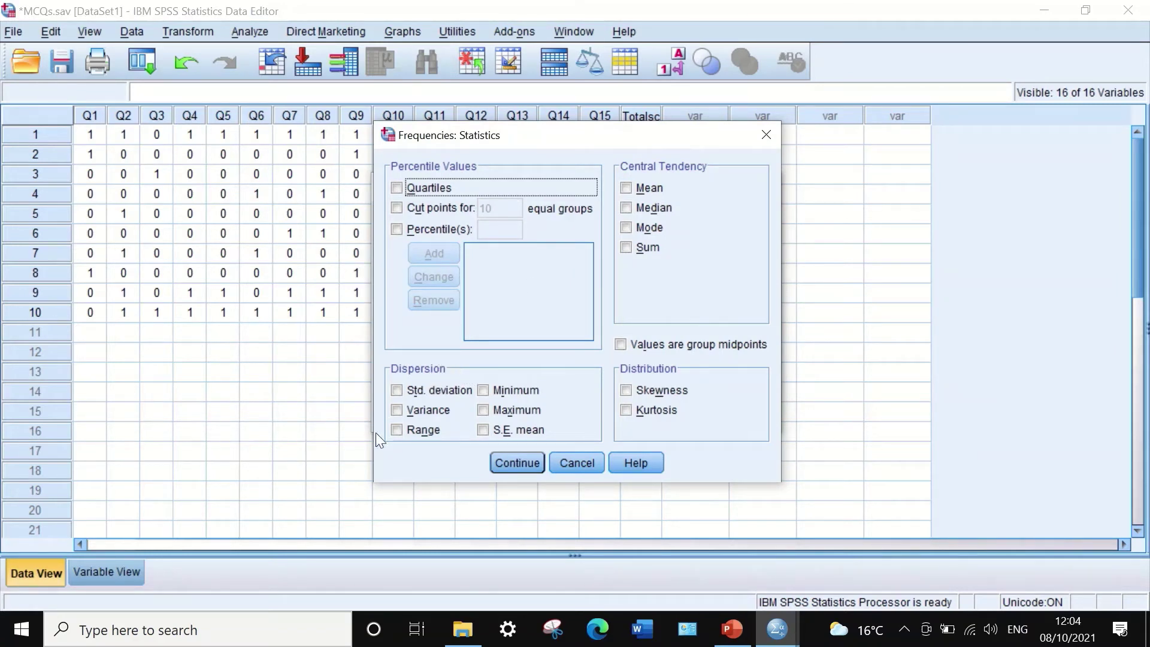
{"action": "left_click", "coordinate": [396, 408]}
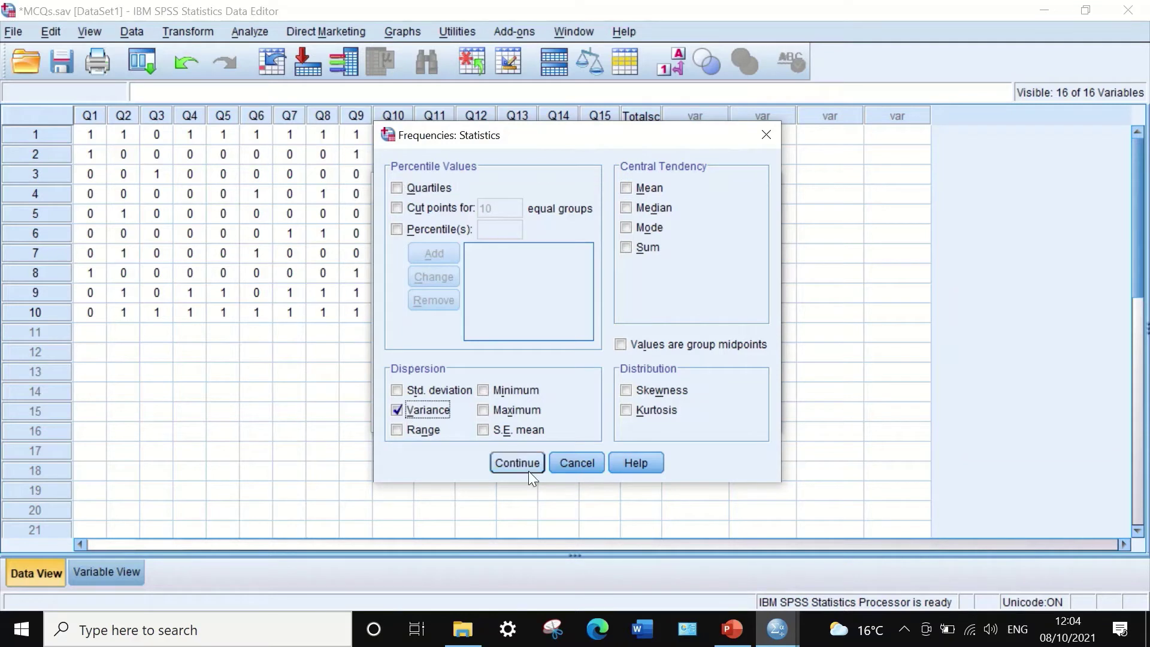
{"action": "left_click", "coordinate": [523, 464]}
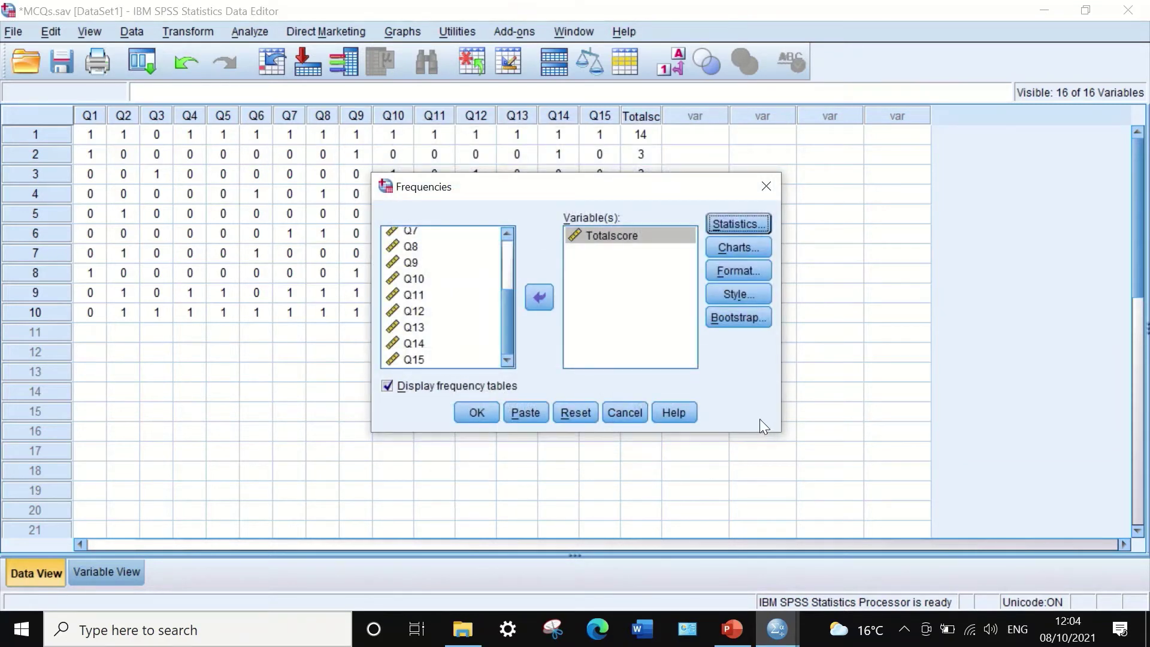
{"action": "left_click", "coordinate": [474, 412]}
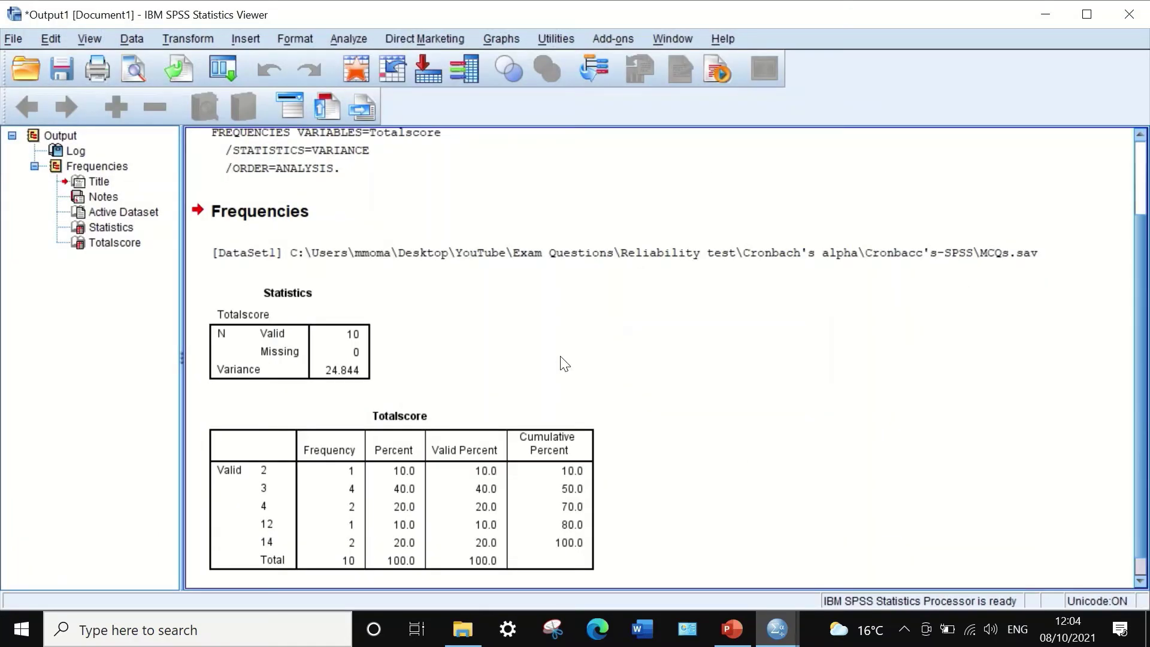
Step: Open the Totalscore Statistics table in the output for editing and copy its Variance value
{"action": "scroll", "coordinate": [409, 335], "scroll_direction": "up", "scroll_amount": 3}
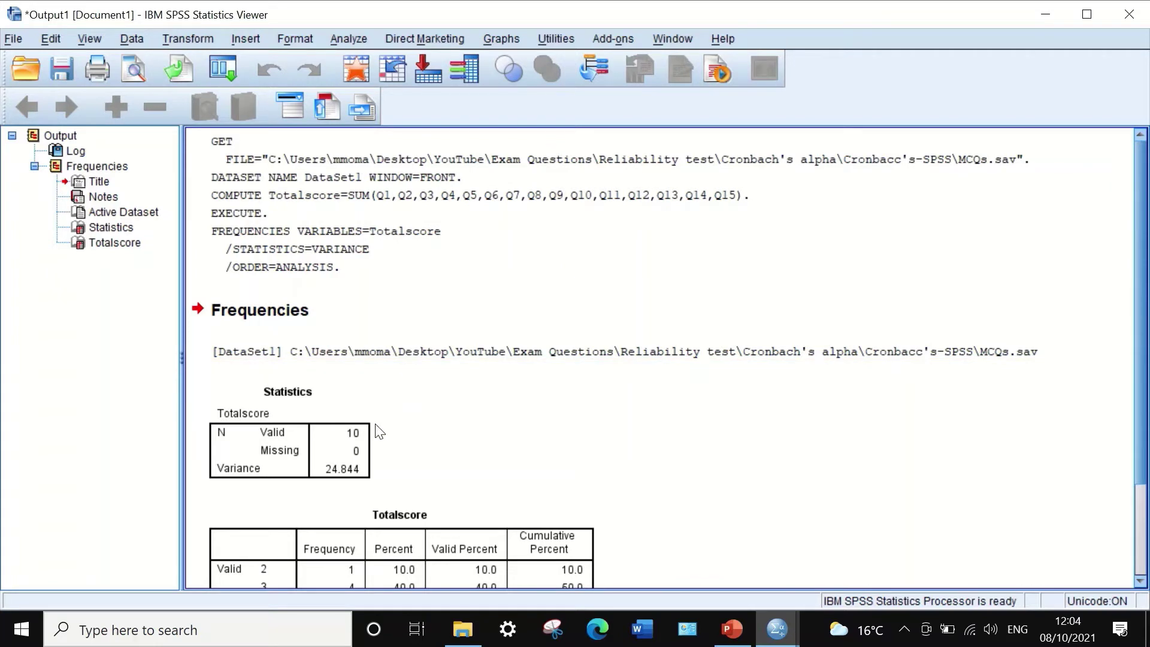
{"action": "scroll", "coordinate": [375, 429], "scroll_direction": "down", "scroll_amount": 3}
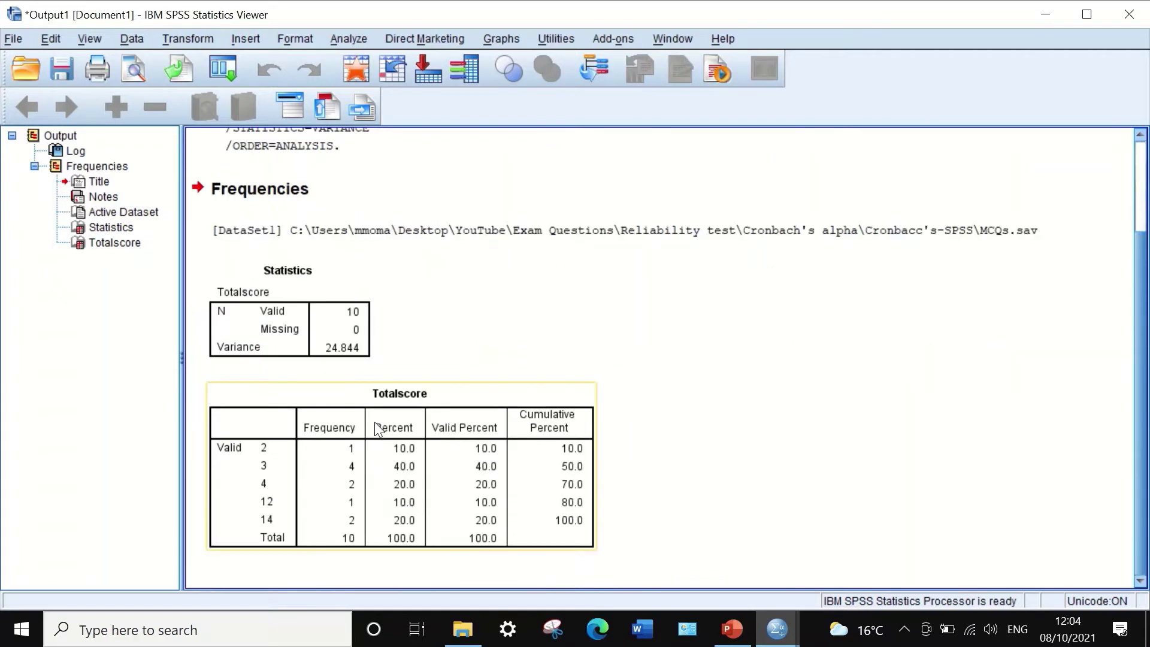
{"action": "left_click", "coordinate": [345, 355]}
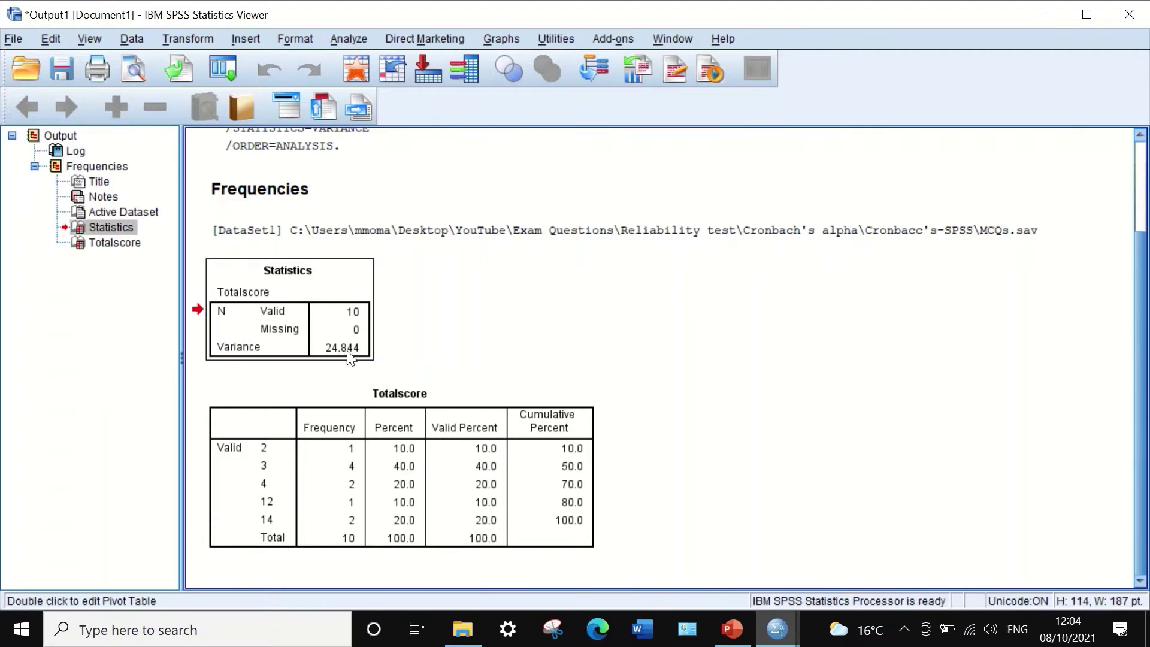
{"action": "double_click", "coordinate": [349, 355]}
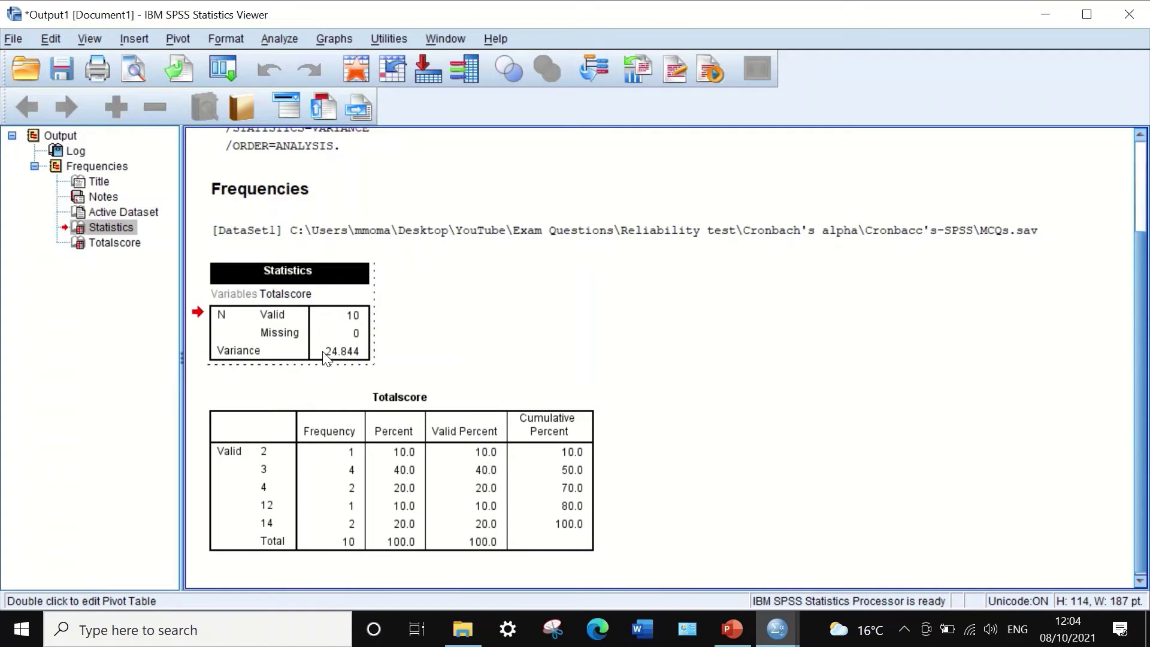
{"action": "left_click", "coordinate": [349, 355]}
{"action": "right_click", "coordinate": [339, 356]}
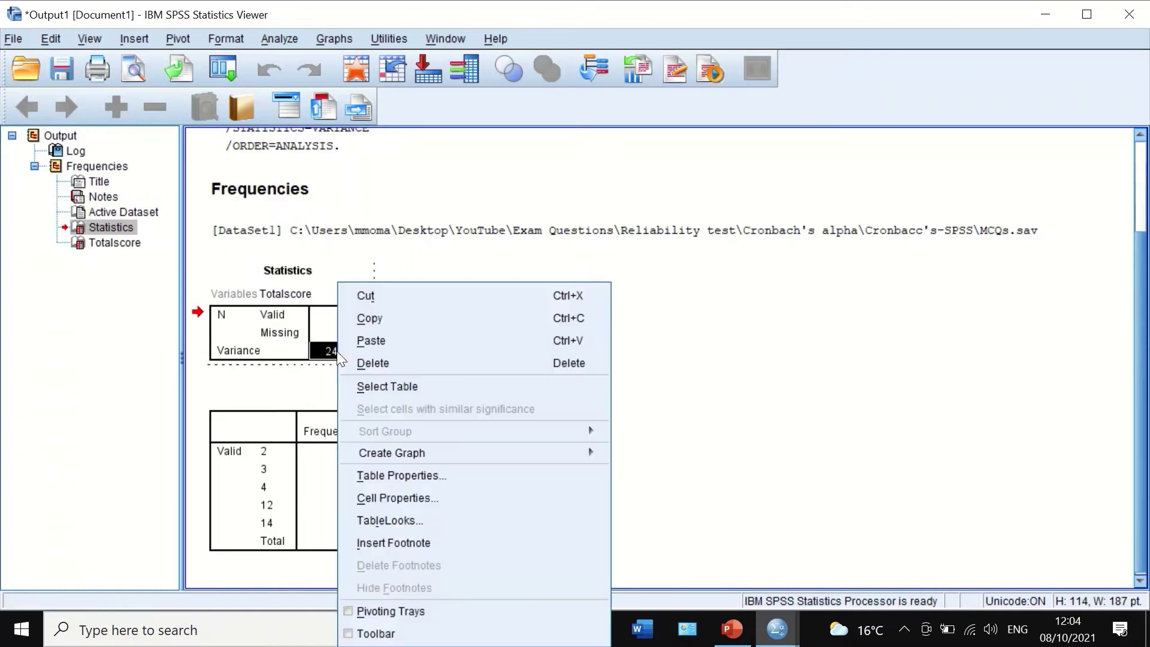
{"action": "left_click", "coordinate": [371, 318]}
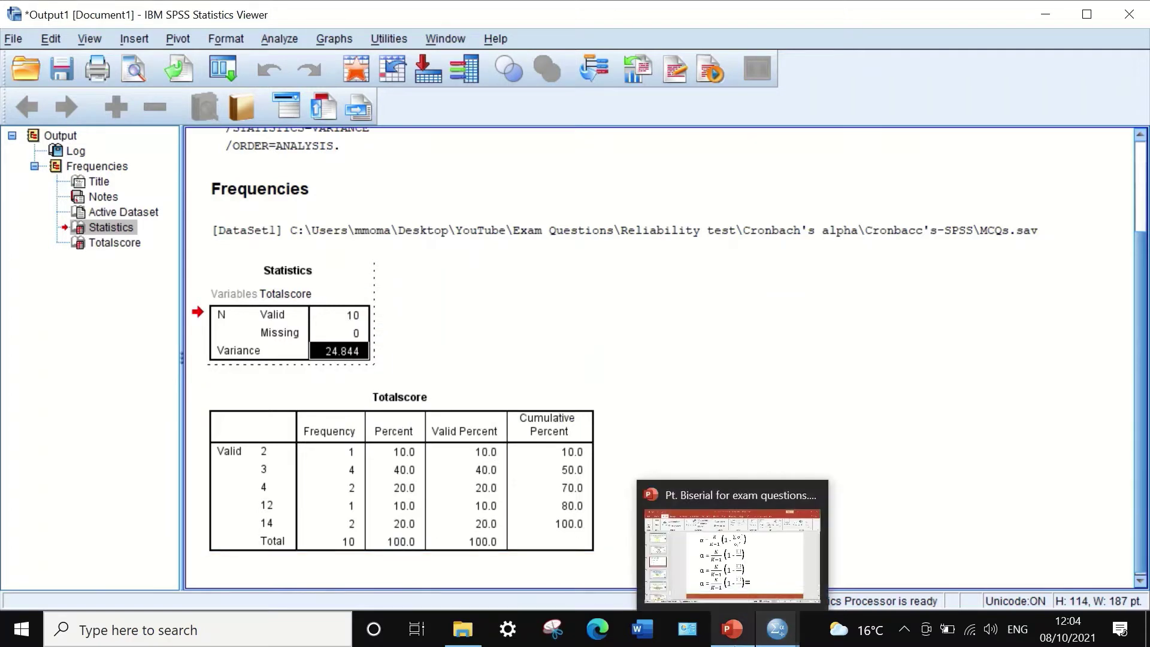
Step: Switch to PowerPoint and paste the copied variance 24.844 as text only into the denominator of the second alpha formula
{"action": "left_click", "coordinate": [731, 629]}
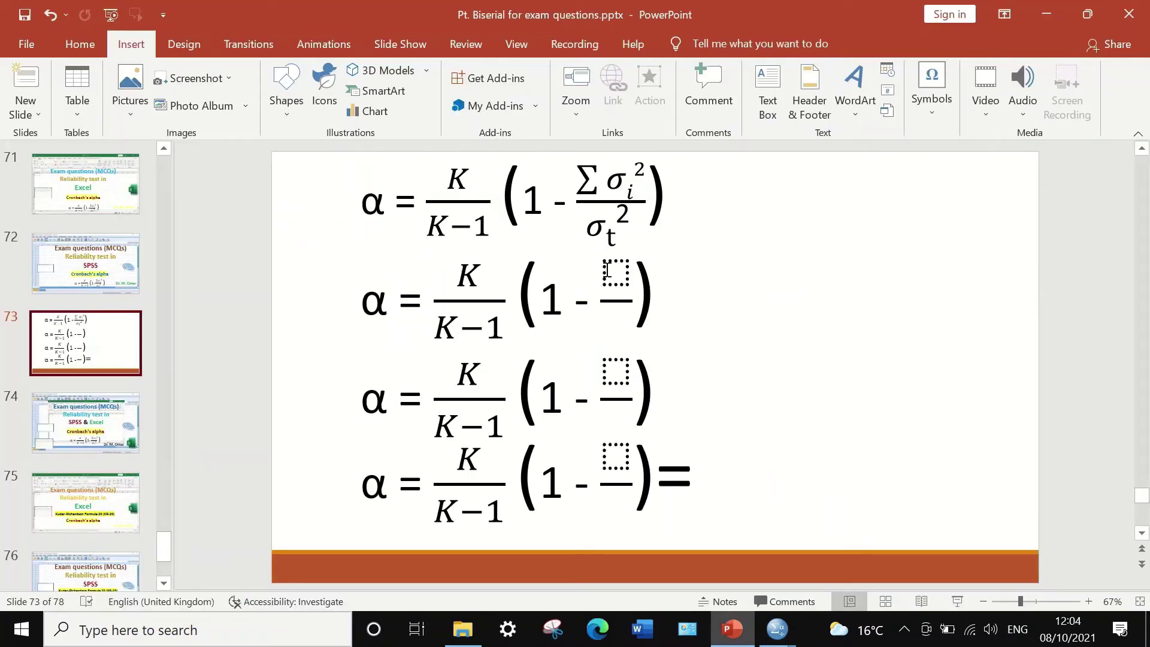
{"action": "left_click", "coordinate": [614, 325]}
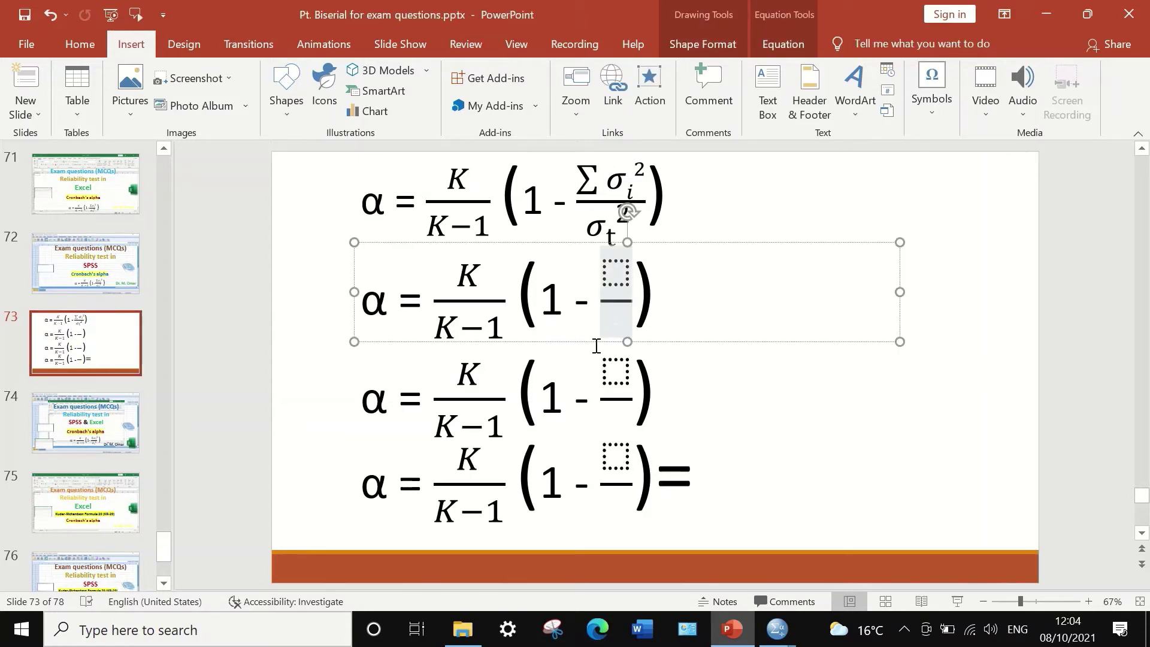
{"action": "right_click", "coordinate": [618, 317]}
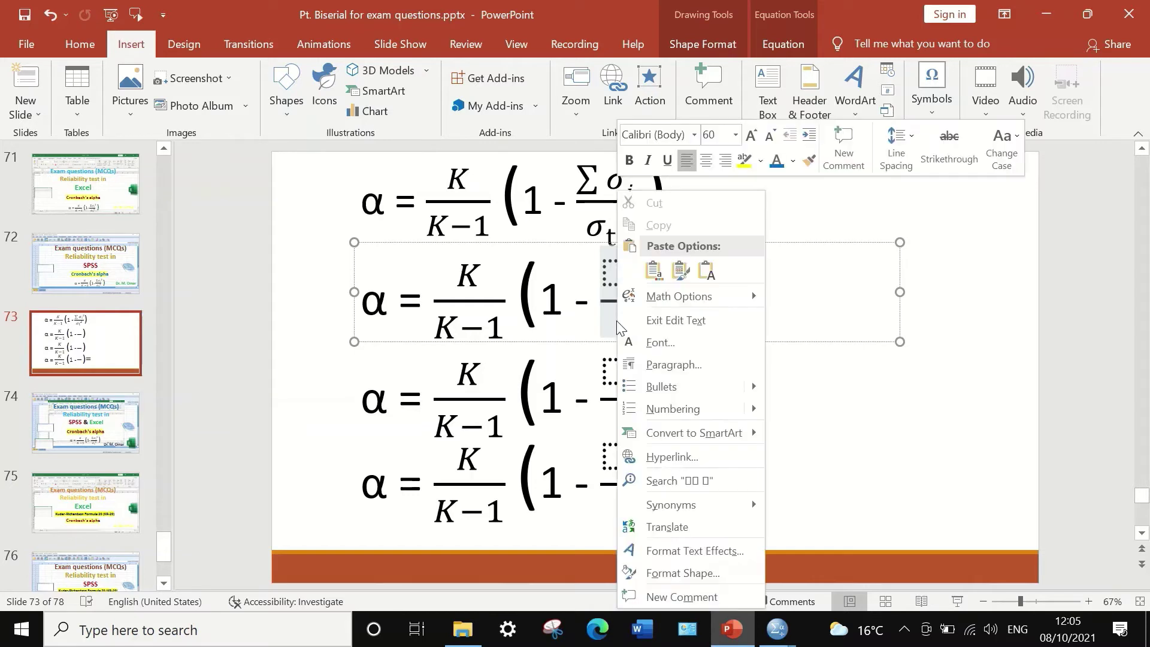
{"action": "left_click", "coordinate": [705, 276]}
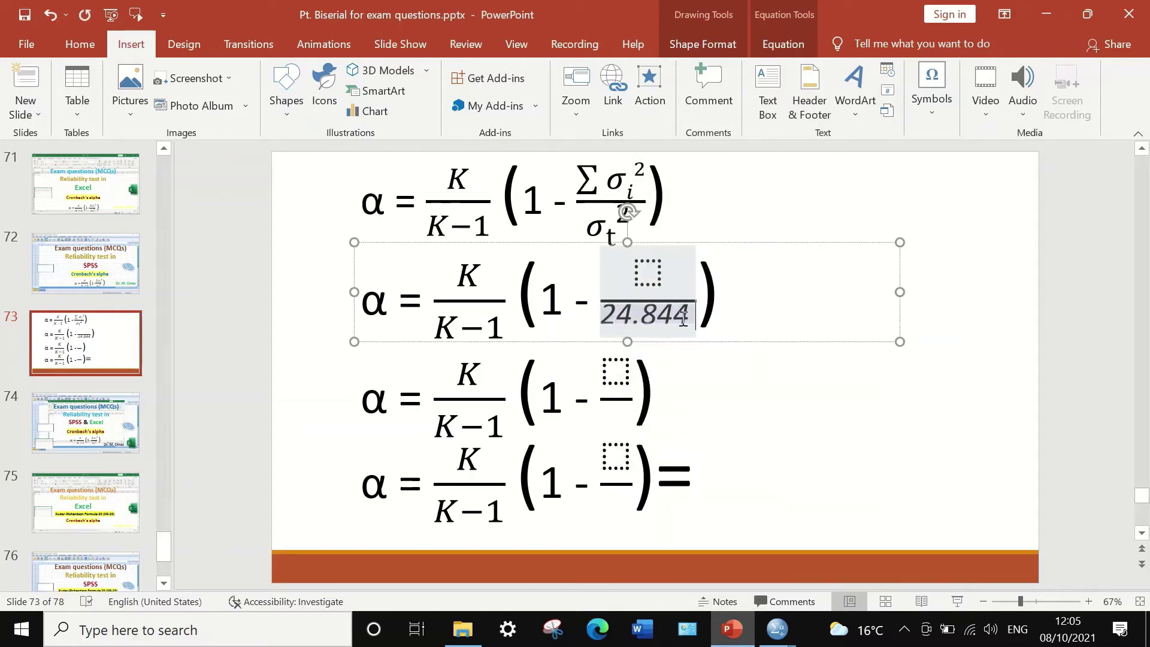
Step: Shorten the pasted denominator of the second alpha formula to 24.84
{"action": "key", "text": "BackSpace"}
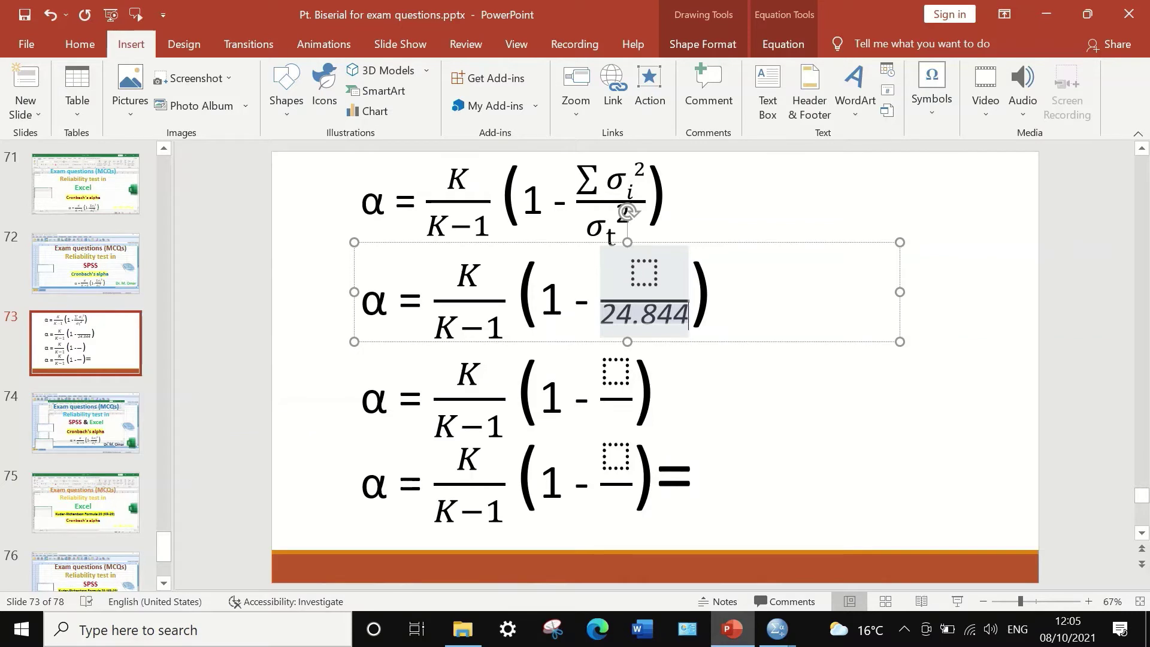
{"action": "key", "text": "BackSpace"}
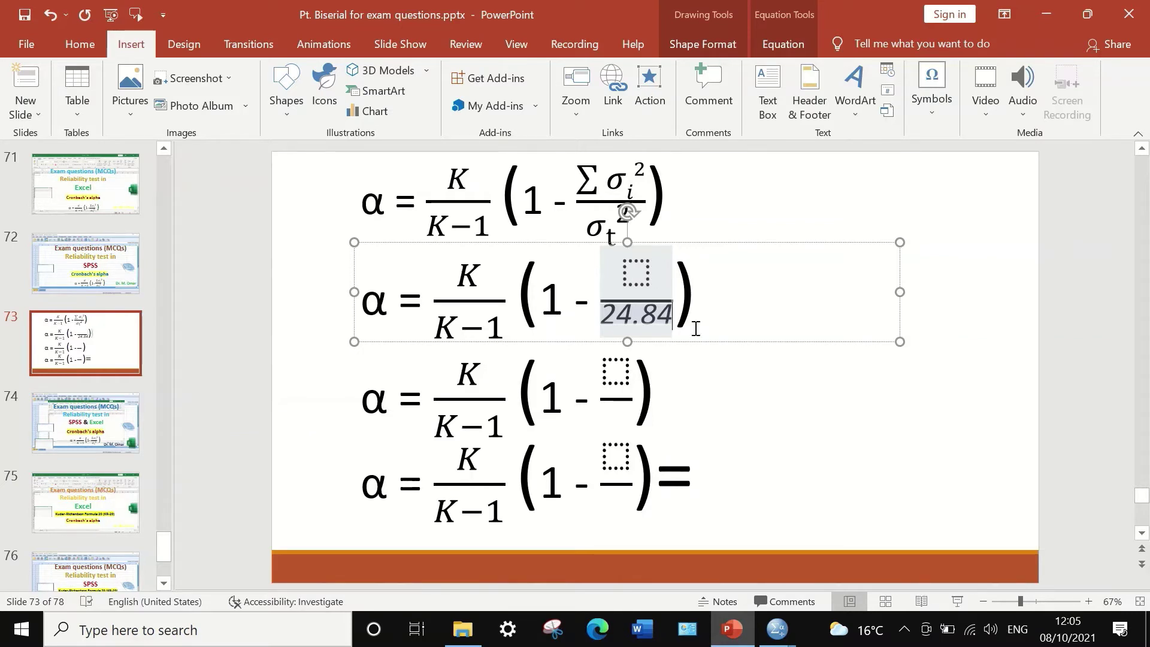
{"action": "left_click", "coordinate": [710, 374]}
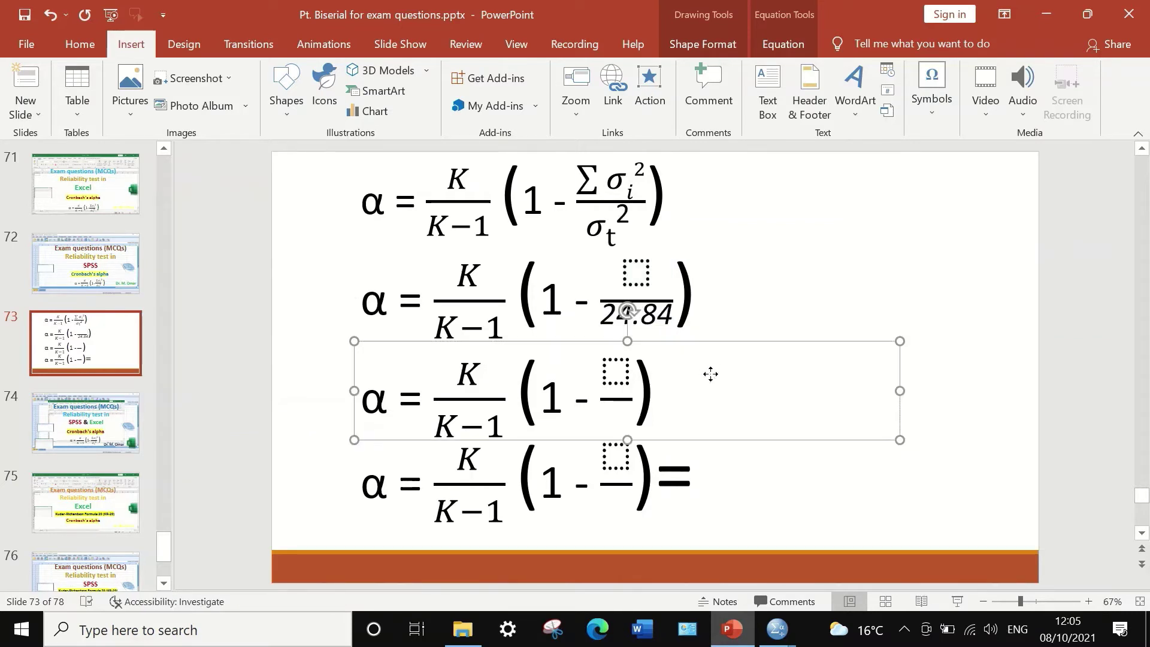
{"action": "left_click", "coordinate": [692, 297]}
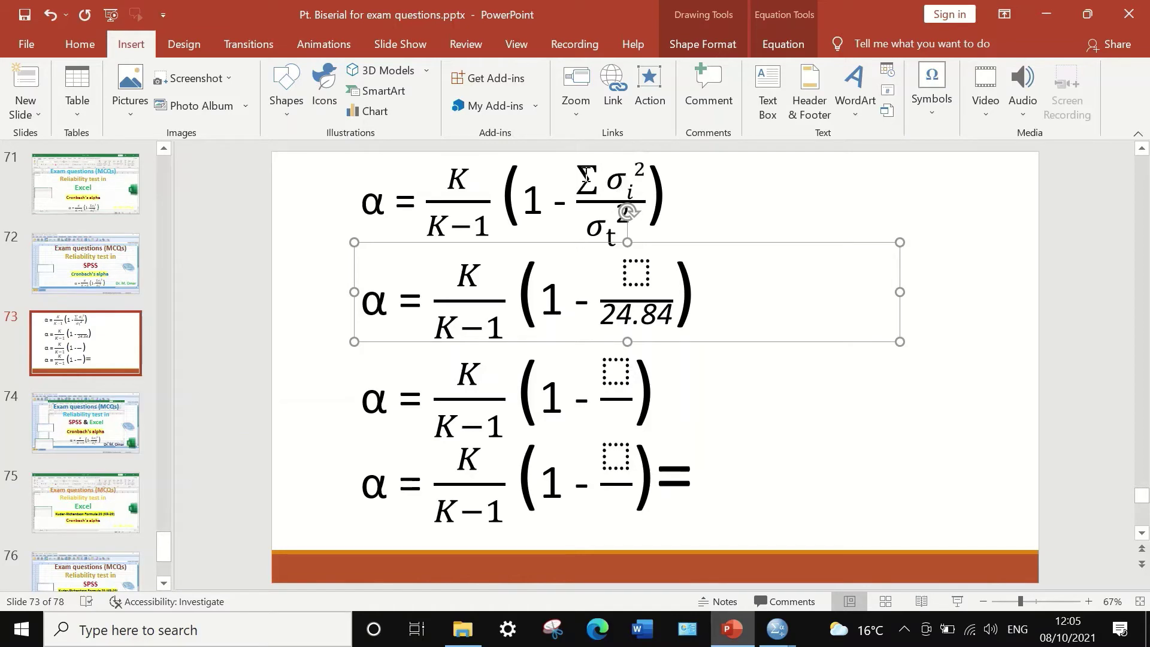
Step: Switch to the MCQs.sav data in SPSS and transpose all variables, Q1 to Q15 plus Totalscore, without a name variable
{"action": "mouse_move", "coordinate": [777, 628]}
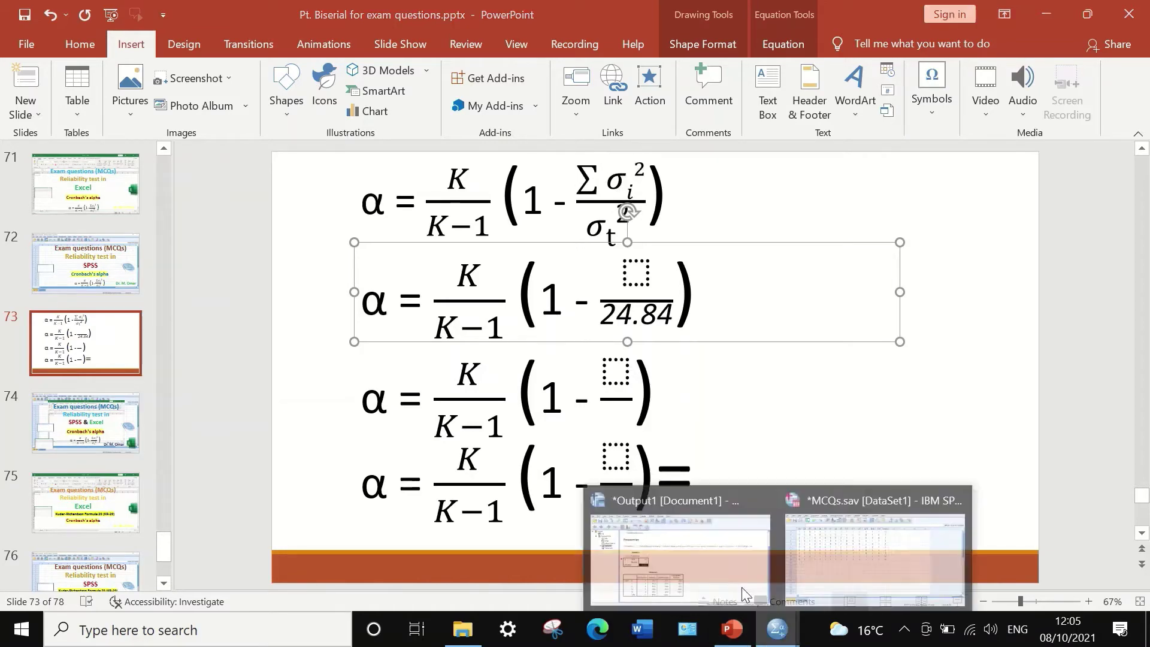
{"action": "left_click", "coordinate": [811, 558]}
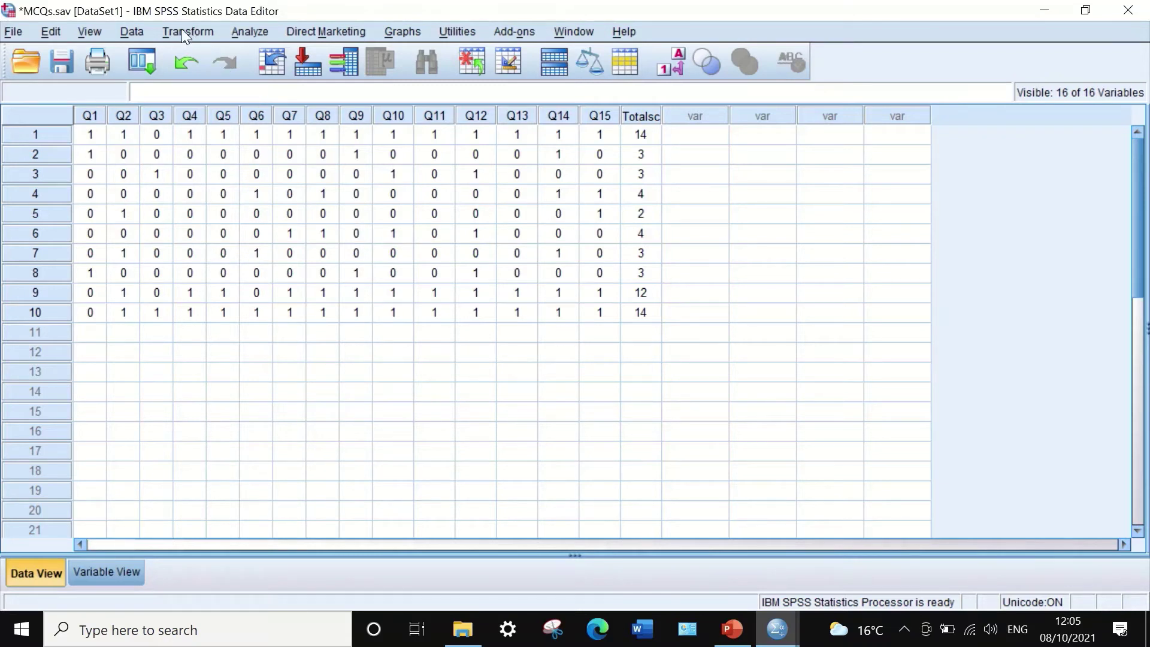
{"action": "left_click", "coordinate": [131, 31]}
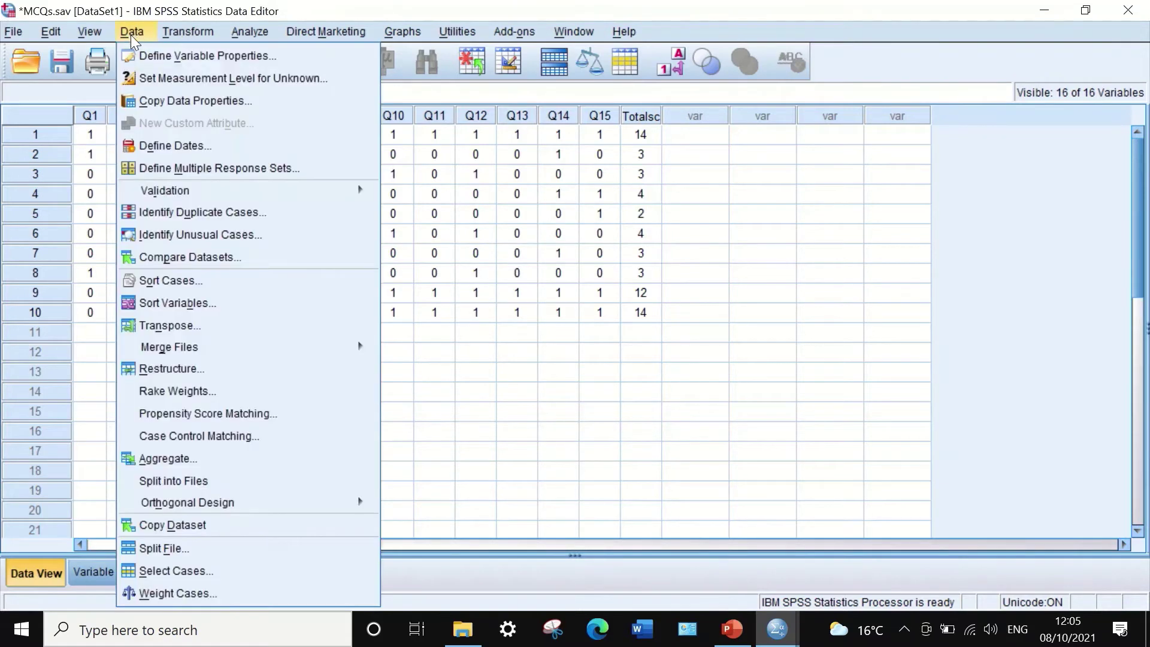
{"action": "left_click", "coordinate": [184, 327]}
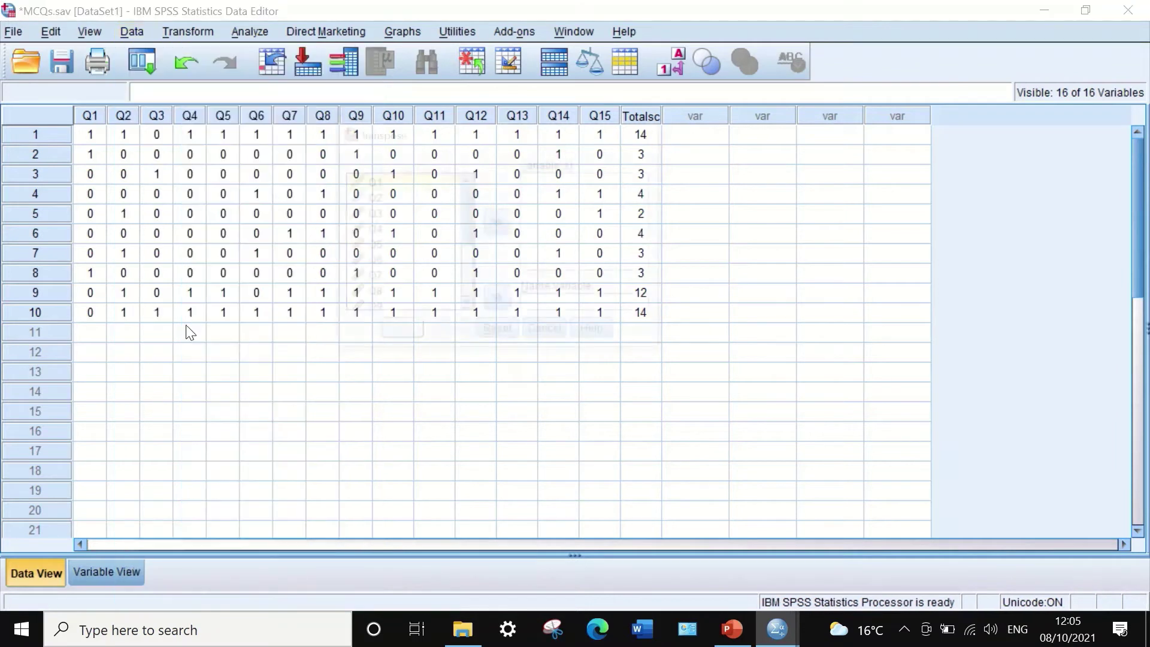
{"action": "left_click_drag", "start_coordinate": [498, 142], "coordinate": [537, 142]}
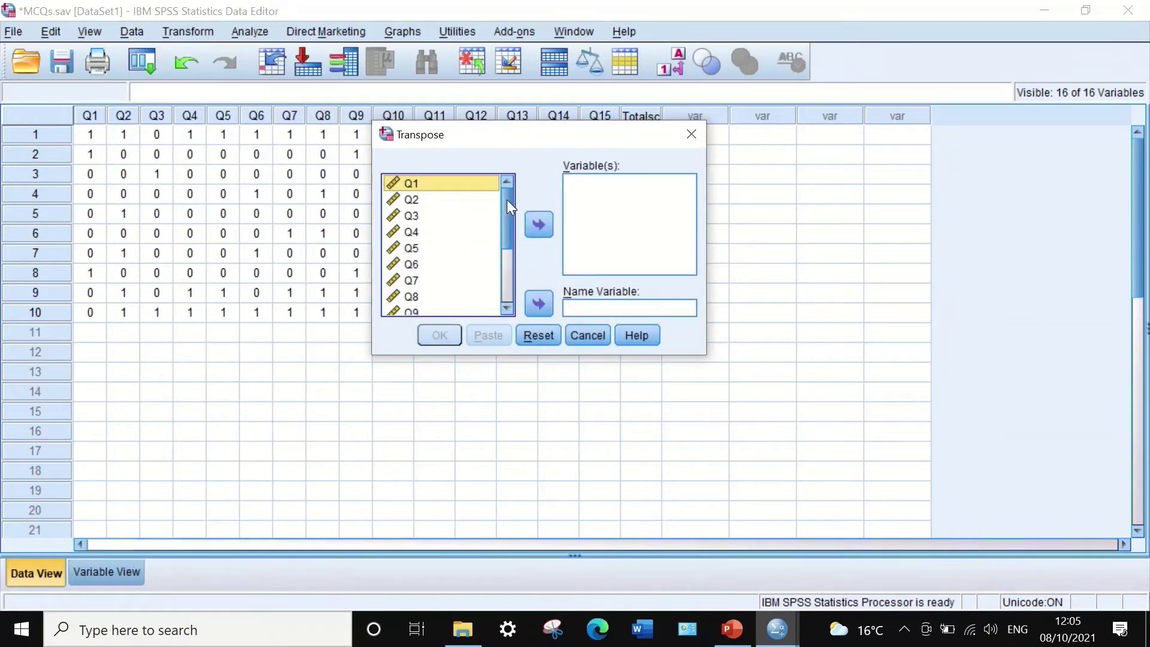
{"action": "left_click_drag", "start_coordinate": [506, 203], "coordinate": [514, 251]}
{"action": "key", "text": "ctrl+a"}
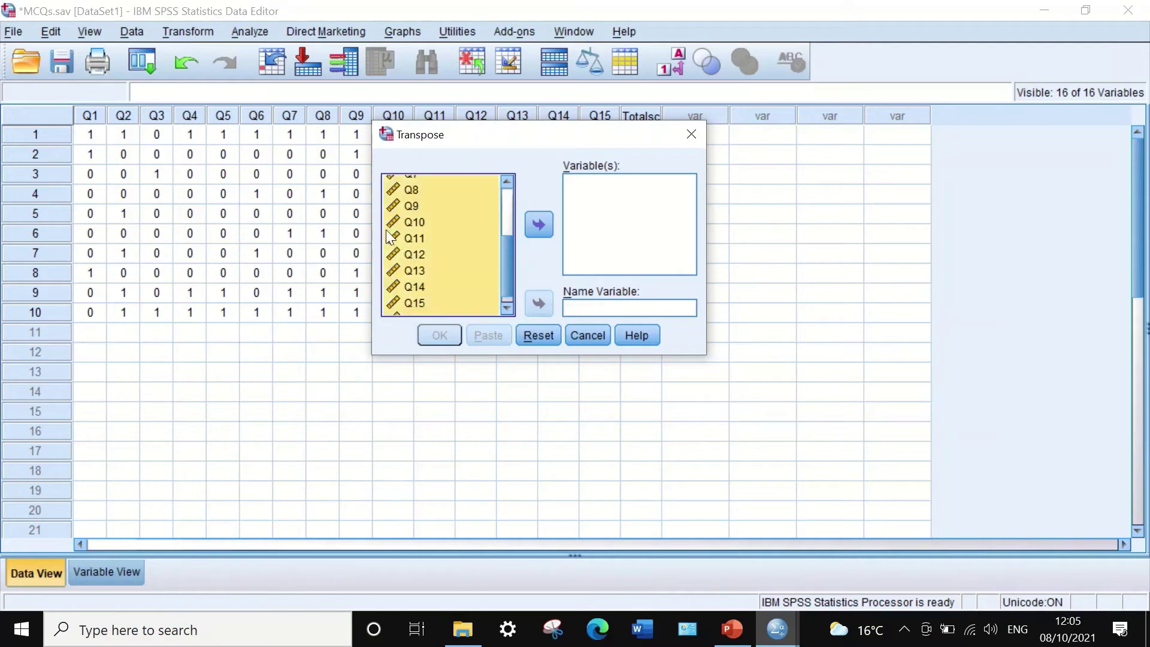
{"action": "left_click", "coordinate": [538, 227]}
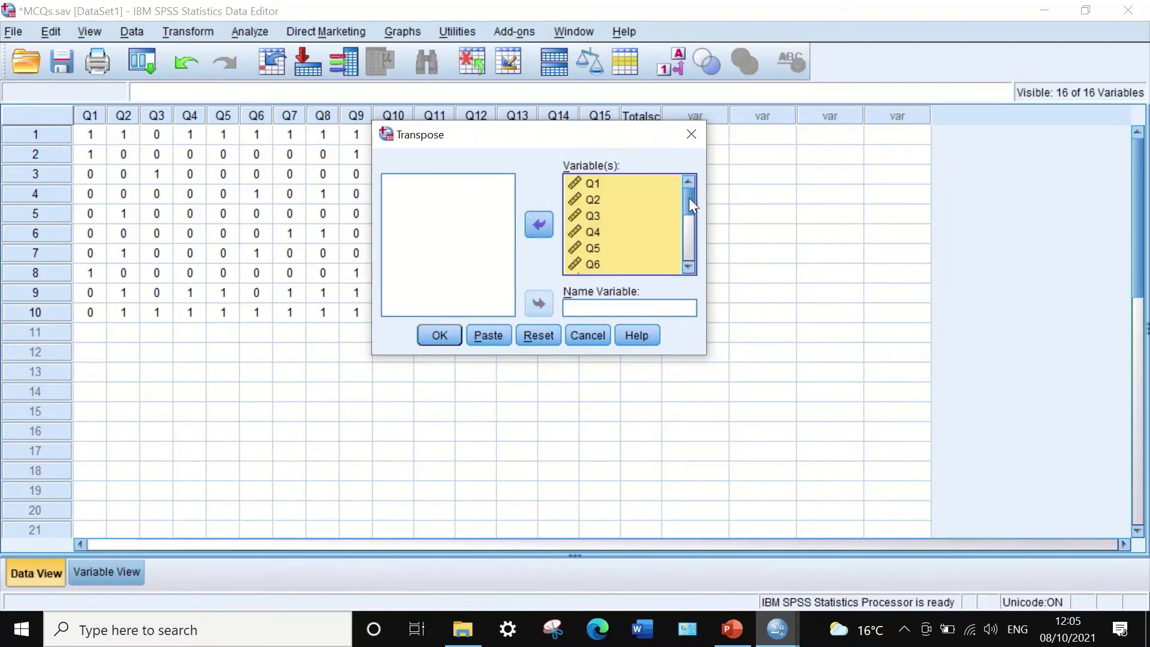
{"action": "left_click_drag", "start_coordinate": [689, 198], "coordinate": [695, 272]}
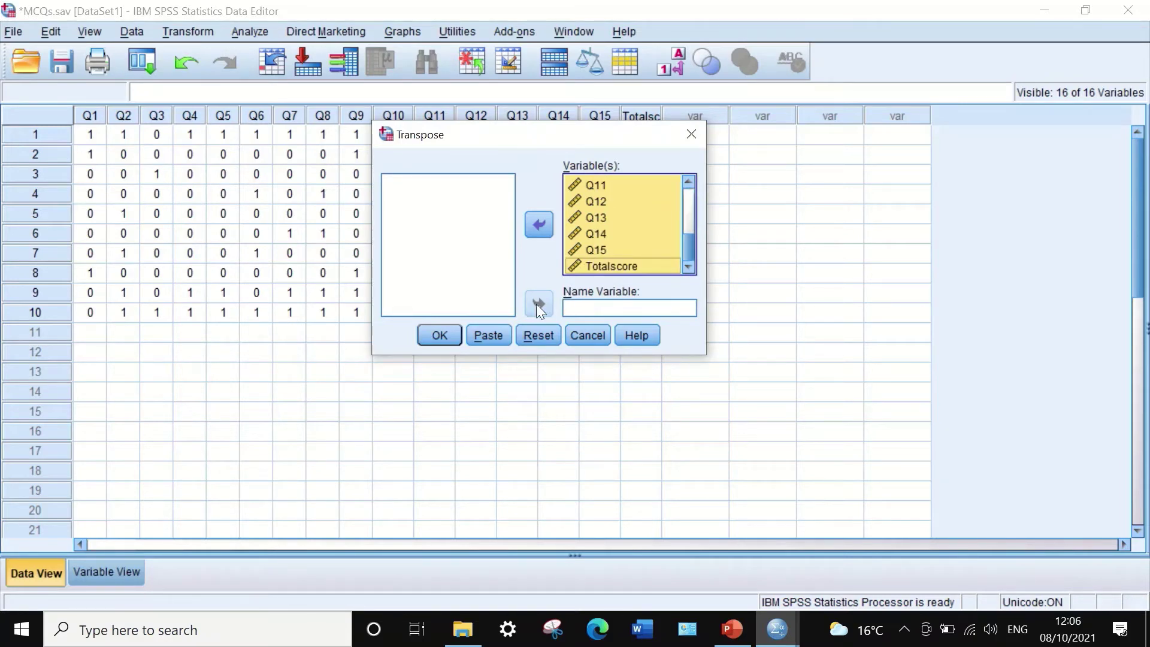
{"action": "left_click", "coordinate": [427, 335]}
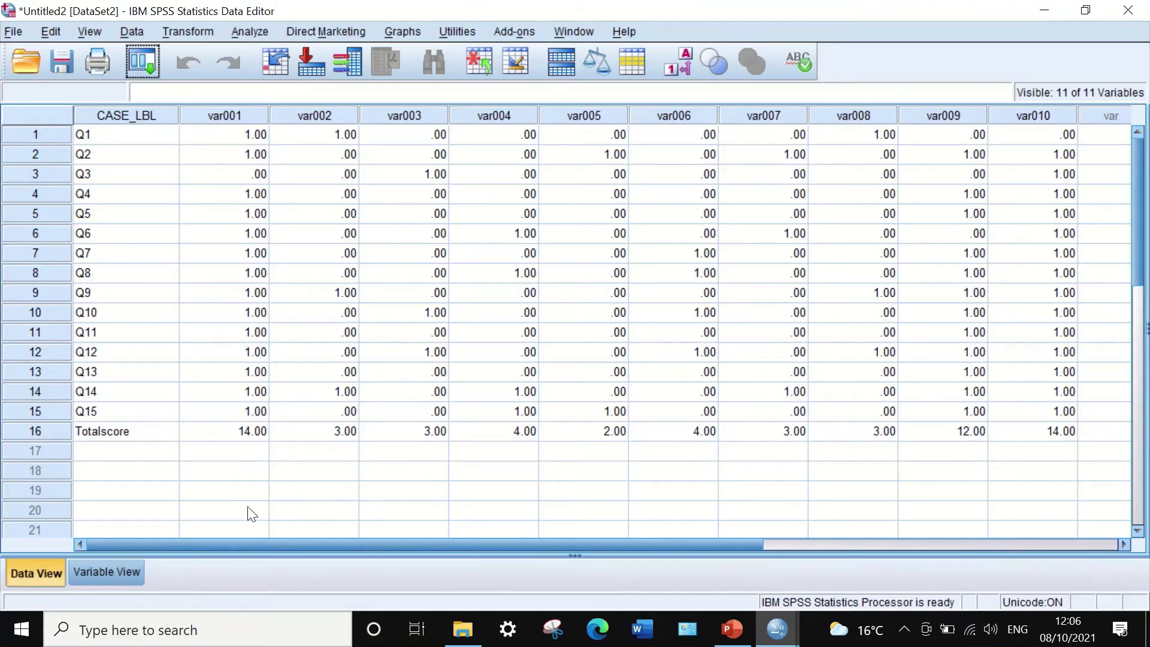
Step: Set the decimals of var001 through var010 to 0 in the transposed dataset's variable definitions
{"action": "left_click", "coordinate": [117, 571]}
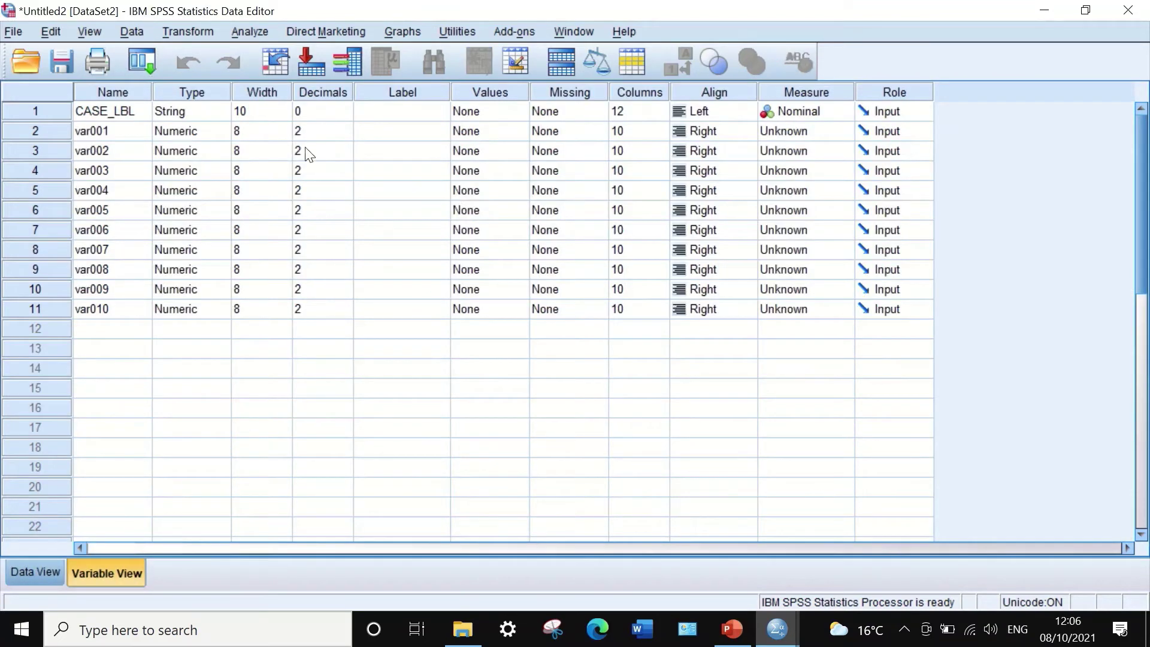
{"action": "left_click", "coordinate": [326, 132]}
{"action": "left_click", "coordinate": [345, 136]}
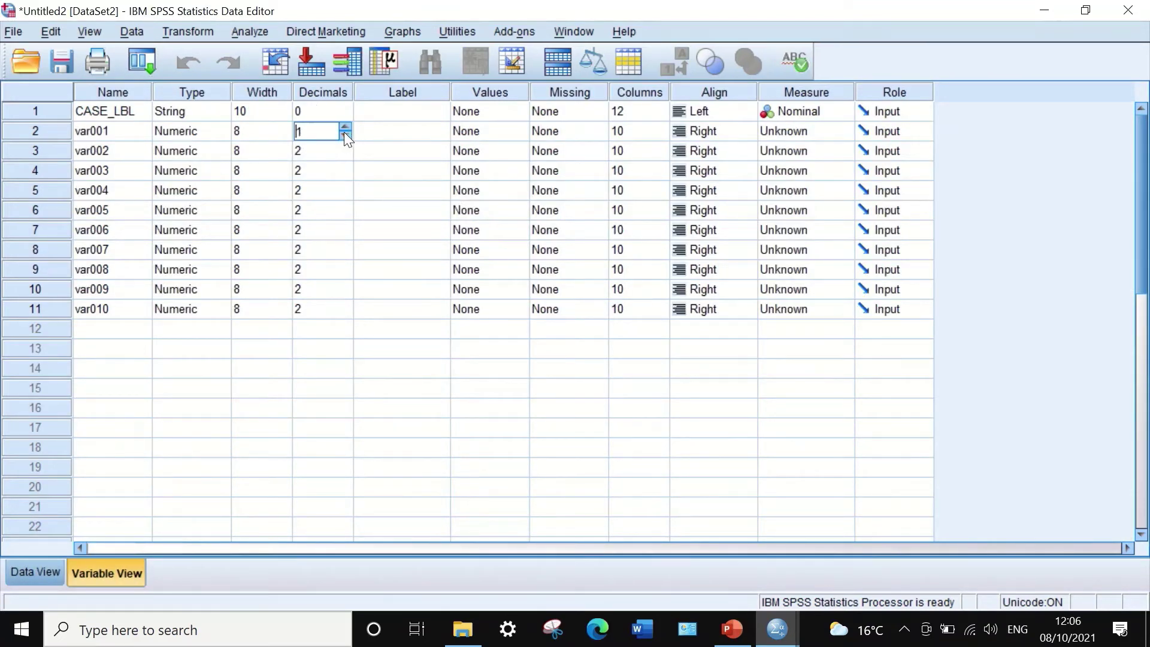
{"action": "left_click", "coordinate": [345, 136]}
{"action": "left_click", "coordinate": [317, 114]}
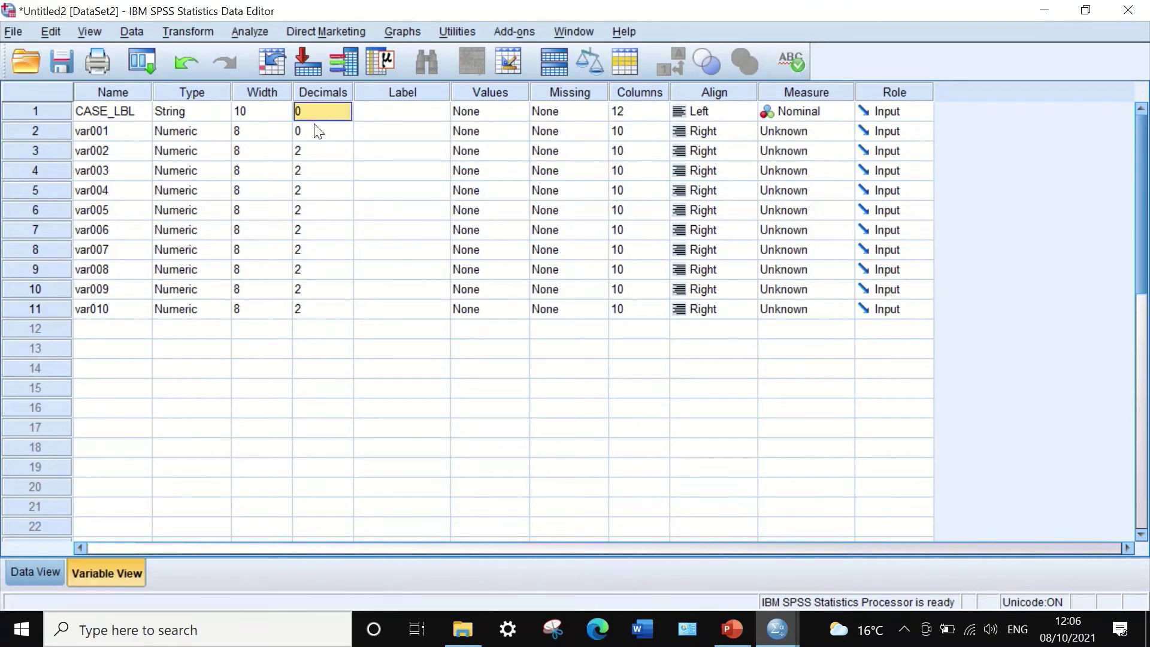
{"action": "left_click", "coordinate": [314, 131]}
{"action": "left_click_drag", "start_coordinate": [319, 155], "coordinate": [308, 306]}
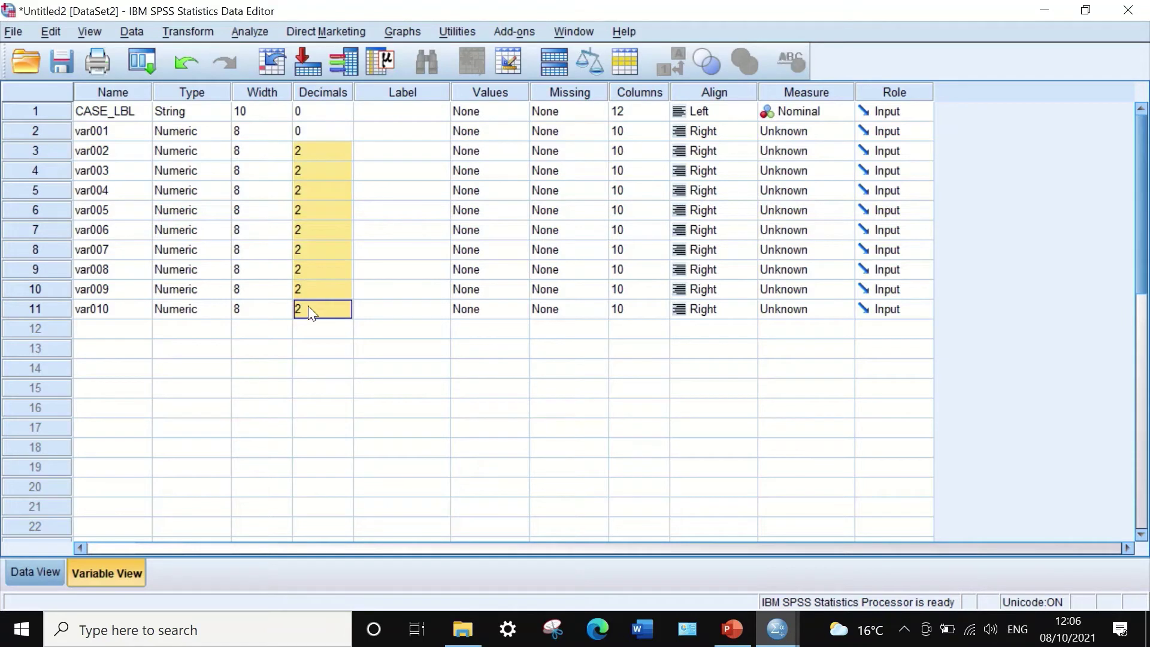
{"action": "type", "text": "0 0 0 0 0 0 0 0 0"}
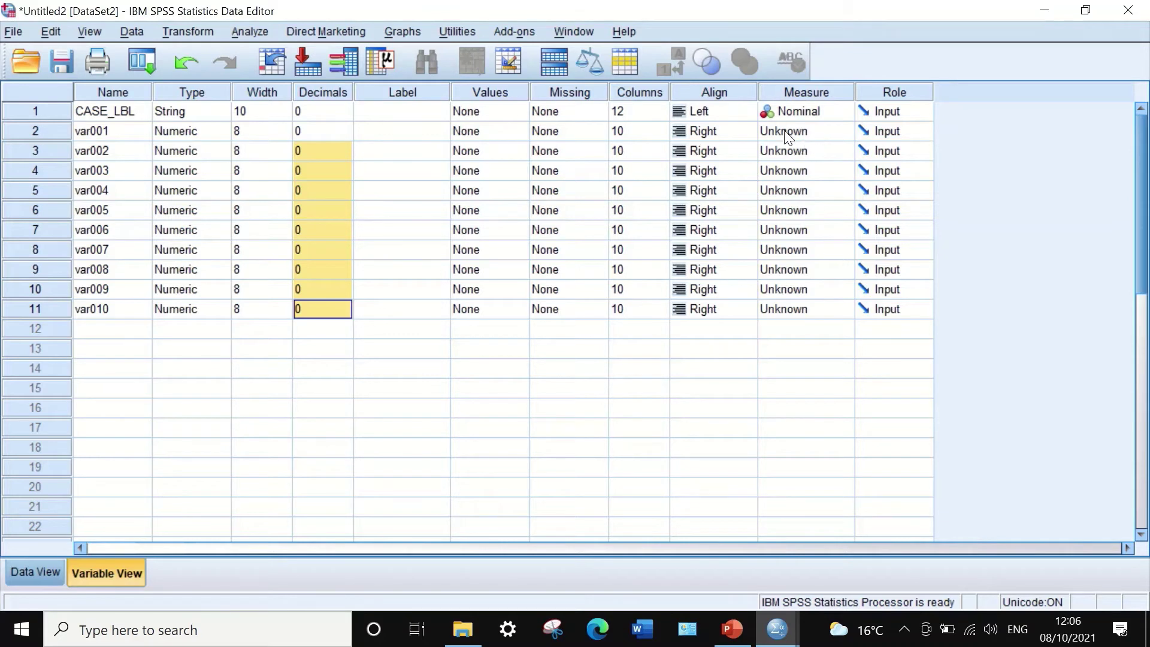
Step: Set the measurement level of var001 through var010 to Scale
{"action": "left_click", "coordinate": [842, 131]}
{"action": "left_click", "coordinate": [839, 135]}
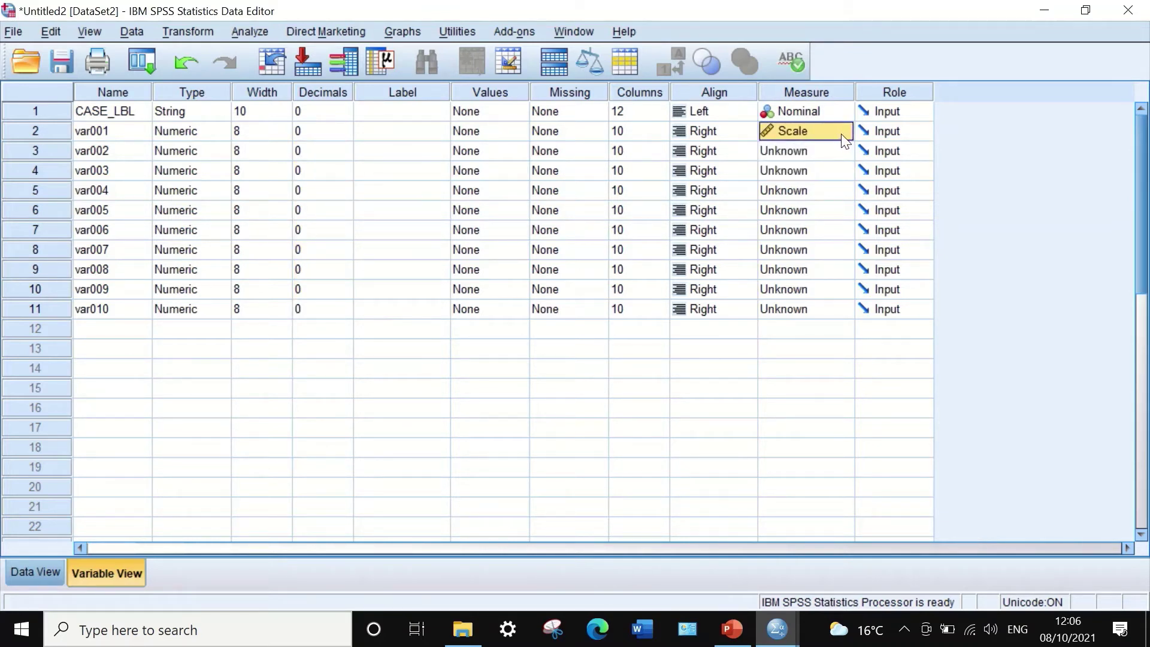
{"action": "left_click", "coordinate": [814, 148]}
{"action": "key", "text": "ctrl+v"}
{"action": "left_click", "coordinate": [801, 174]}
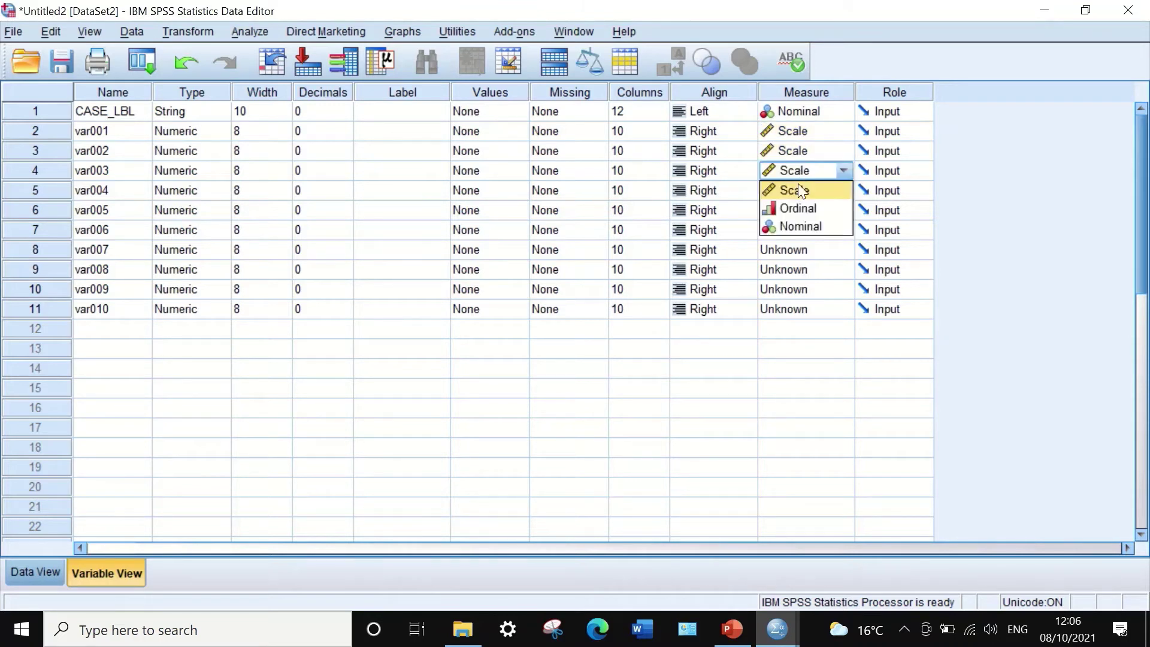
{"action": "left_click", "coordinate": [790, 192]}
{"action": "left_click", "coordinate": [788, 193]}
{"action": "left_click", "coordinate": [792, 210]}
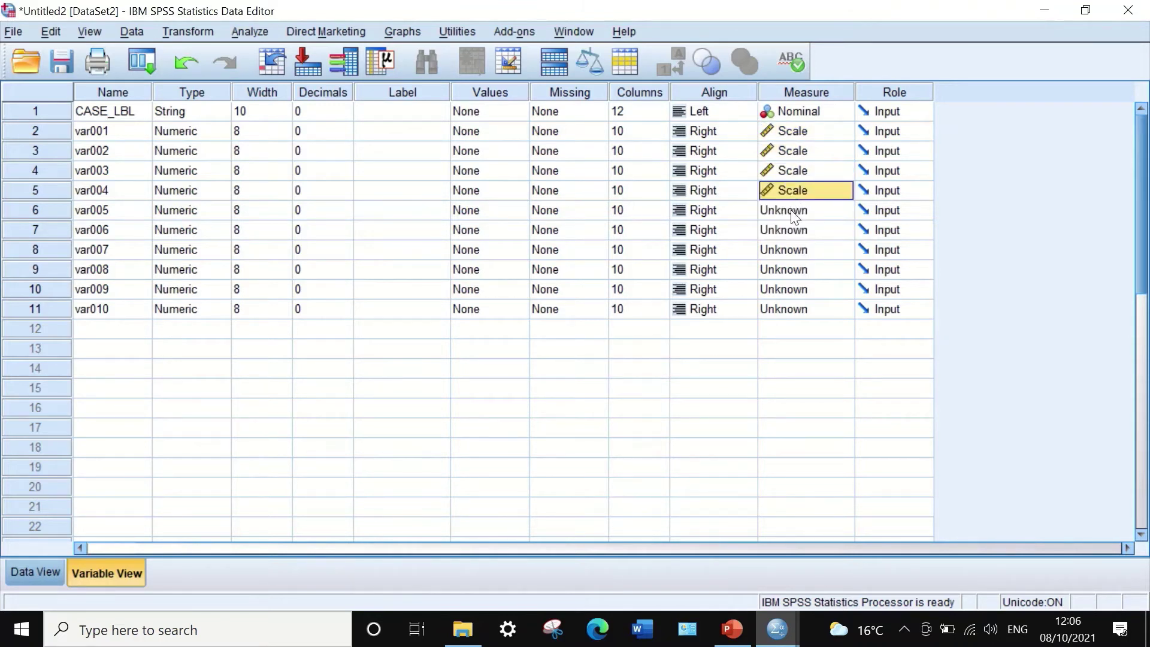
{"action": "left_click", "coordinate": [785, 211]}
{"action": "left_click", "coordinate": [784, 250]}
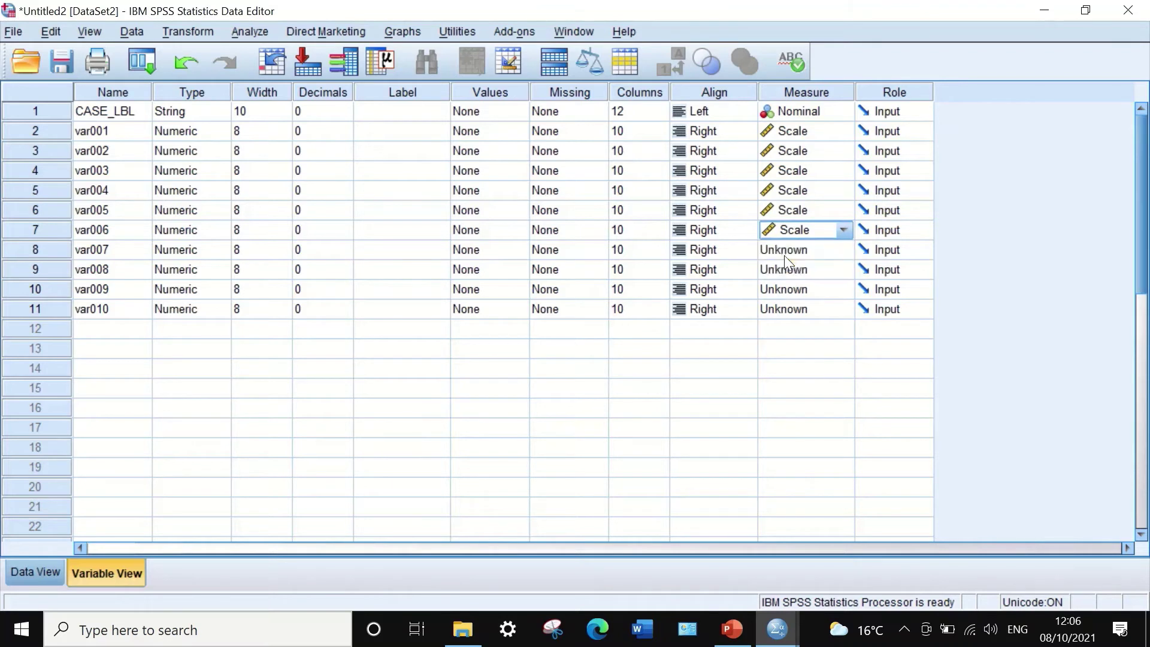
{"action": "left_click", "coordinate": [785, 256]}
{"action": "left_click", "coordinate": [785, 268]}
{"action": "left_click", "coordinate": [790, 272]}
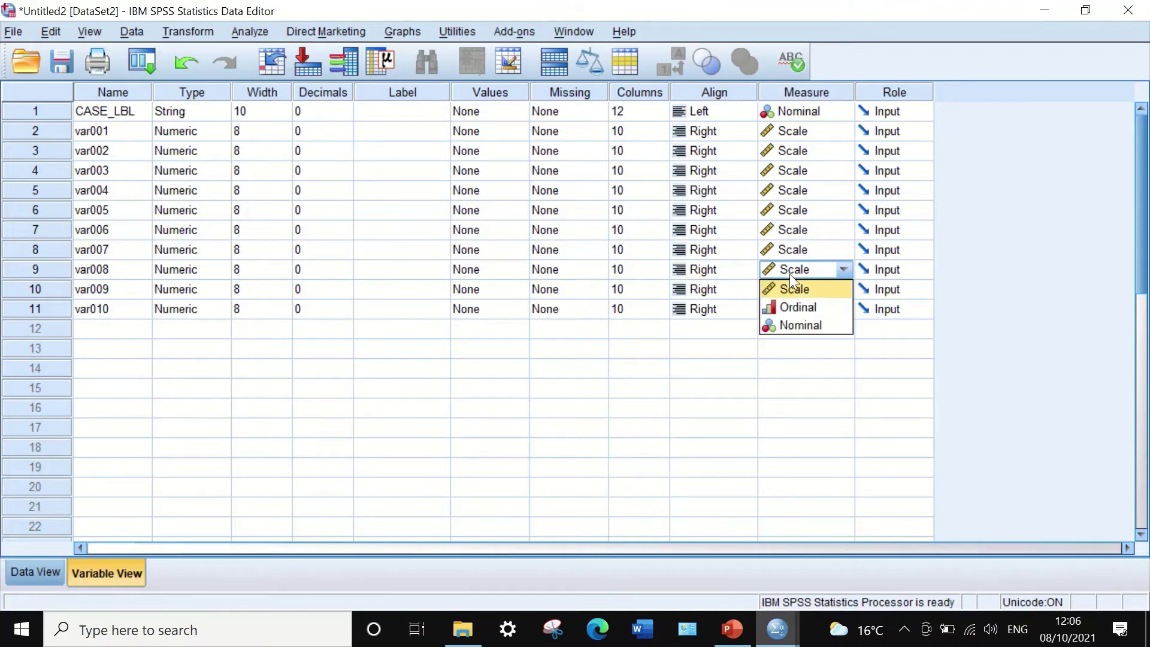
{"action": "left_click", "coordinate": [792, 287]}
{"action": "left_click", "coordinate": [792, 291]}
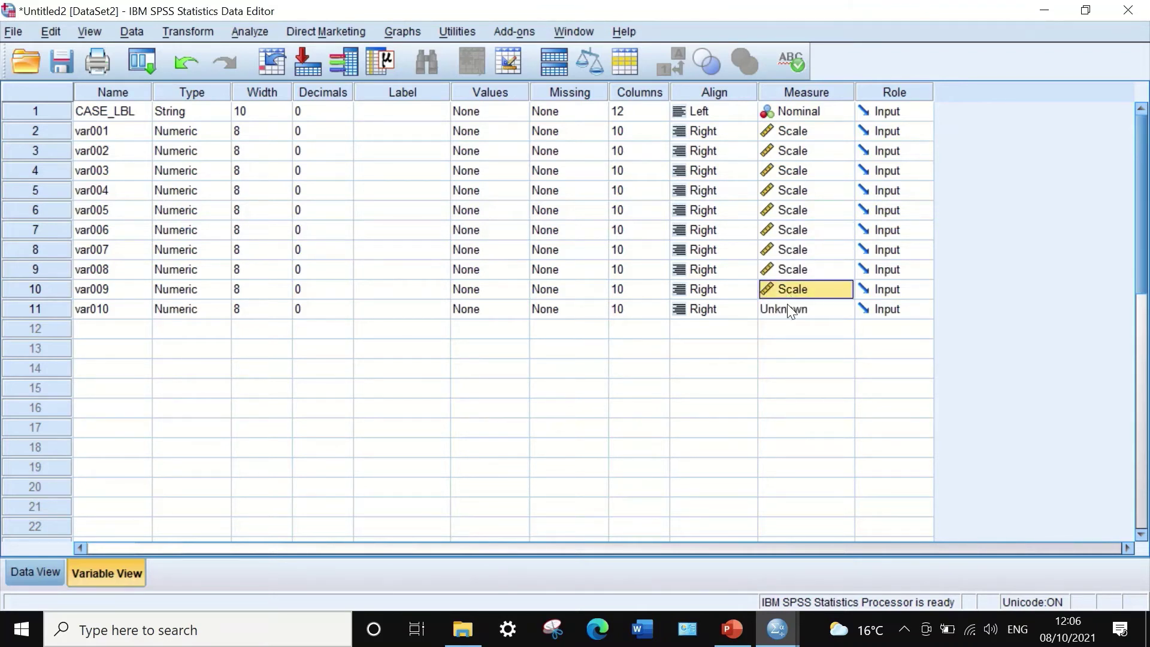
{"action": "left_click", "coordinate": [786, 307]}
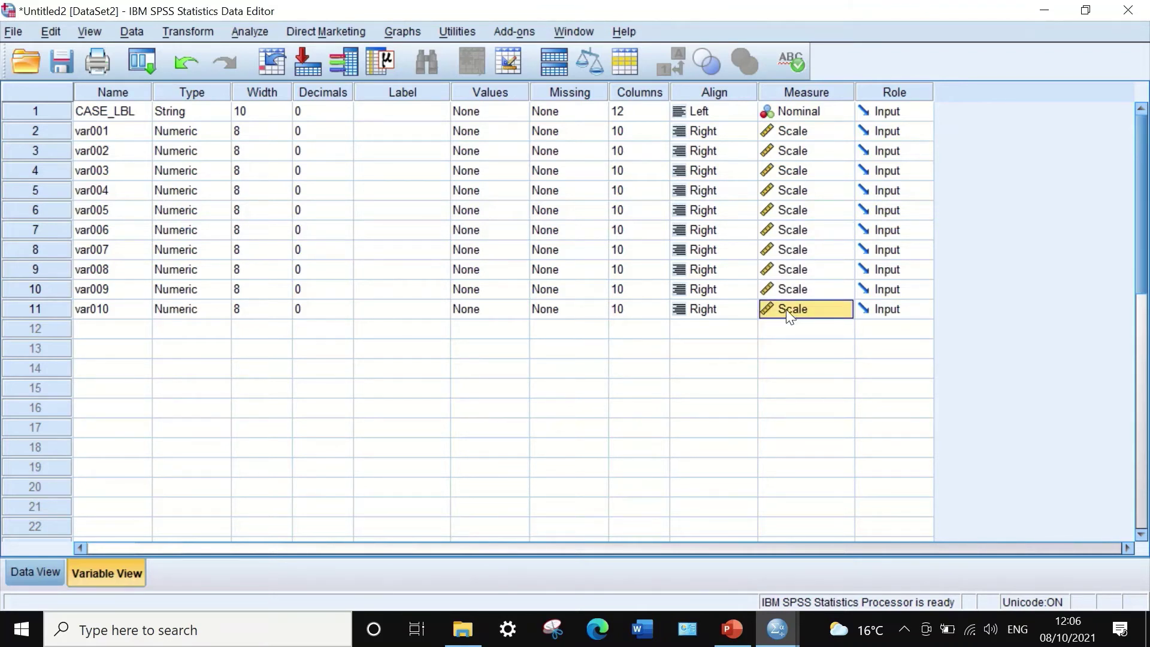
Step: Set the alignment of CASE_LBL and var001 to Center
{"action": "left_click", "coordinate": [719, 112]}
{"action": "left_click", "coordinate": [701, 150]}
{"action": "left_click", "coordinate": [729, 112]}
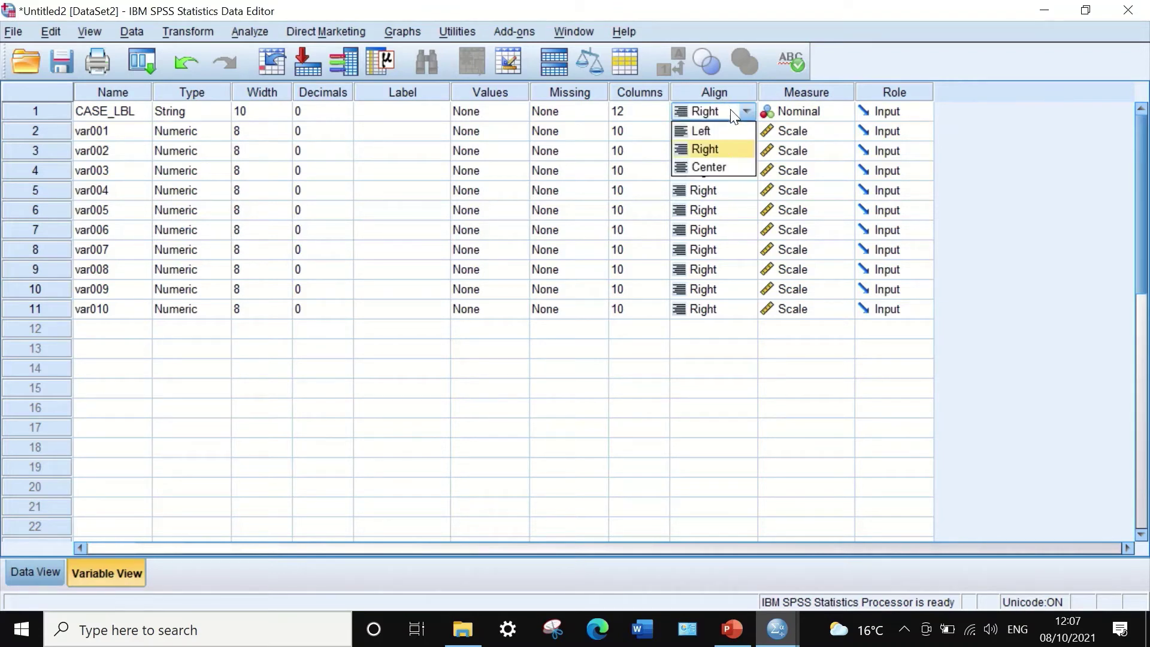
{"action": "left_click", "coordinate": [719, 167]}
{"action": "left_click", "coordinate": [722, 132]}
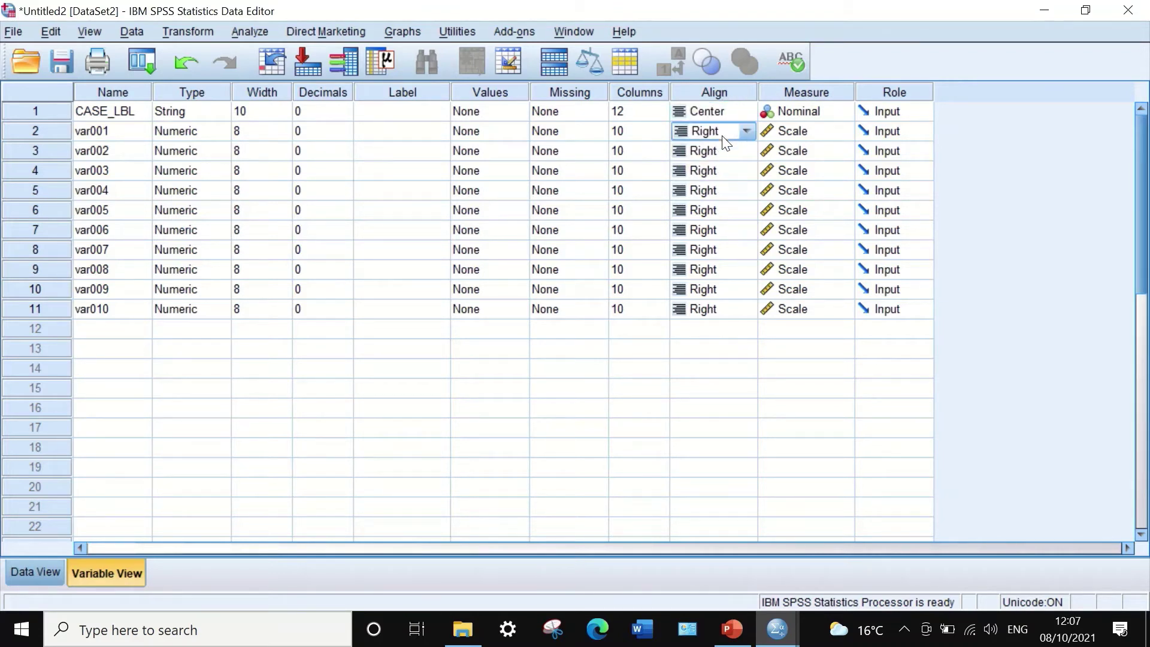
{"action": "left_click", "coordinate": [727, 136]}
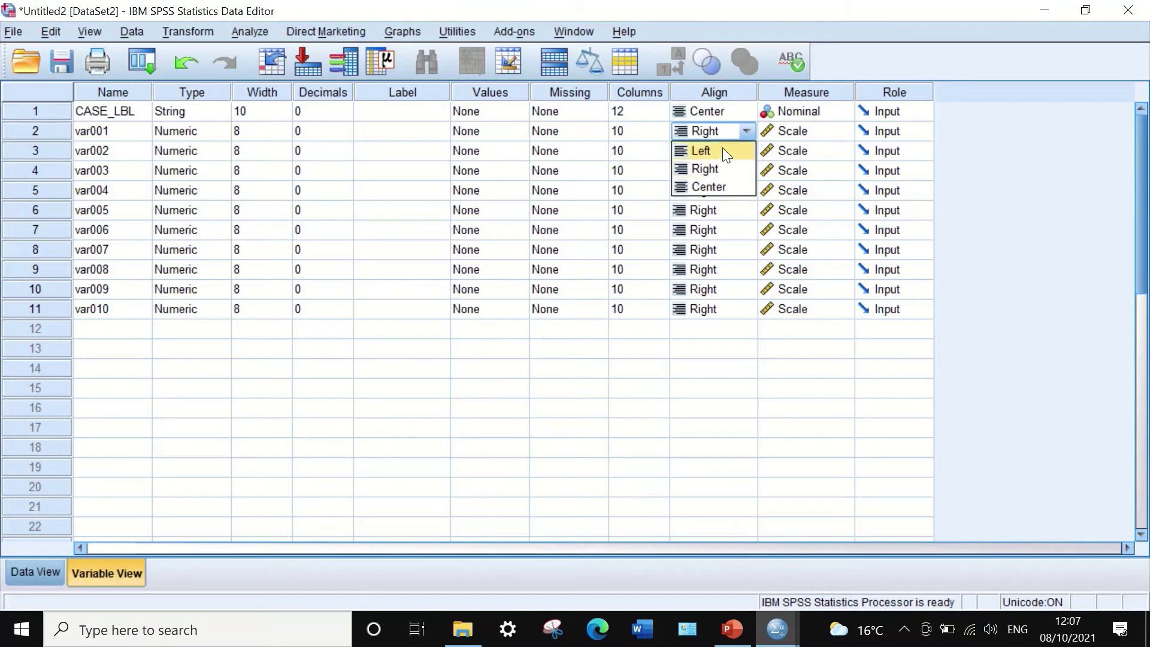
{"action": "left_click", "coordinate": [712, 186]}
Step: Copy the Center alignment of CASE_LBL to var002 through var010
{"action": "left_click", "coordinate": [731, 109]}
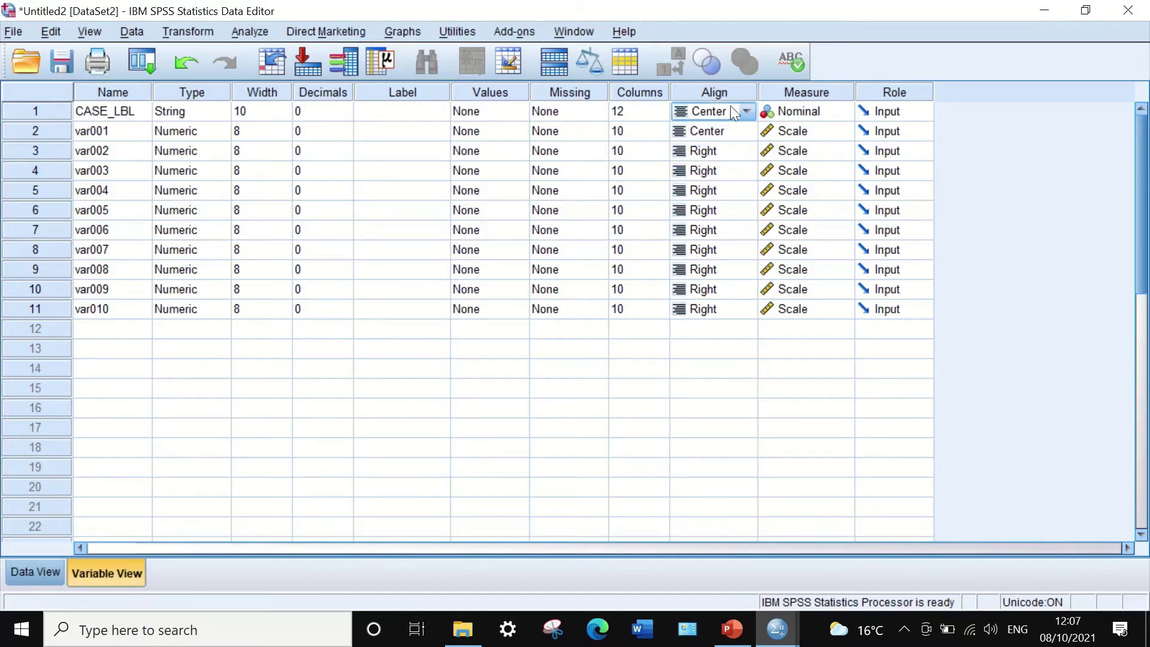
{"action": "left_click", "coordinate": [731, 108]}
{"action": "left_click", "coordinate": [703, 195]}
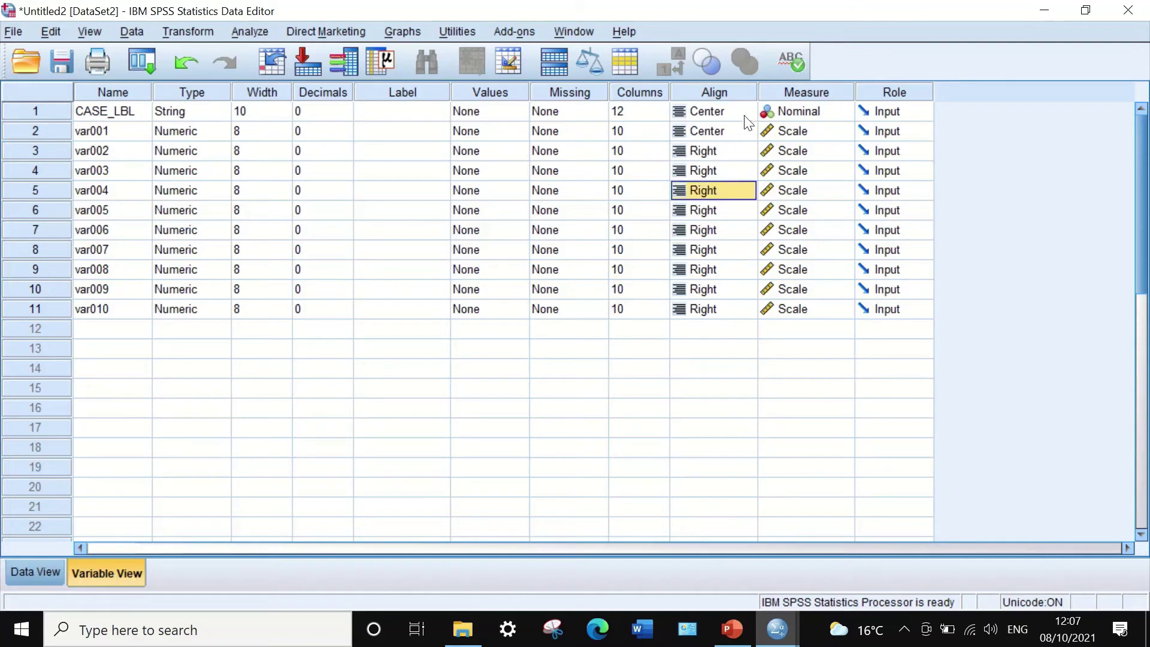
{"action": "left_click", "coordinate": [743, 114]}
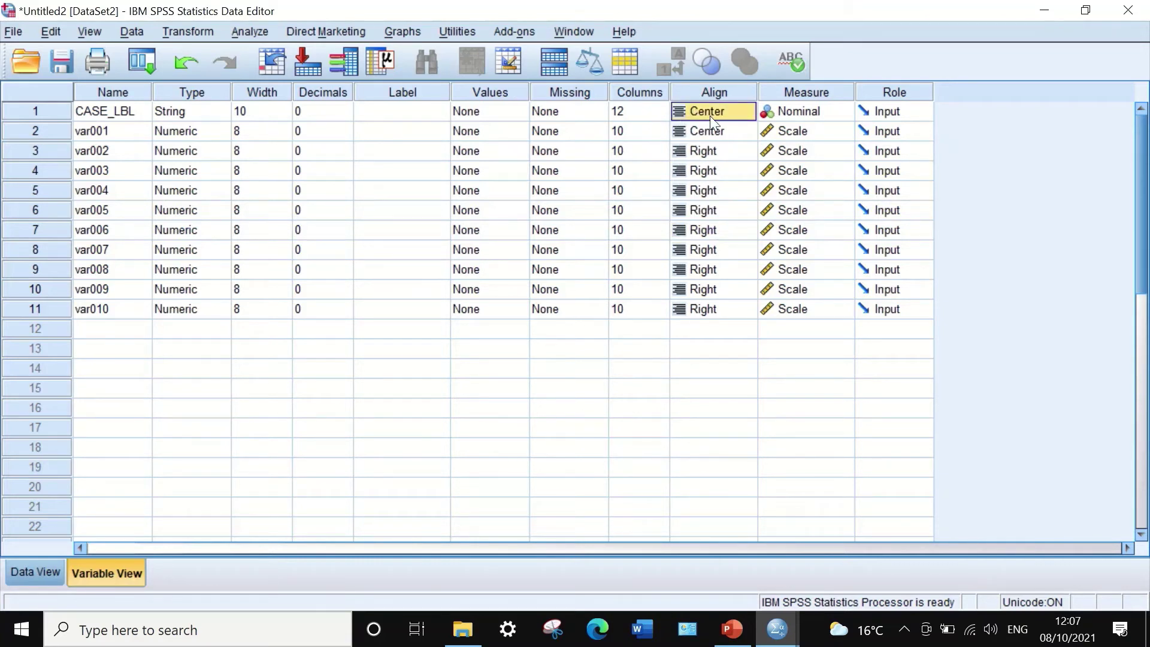
{"action": "left_click_drag", "start_coordinate": [719, 150], "coordinate": [719, 308]}
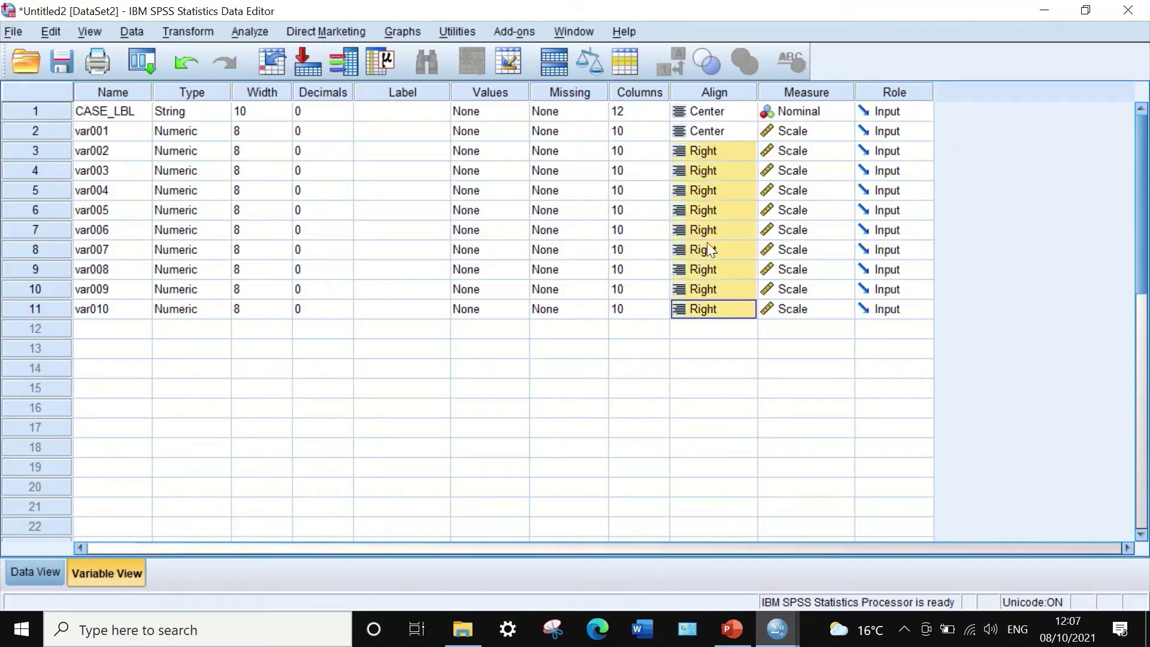
{"action": "right_click", "coordinate": [728, 192]}
{"action": "left_click", "coordinate": [753, 229]}
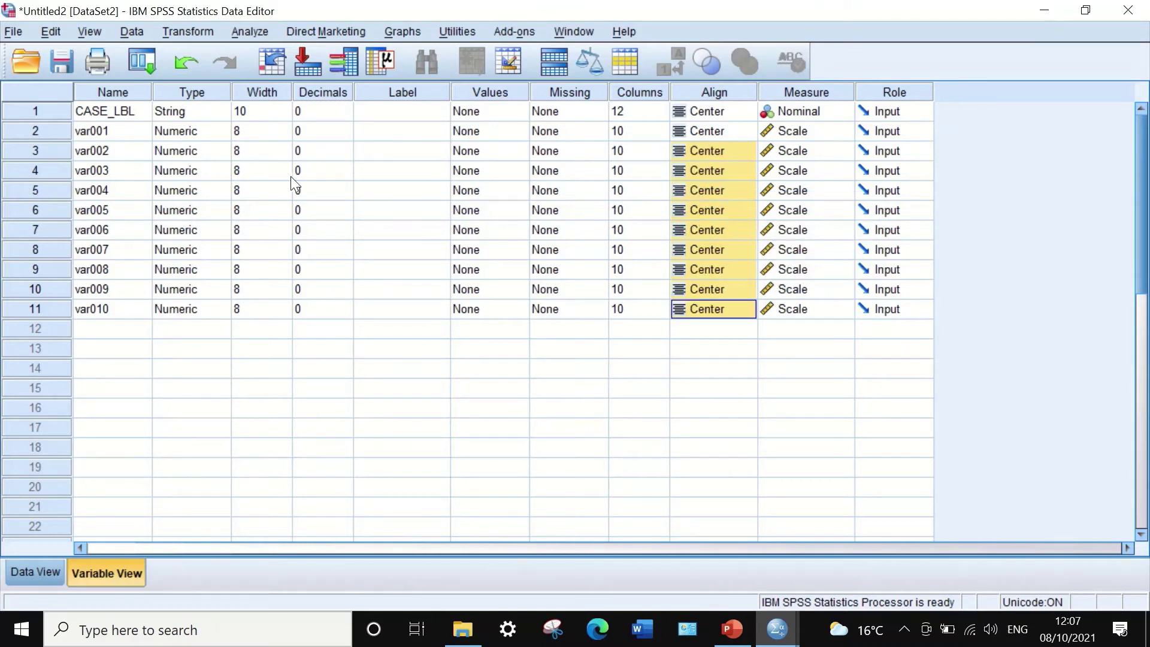
Step: Reduce the display column width of CASE_LBL to 4
{"action": "left_click", "coordinate": [662, 115]}
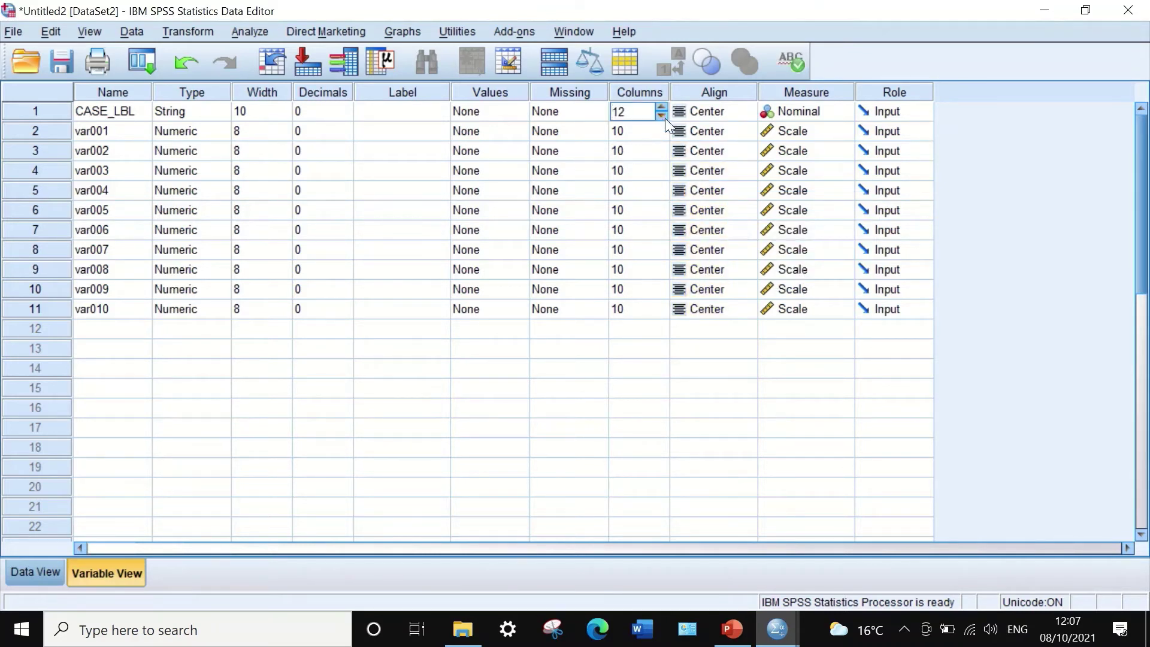
{"action": "left_click", "coordinate": [665, 115]}
{"action": "left_click", "coordinate": [665, 115]}
{"action": "left_click", "coordinate": [665, 115]}
{"action": "left_click", "coordinate": [665, 115]}
{"action": "left_click", "coordinate": [665, 115]}
{"action": "left_click", "coordinate": [665, 115]}
{"action": "left_click", "coordinate": [665, 115]}
{"action": "left_click", "coordinate": [665, 115]}
Step: Copy the display column width of 4 from CASE_LBL to var001 through var010
{"action": "left_click", "coordinate": [653, 135]}
{"action": "left_click", "coordinate": [662, 136]}
{"action": "left_click", "coordinate": [623, 111]}
{"action": "left_click_drag", "start_coordinate": [635, 130], "coordinate": [633, 309]}
{"action": "right_click", "coordinate": [641, 139]}
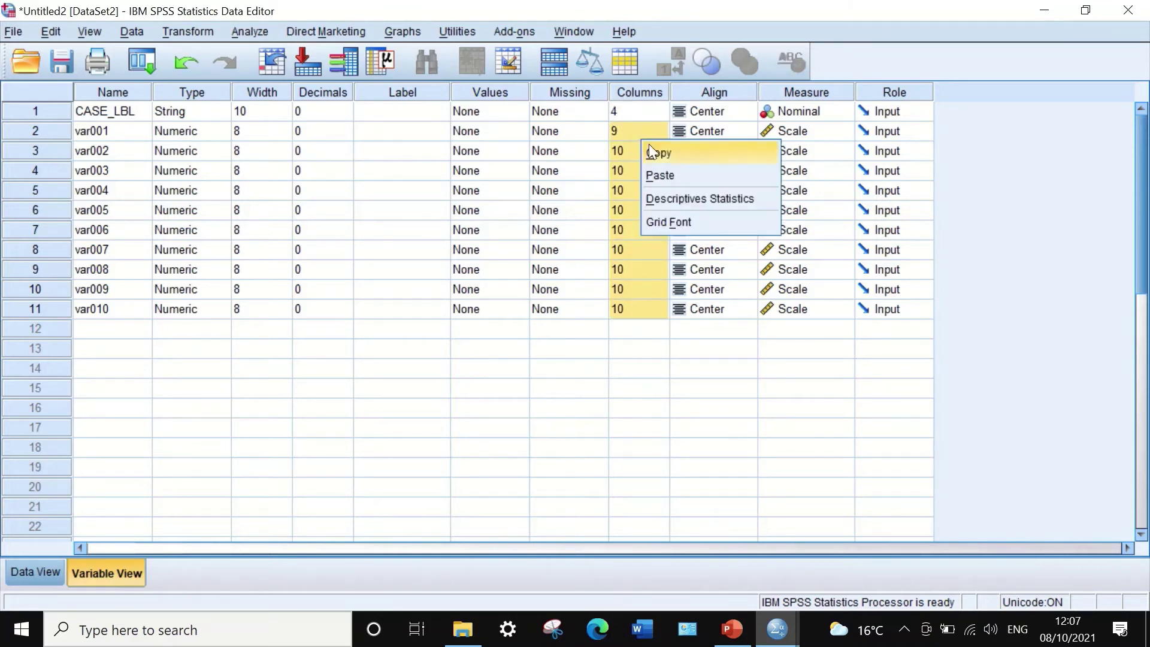
{"action": "left_click", "coordinate": [660, 175]}
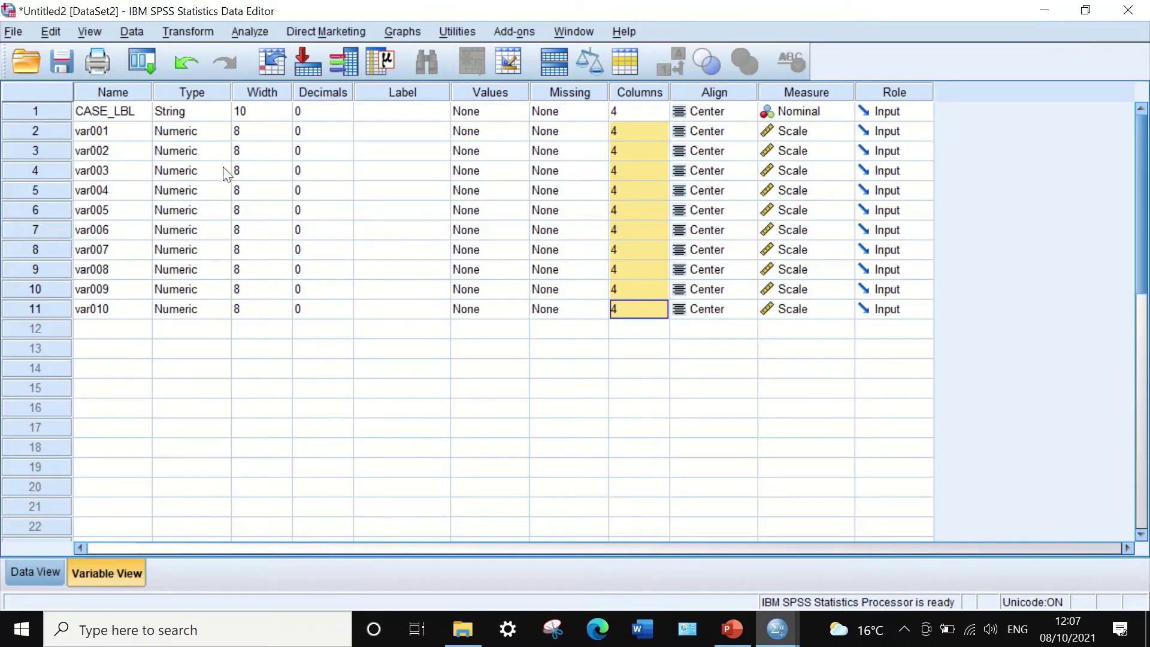
Step: Replace "var0" with "S" in all the names of var001 through var010
{"action": "left_click", "coordinate": [114, 131]}
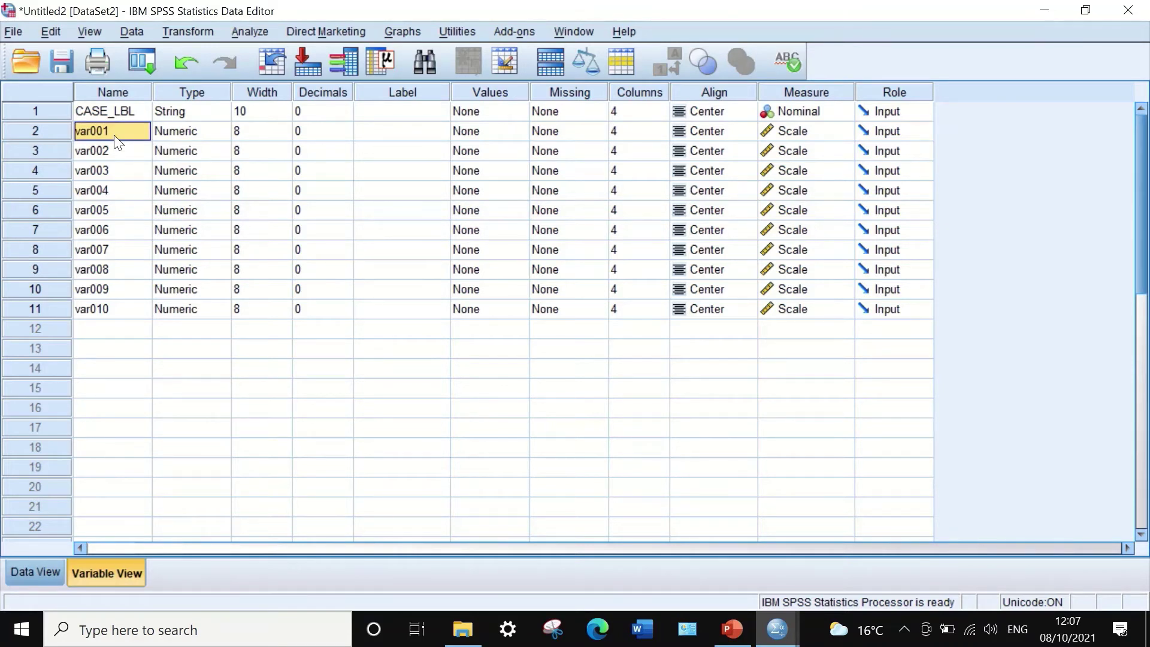
{"action": "key", "text": "ctrl+f"}
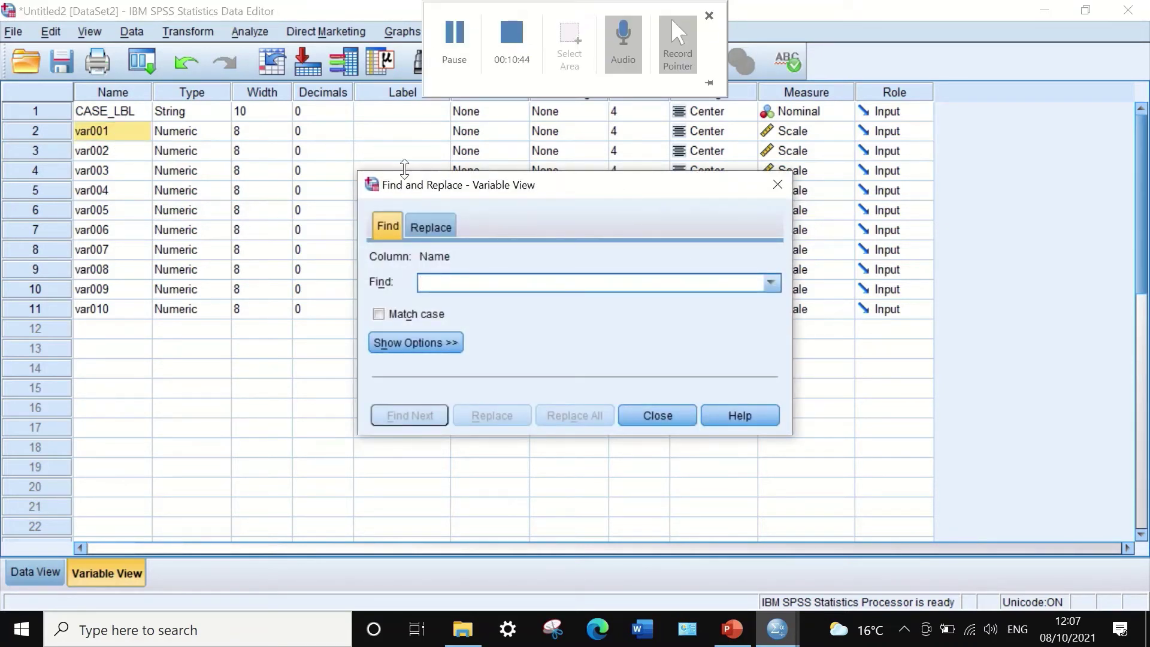
{"action": "left_click", "coordinate": [430, 227]}
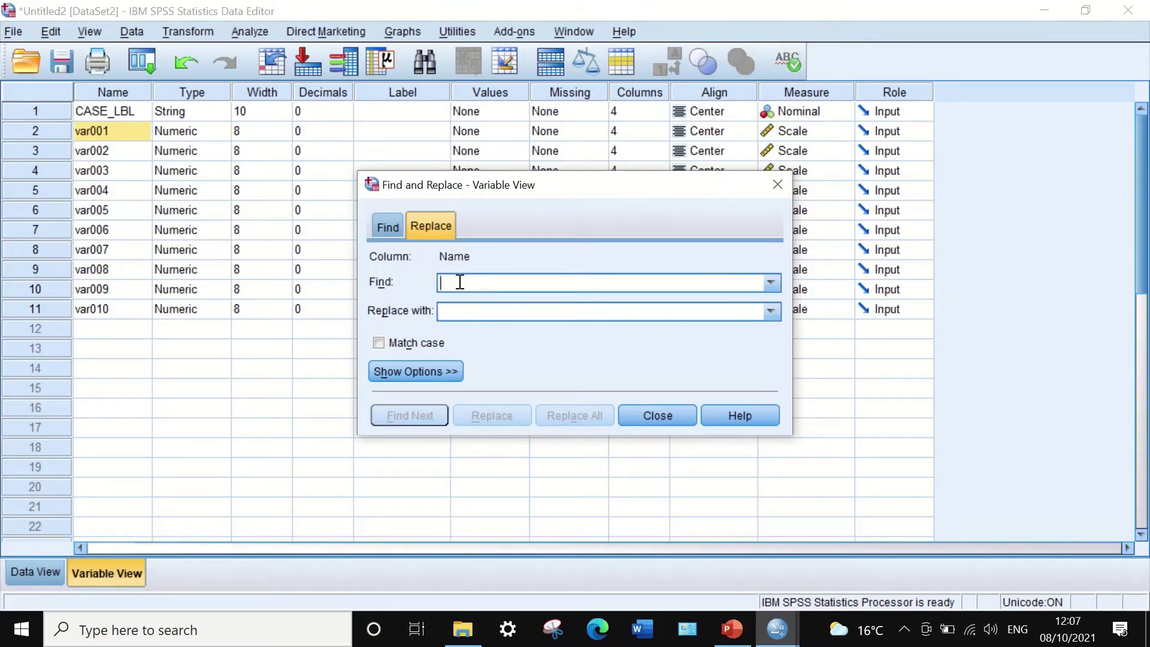
{"action": "type", "text": "va"}
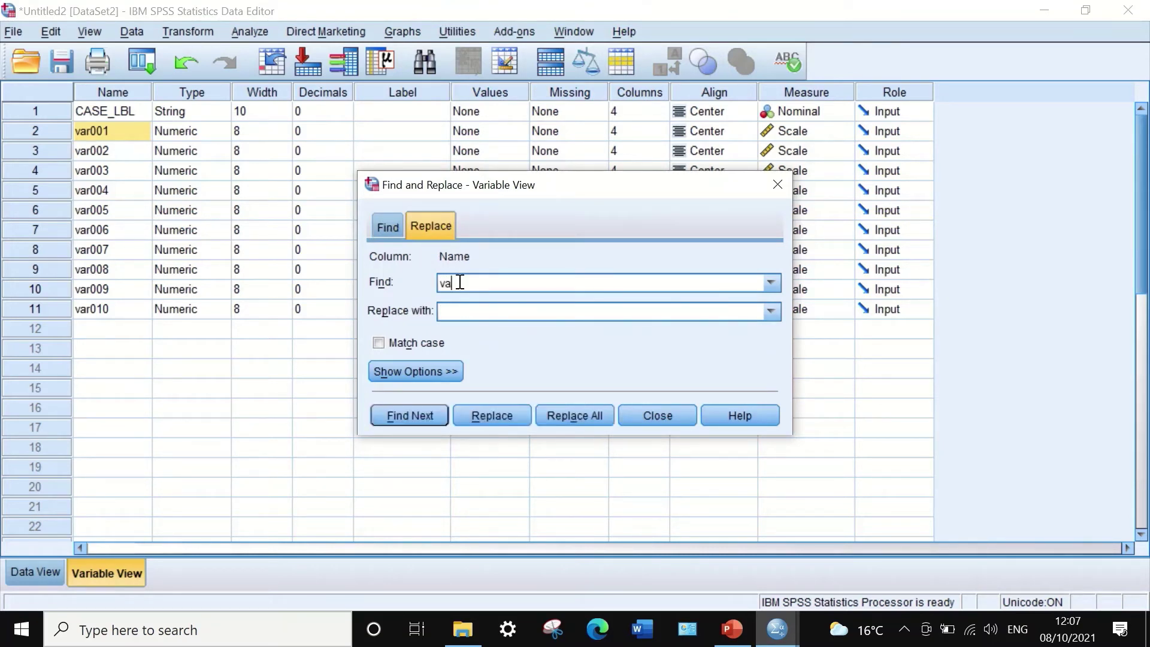
{"action": "type", "text": "r0"}
{"action": "left_click", "coordinate": [525, 312]}
{"action": "type", "text": "S"}
{"action": "left_click_drag", "start_coordinate": [129, 298], "coordinate": [92, 152]}
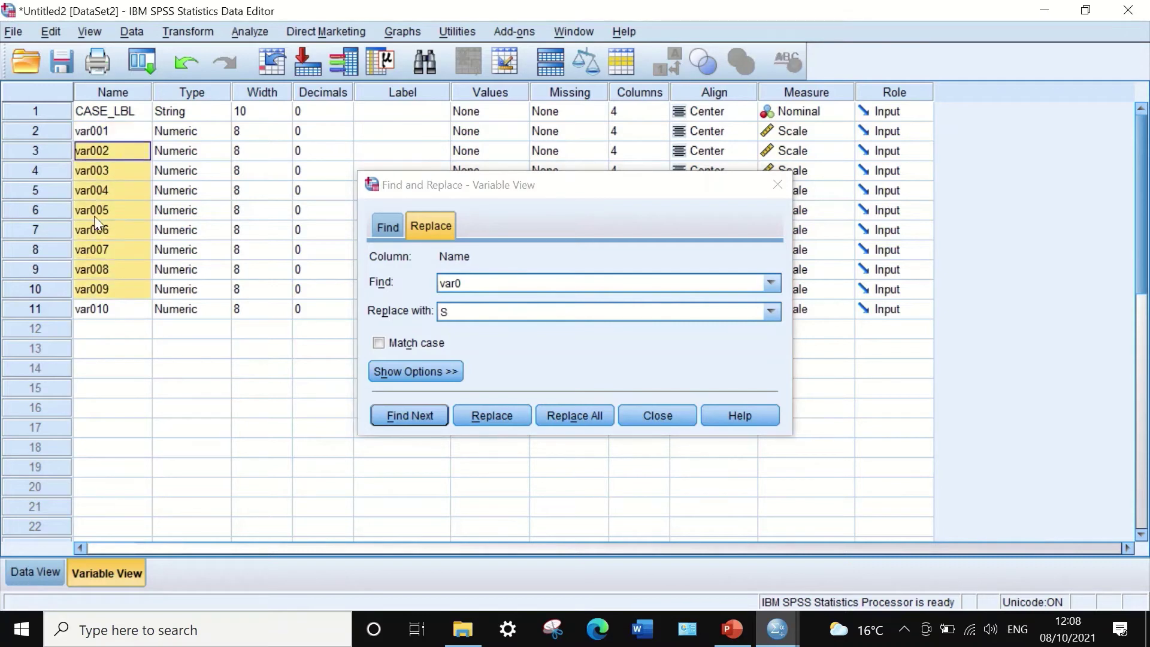
{"action": "left_click_drag", "start_coordinate": [104, 311], "coordinate": [95, 131]}
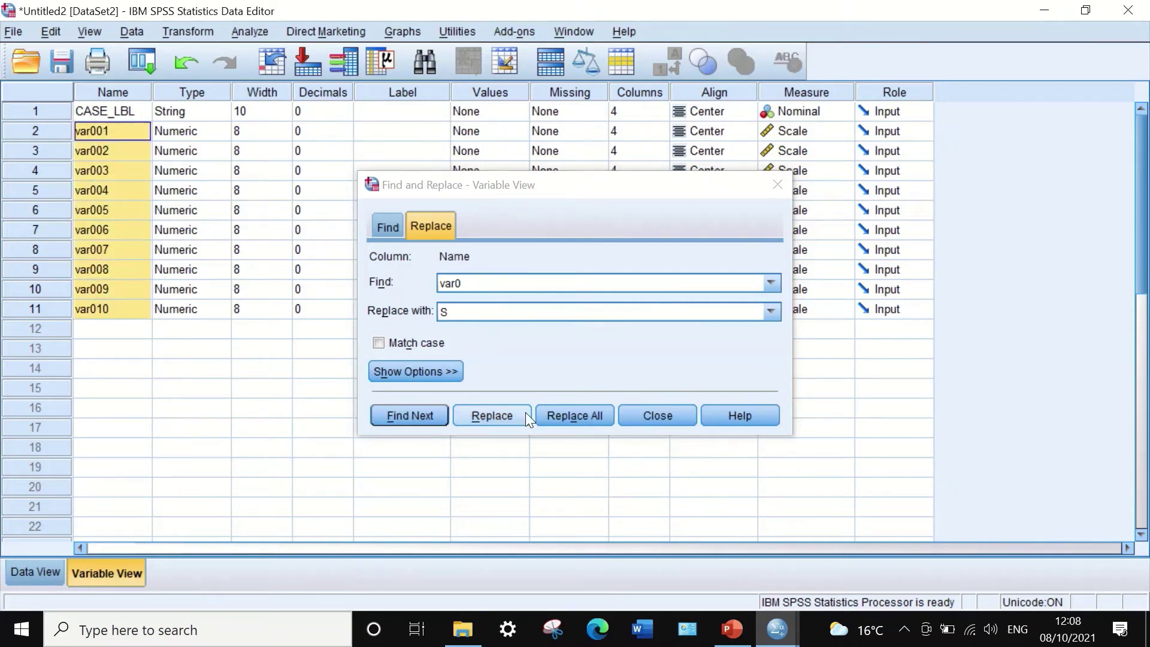
{"action": "left_click", "coordinate": [563, 418]}
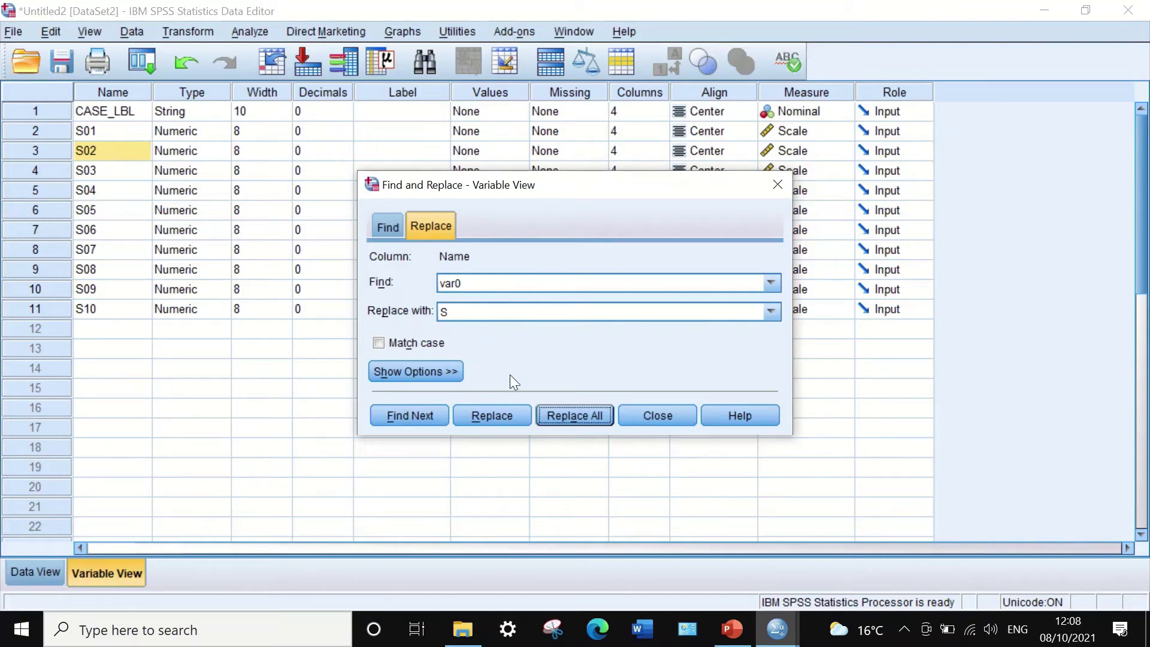
{"action": "left_click", "coordinate": [659, 415]}
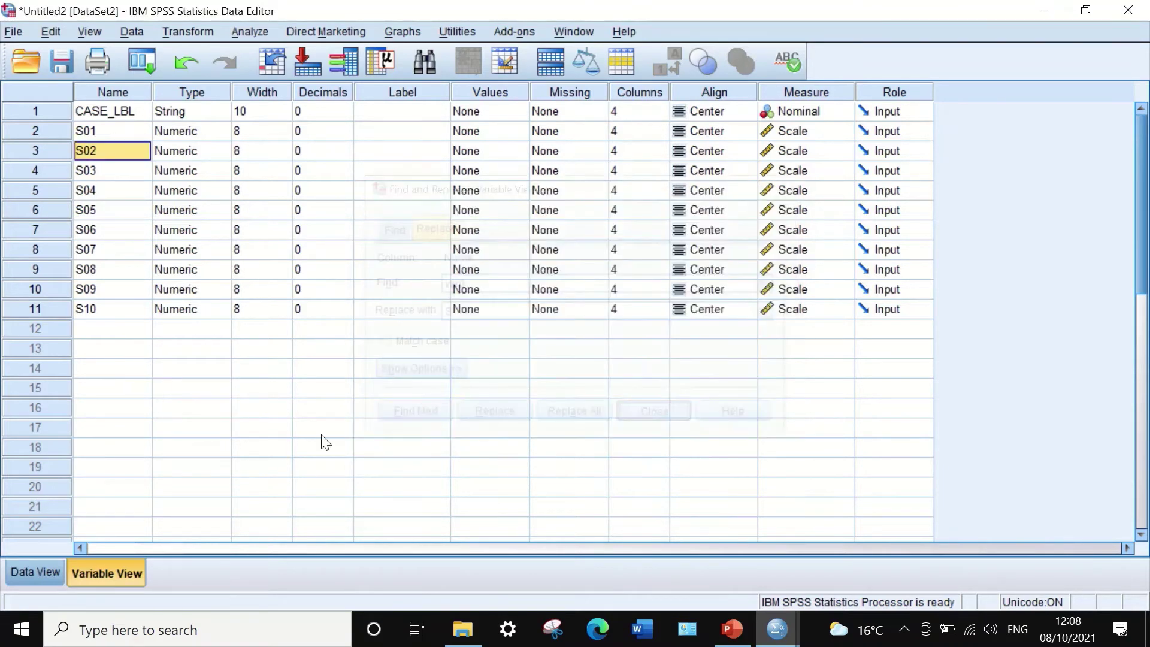
Step: Start computing a new variable from the transposed data with the target name VarQ
{"action": "left_click", "coordinate": [50, 570]}
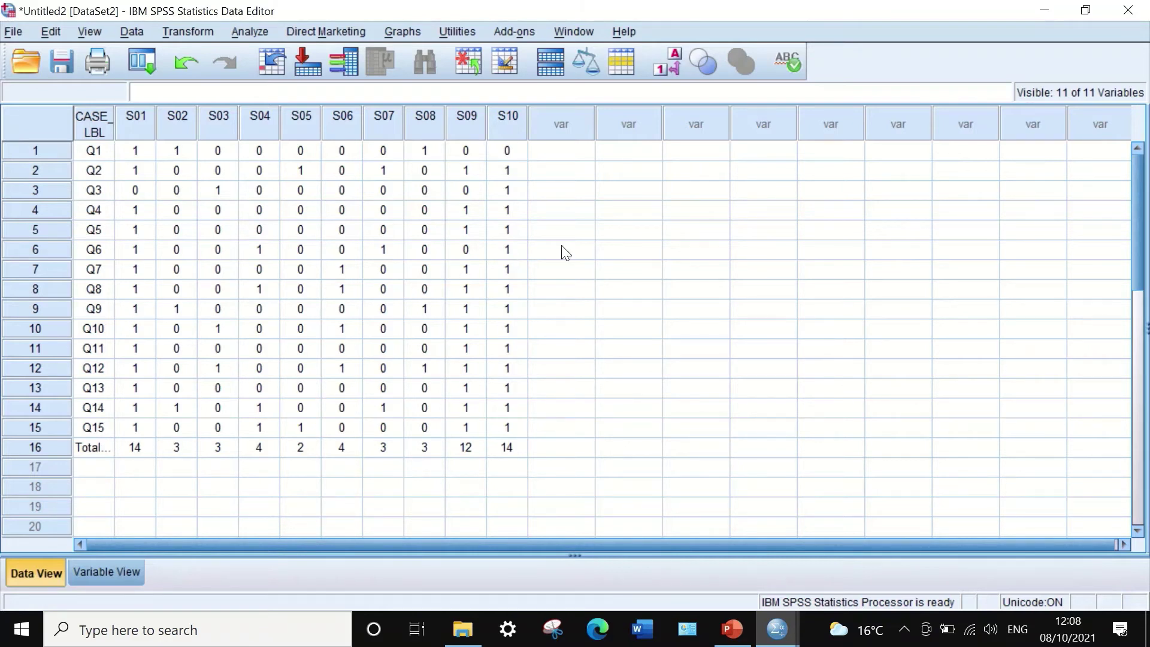
{"action": "left_click", "coordinate": [197, 35]}
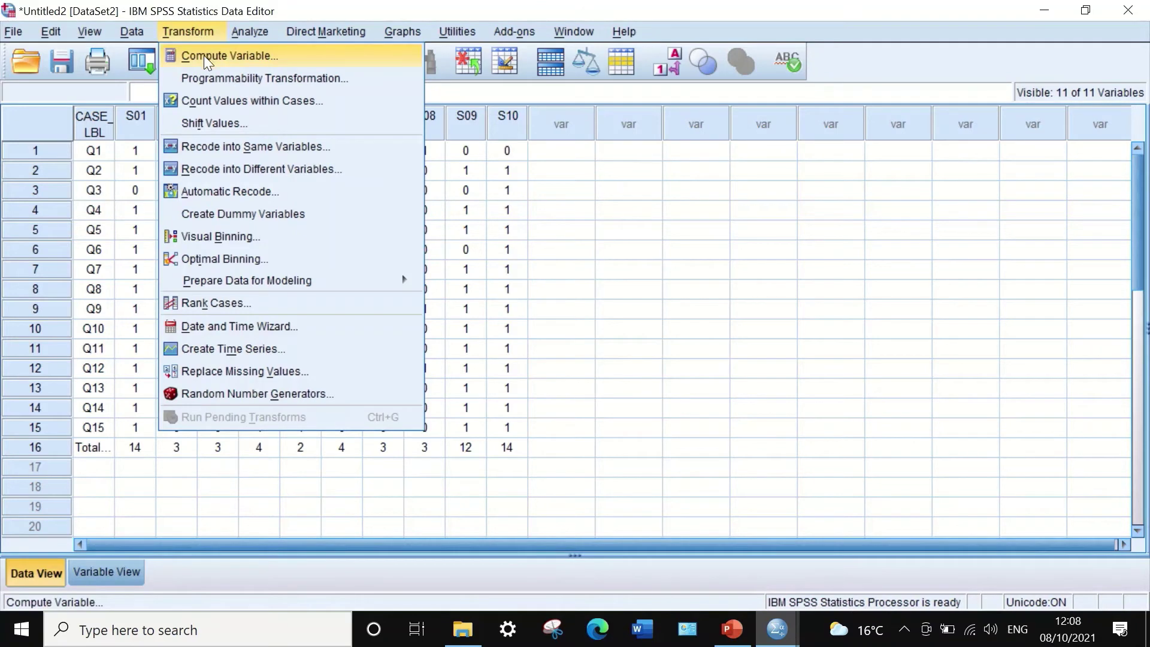
{"action": "left_click", "coordinate": [204, 54]}
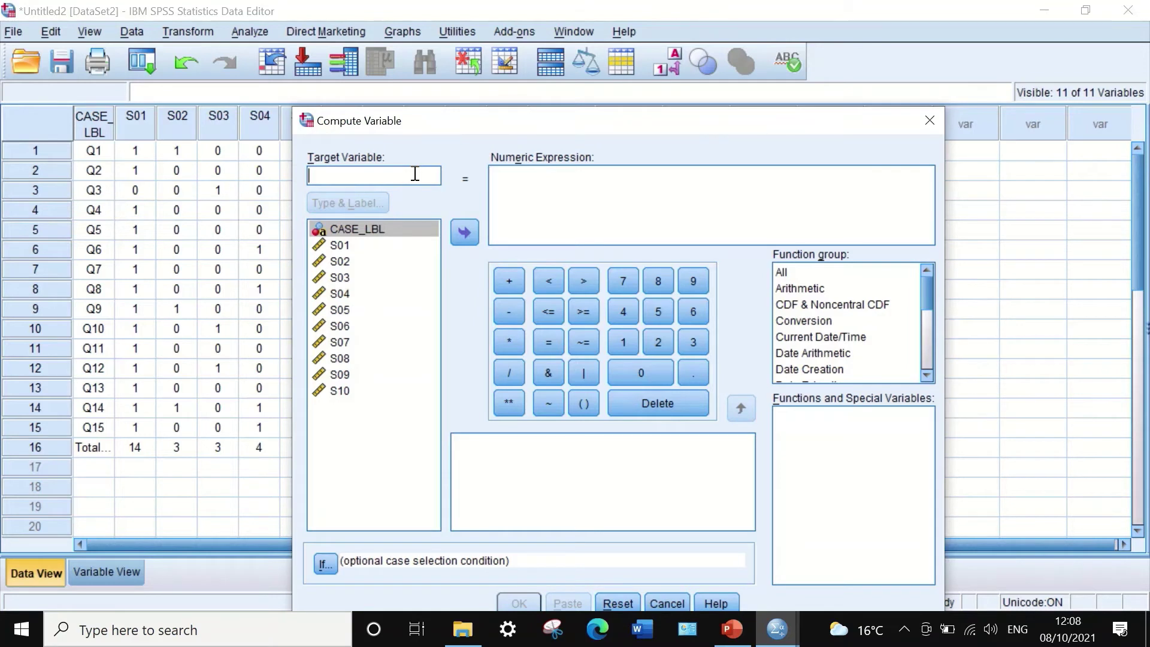
{"action": "type", "text": "Var"}
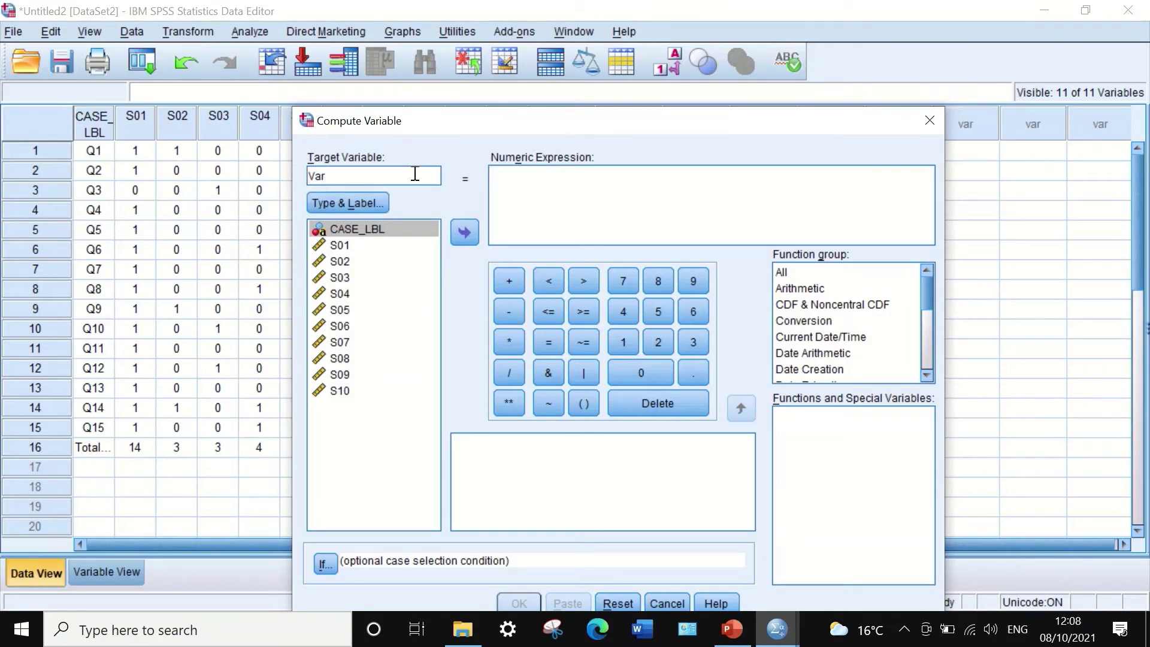
{"action": "type", "text": "Q"}
Step: Insert the Variance function from the Statistical function group into VarQ's numeric expression
{"action": "left_click", "coordinate": [790, 277]}
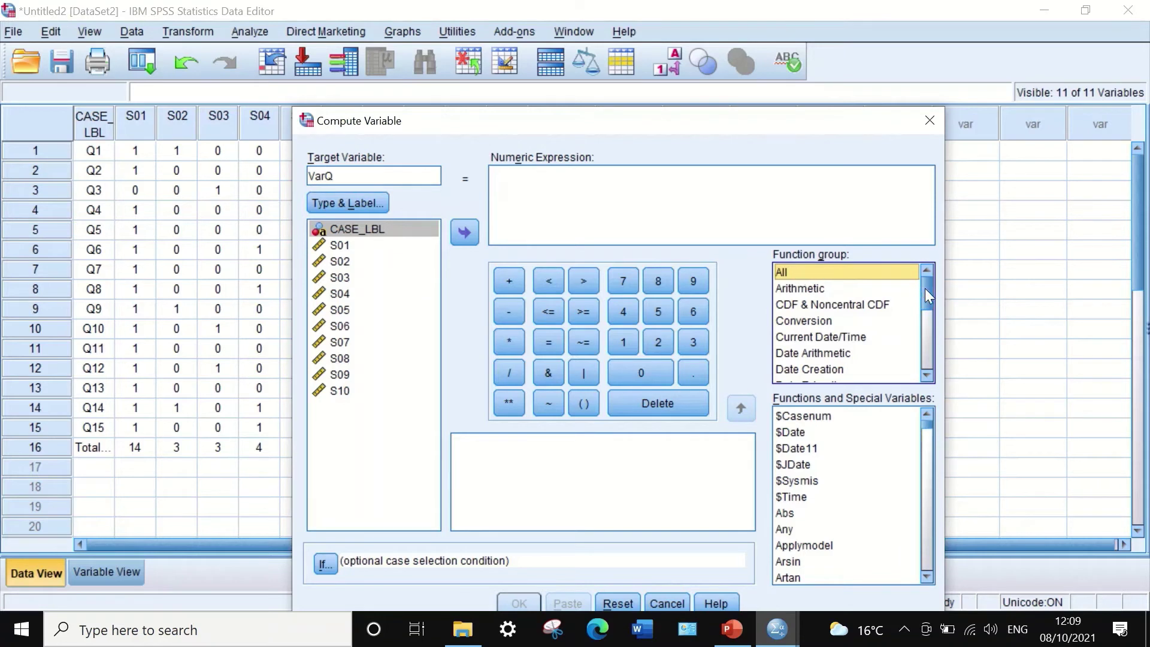
{"action": "left_click_drag", "start_coordinate": [925, 289], "coordinate": [926, 356]}
{"action": "left_click", "coordinate": [799, 321]}
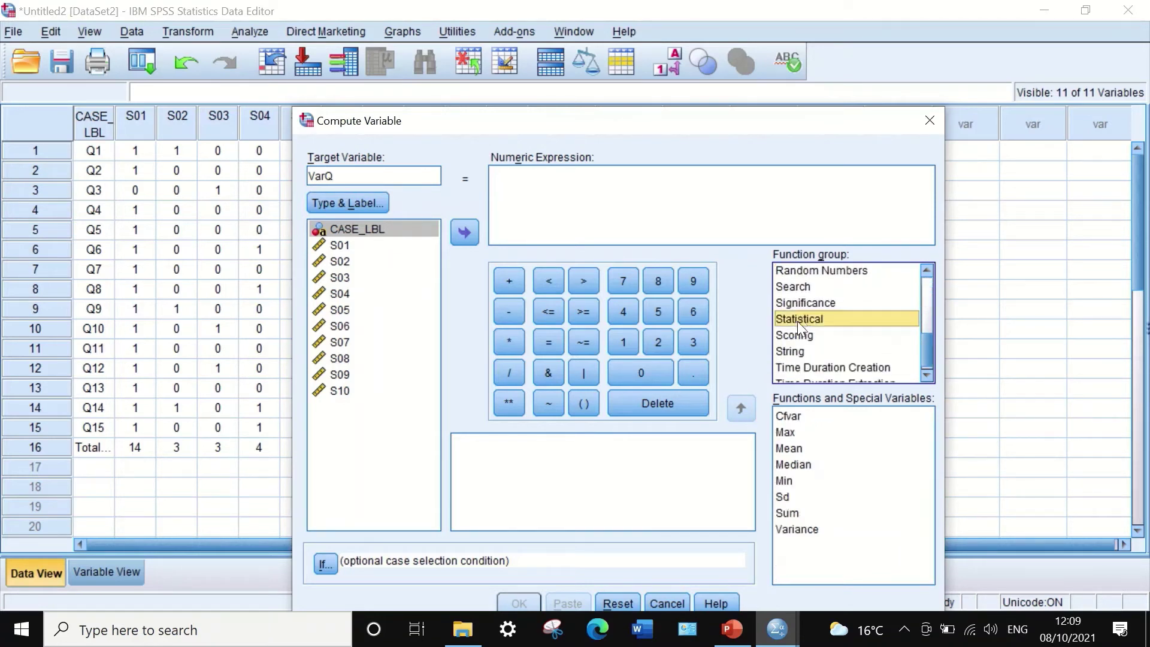
{"action": "left_click", "coordinate": [805, 531]}
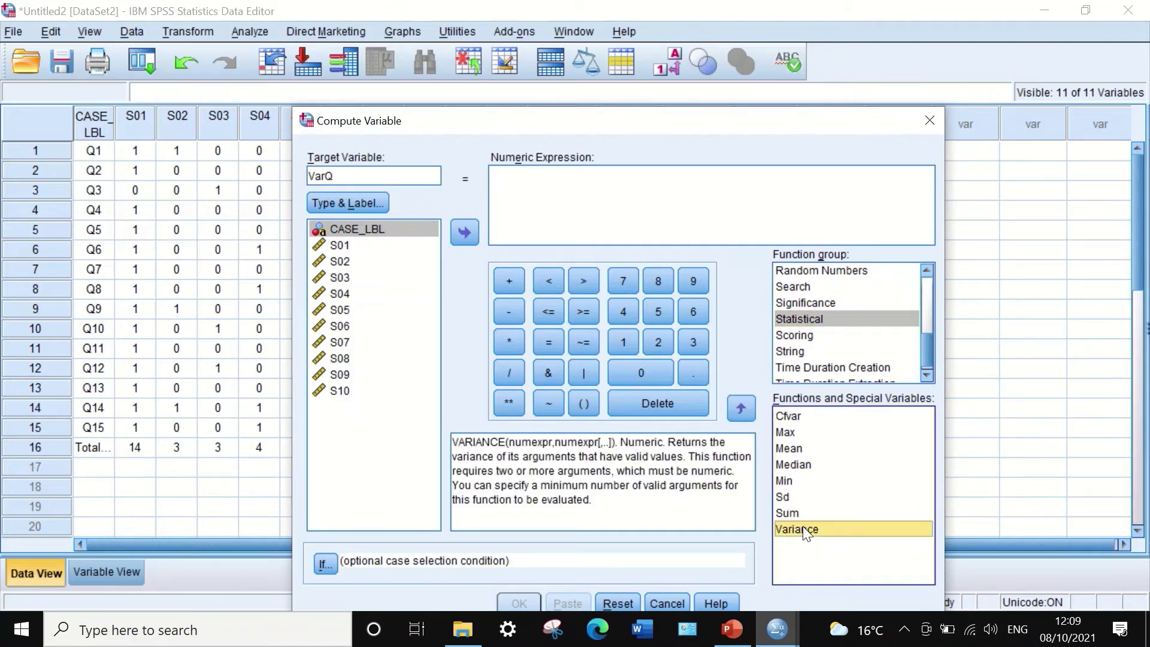
{"action": "left_click_drag", "start_coordinate": [806, 530], "coordinate": [509, 181]}
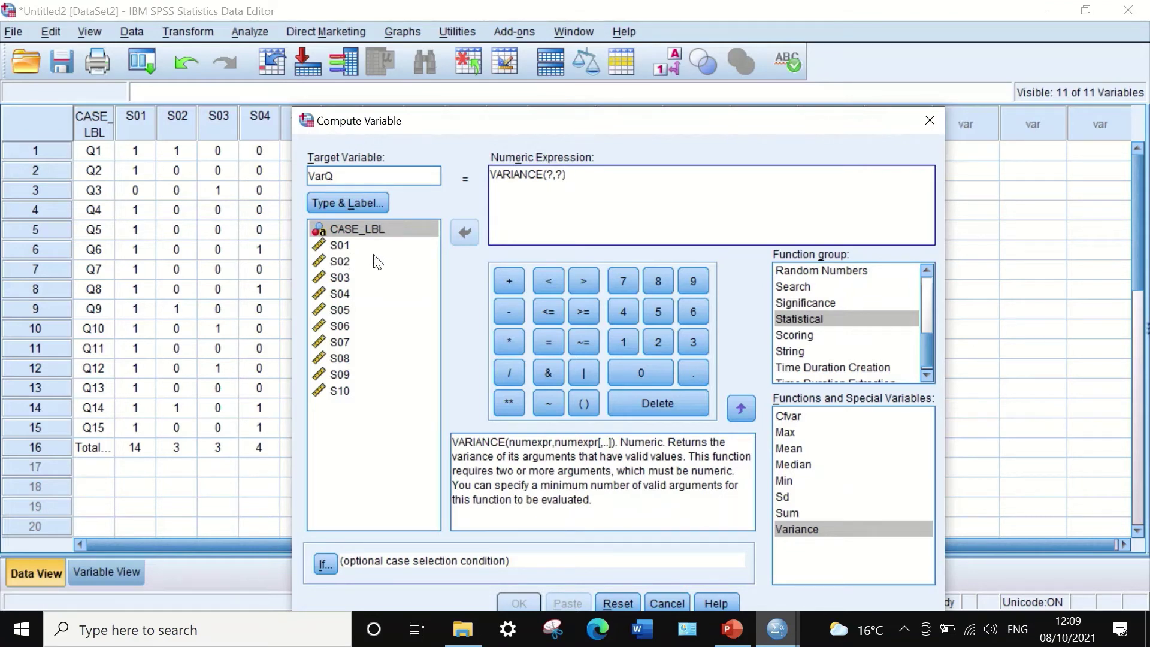
Step: Replace the two placeholder arguments of the VARIANCE function with S01 and S02
{"action": "left_click", "coordinate": [333, 247]}
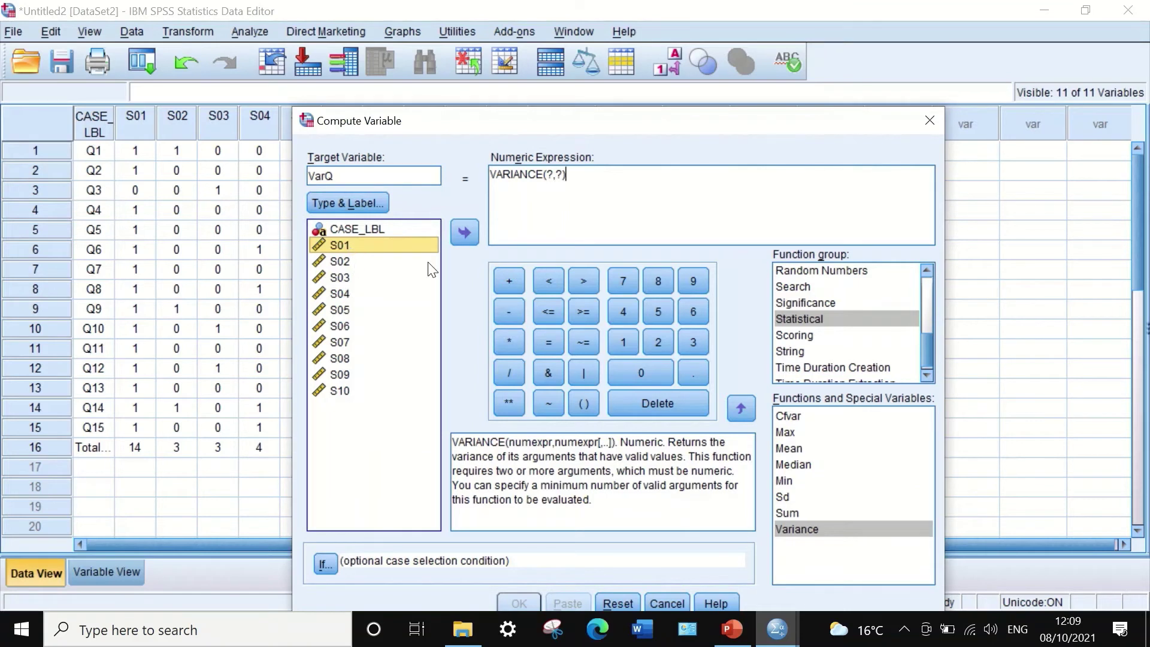
{"action": "double_click", "coordinate": [548, 174]}
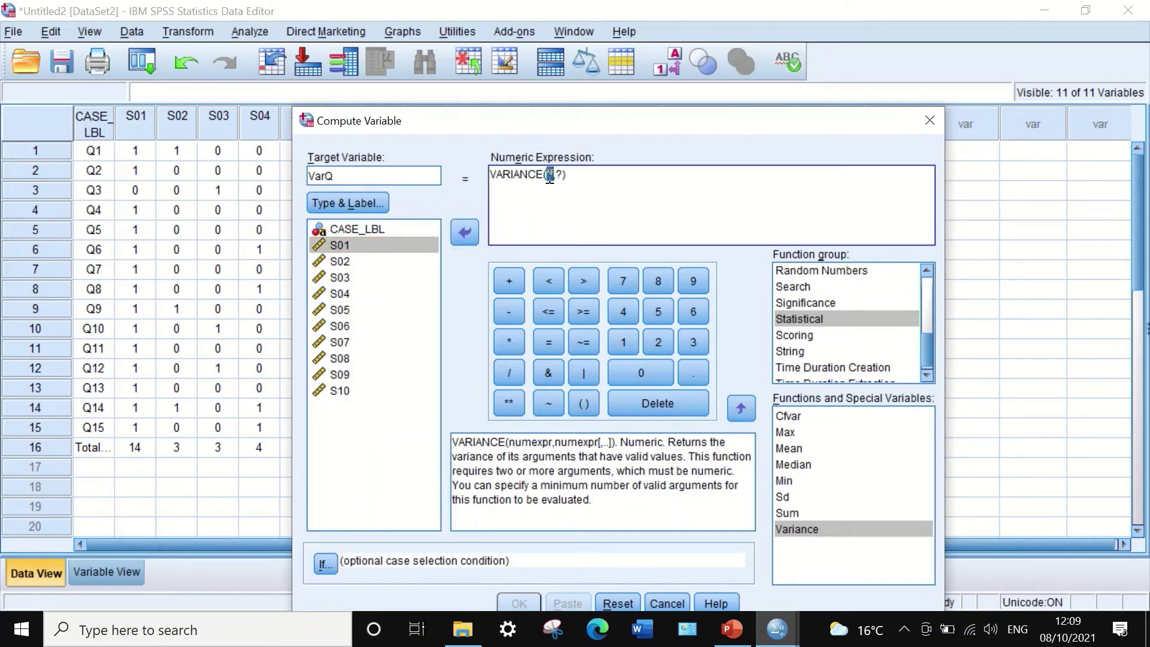
{"action": "key", "text": "Delete"}
{"action": "left_click", "coordinate": [361, 245]}
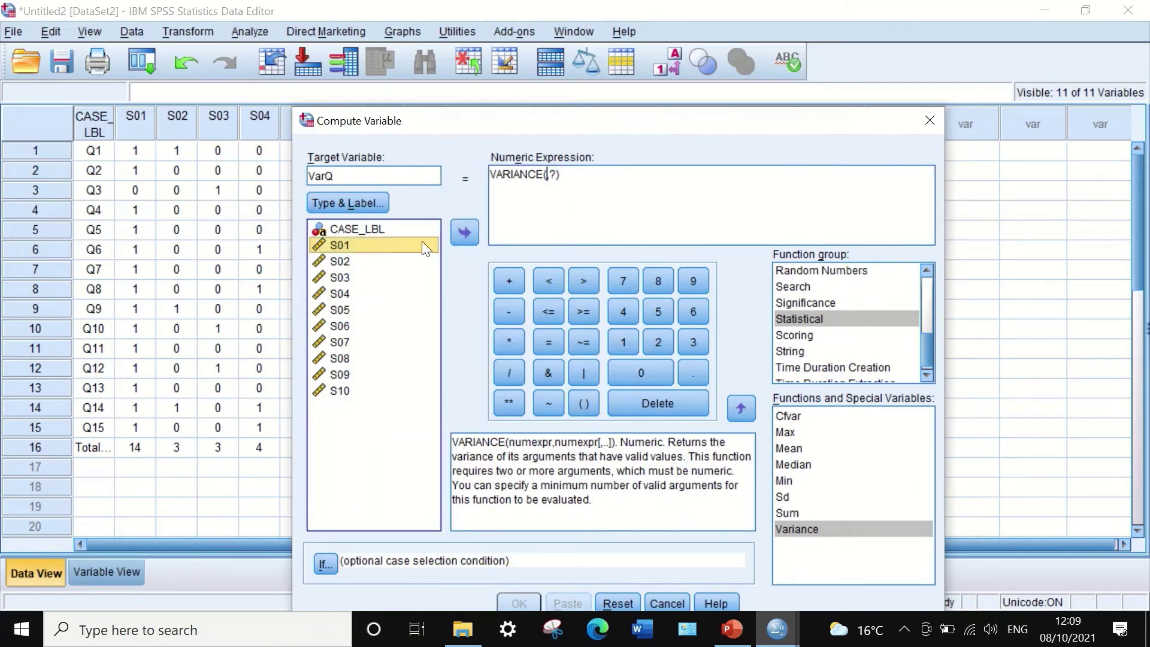
{"action": "left_click", "coordinate": [459, 233]}
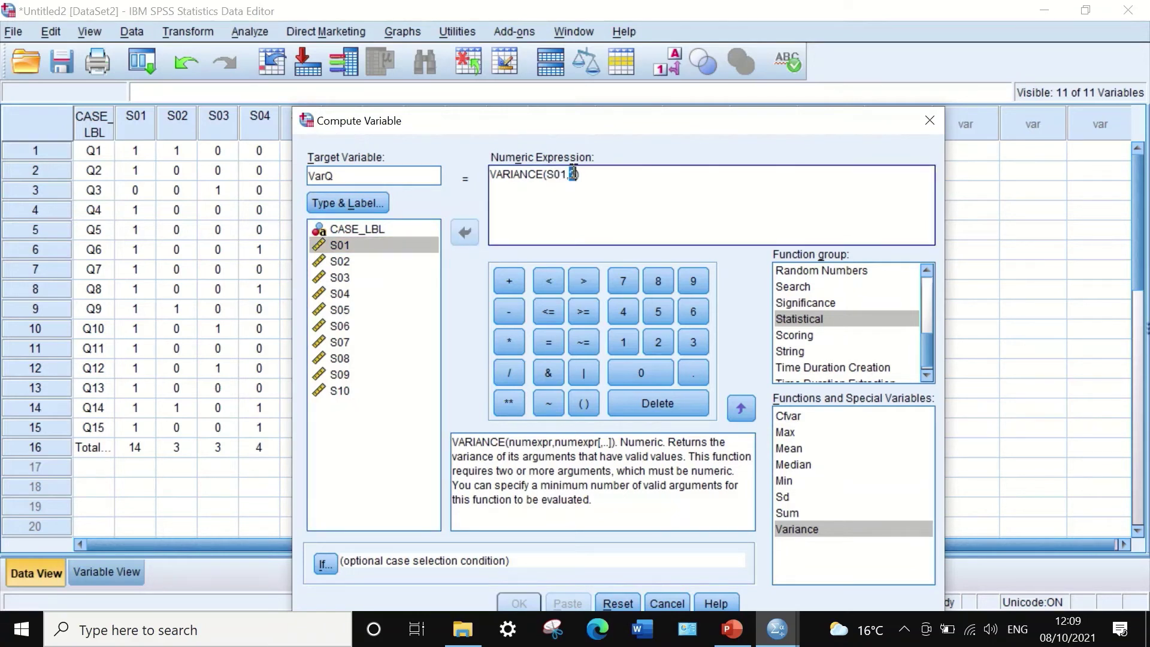
{"action": "double_click", "coordinate": [571, 174]}
{"action": "key", "text": "Delete"}
{"action": "left_click", "coordinate": [376, 251]}
{"action": "left_click", "coordinate": [360, 262]}
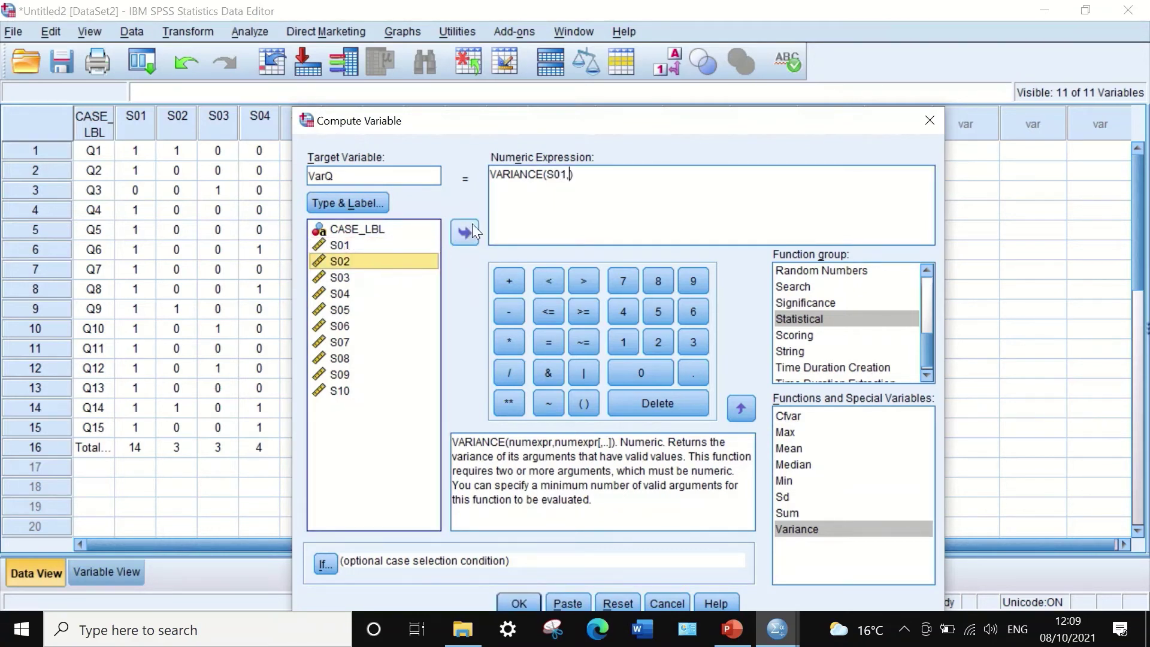
{"action": "left_click", "coordinate": [466, 229]}
Step: Add S03 through S10 to the VARIANCE function as comma-separated arguments after S02
{"action": "type", "text": ","}
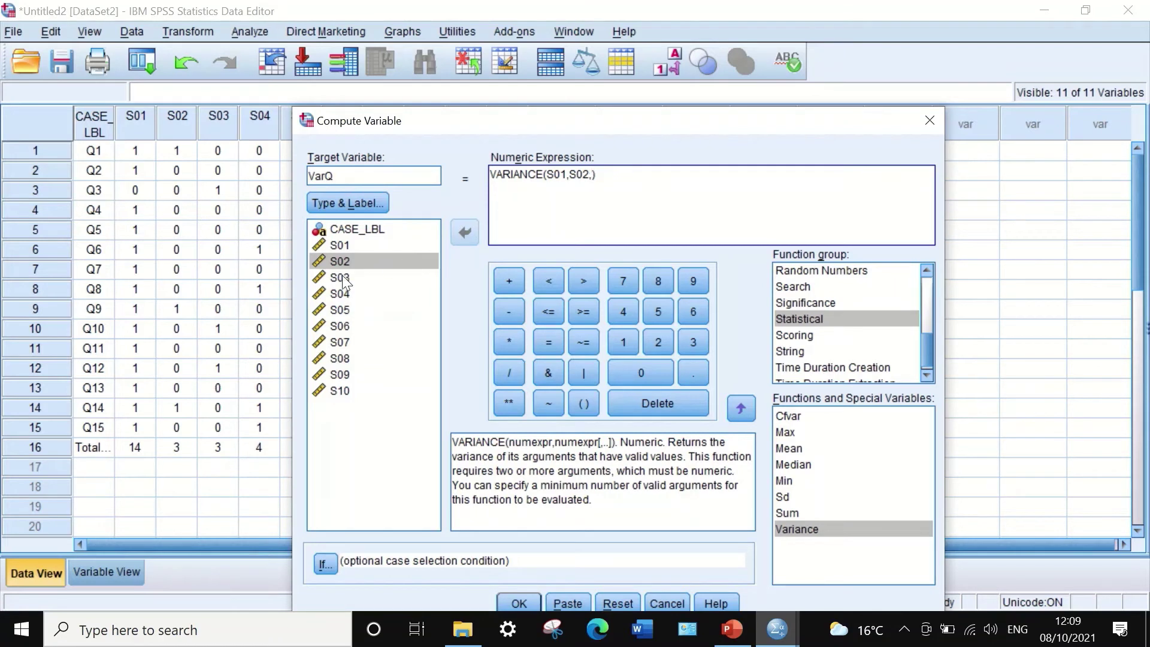
{"action": "left_click", "coordinate": [352, 278]}
{"action": "left_click", "coordinate": [455, 231]}
{"action": "type", "text": ","}
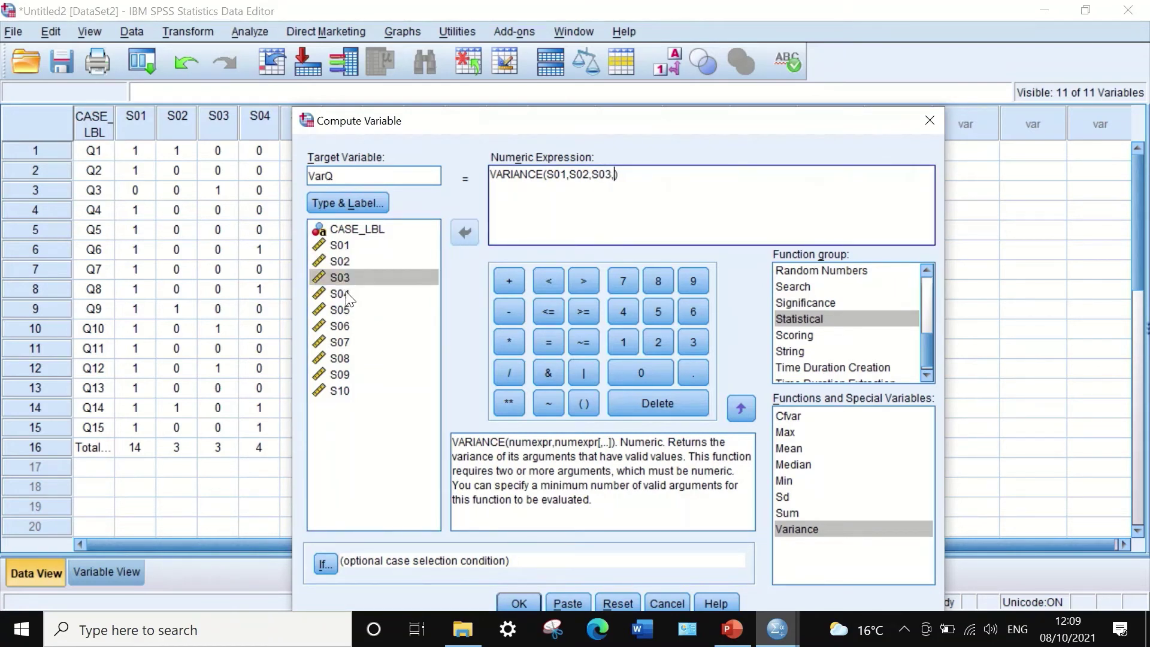
{"action": "left_click", "coordinate": [348, 293]}
{"action": "left_click", "coordinate": [465, 228]}
{"action": "type", "text": ","}
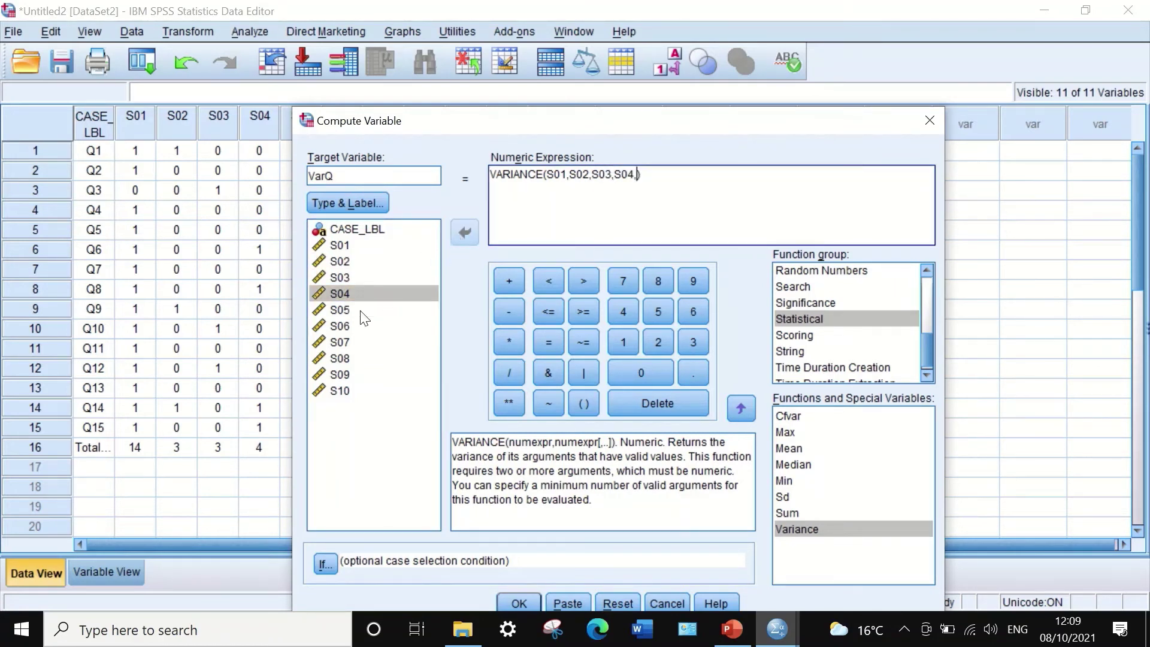
{"action": "left_click", "coordinate": [339, 312]}
{"action": "left_click", "coordinate": [460, 236]}
{"action": "type", "text": ","}
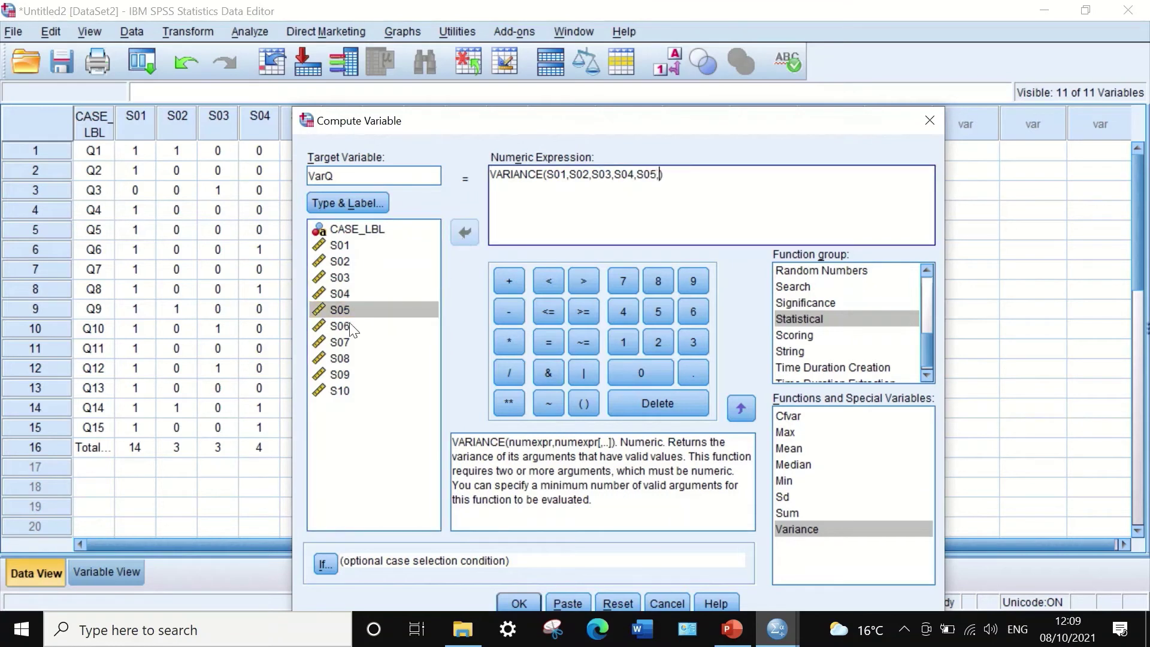
{"action": "left_click", "coordinate": [351, 327]}
{"action": "left_click", "coordinate": [458, 236]}
{"action": "type", "text": ","}
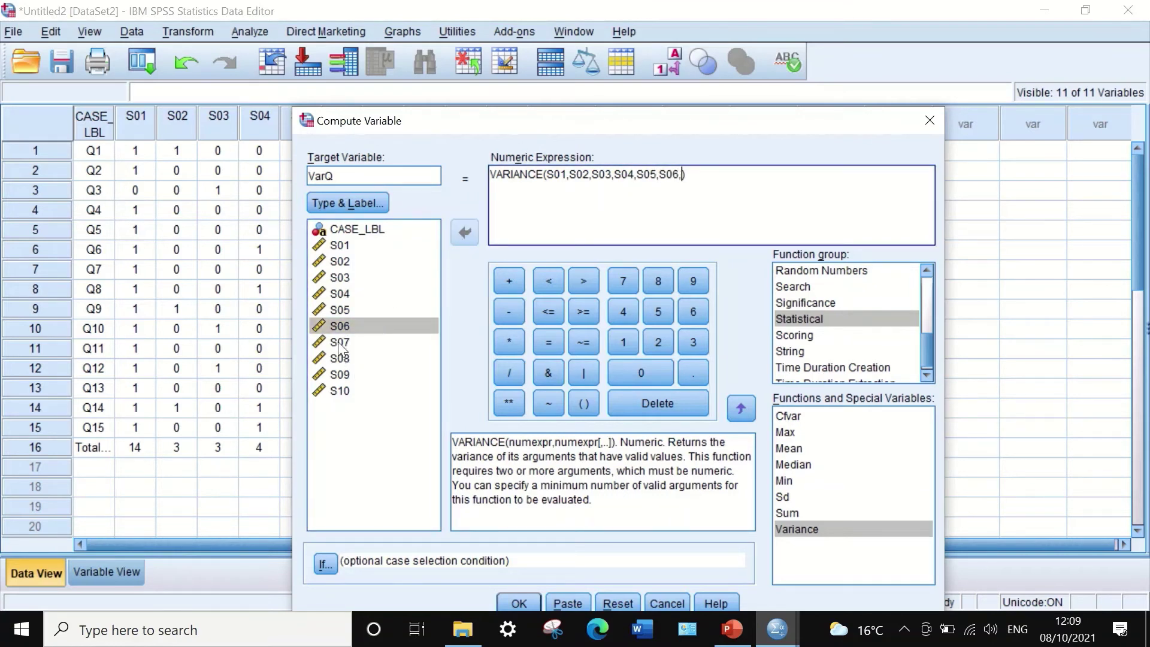
{"action": "left_click", "coordinate": [344, 343]}
{"action": "left_click", "coordinate": [465, 233]}
{"action": "type", "text": ","}
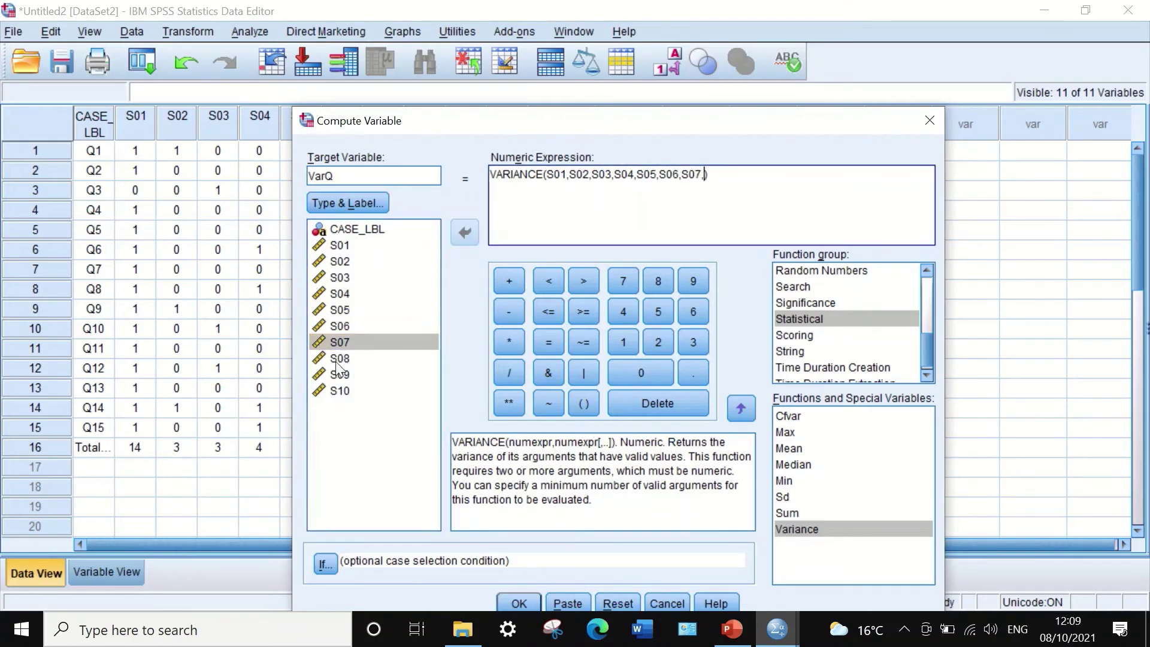
{"action": "left_click", "coordinate": [337, 359]}
{"action": "left_click", "coordinate": [465, 234]}
{"action": "type", "text": ","}
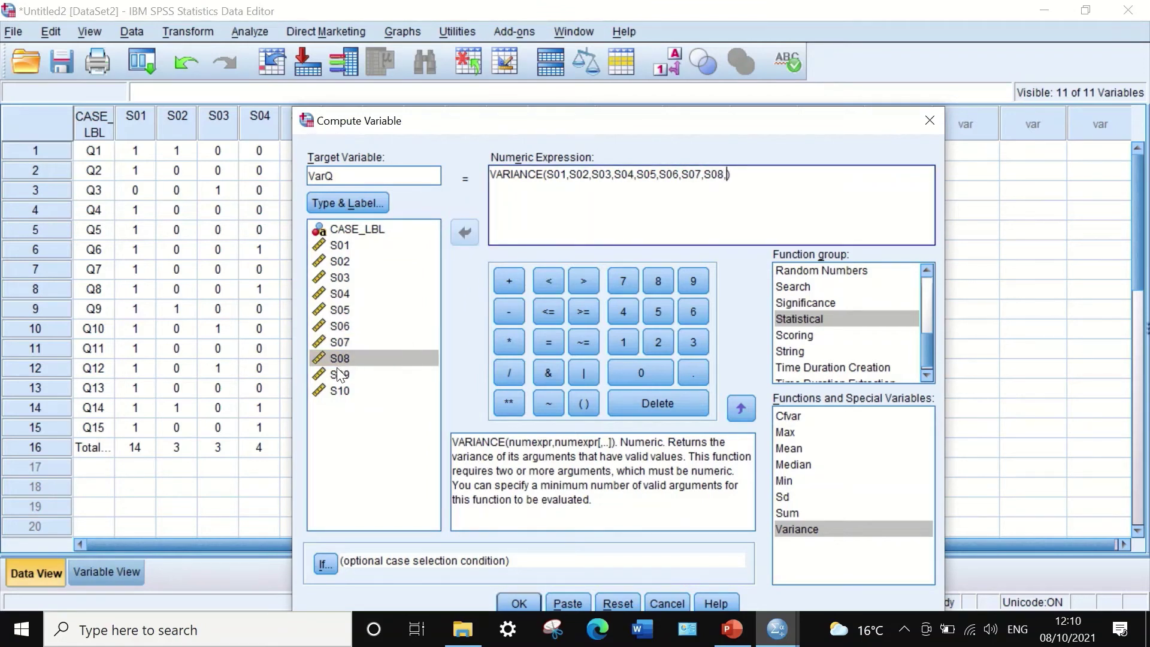
{"action": "left_click", "coordinate": [340, 374]}
{"action": "left_click", "coordinate": [465, 234]}
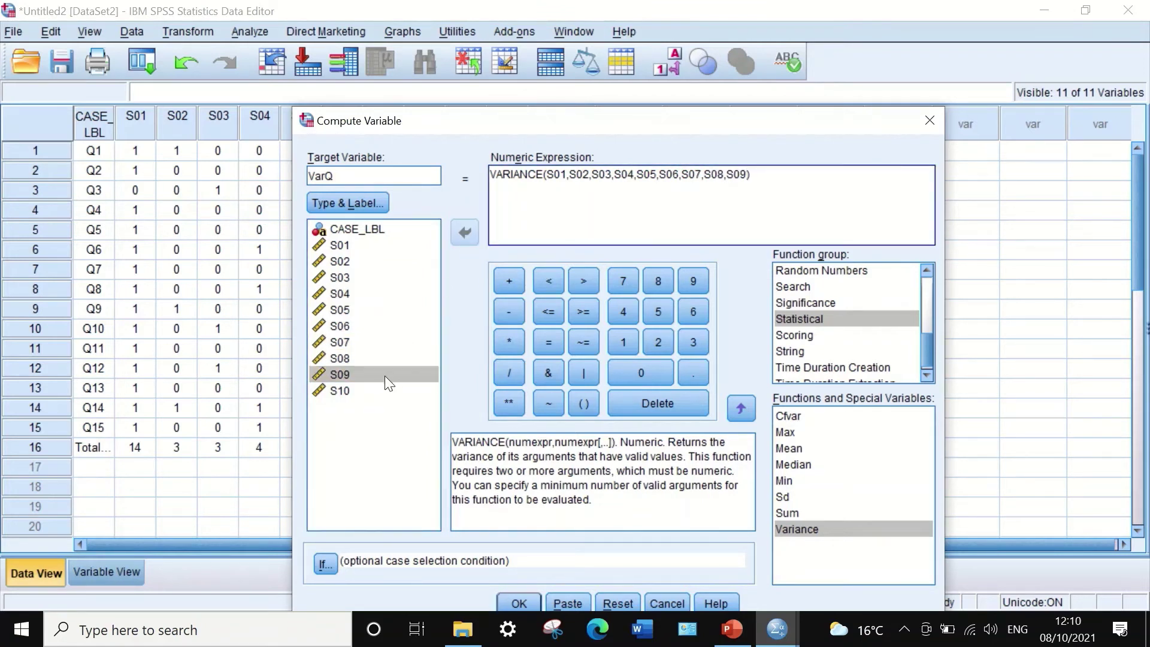
{"action": "left_click", "coordinate": [340, 391]}
{"action": "left_click", "coordinate": [465, 233]}
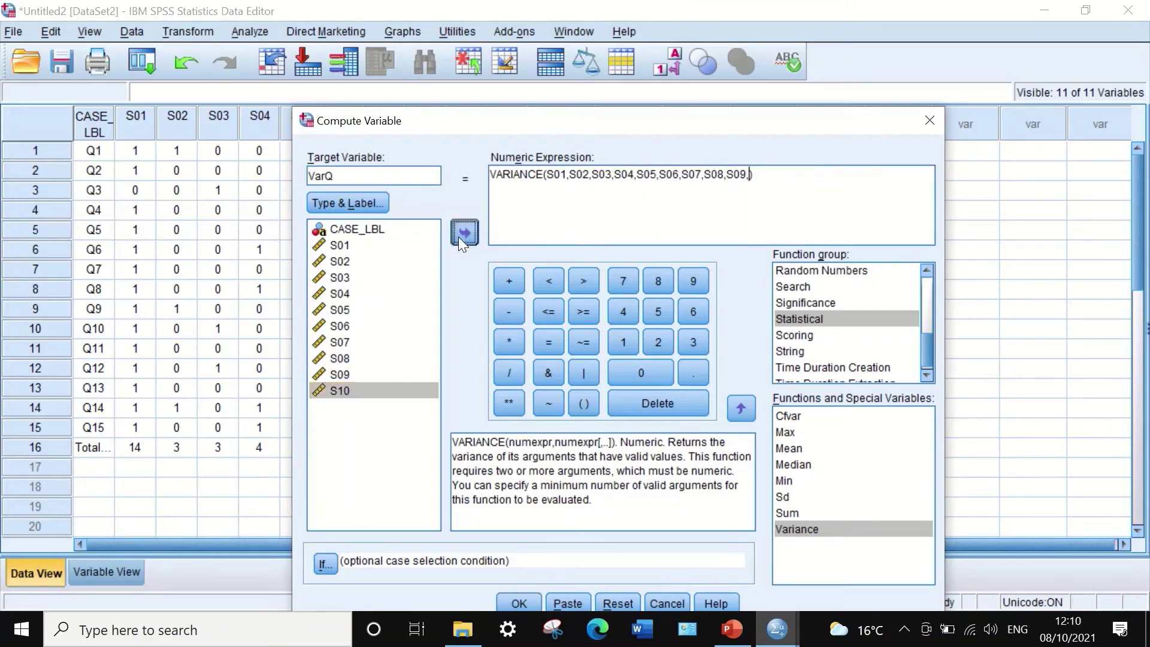
Step: Run the VarQ computation and return from the output to the dataset's variable definitions
{"action": "left_click", "coordinate": [514, 602]}
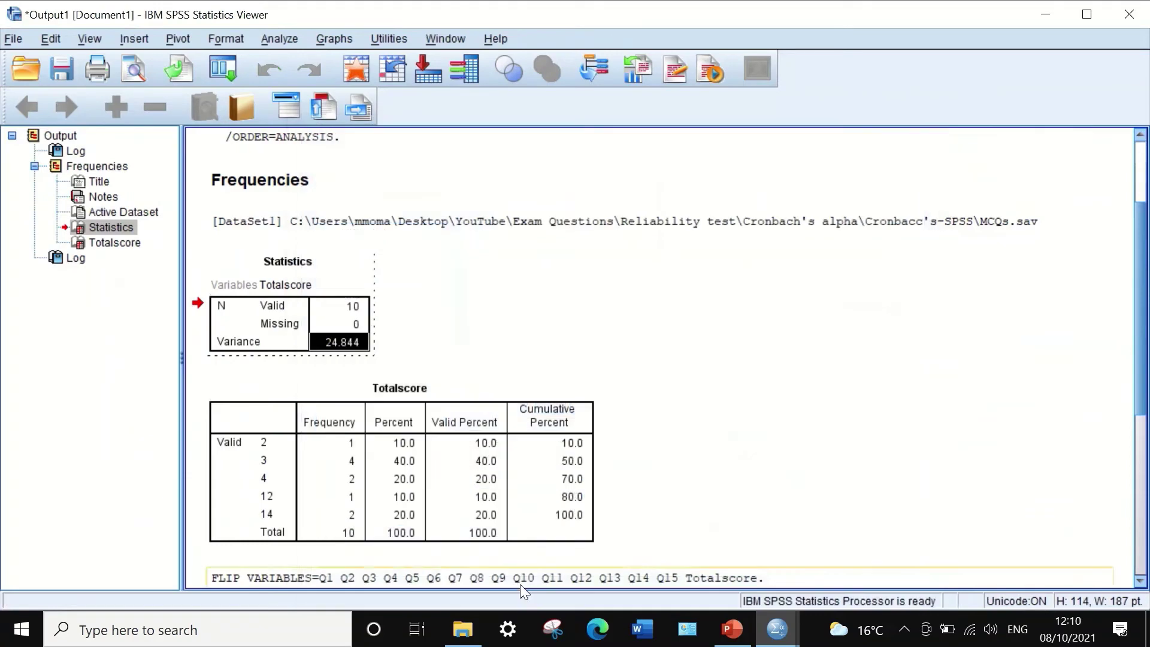
{"action": "left_click", "coordinate": [1034, 15]}
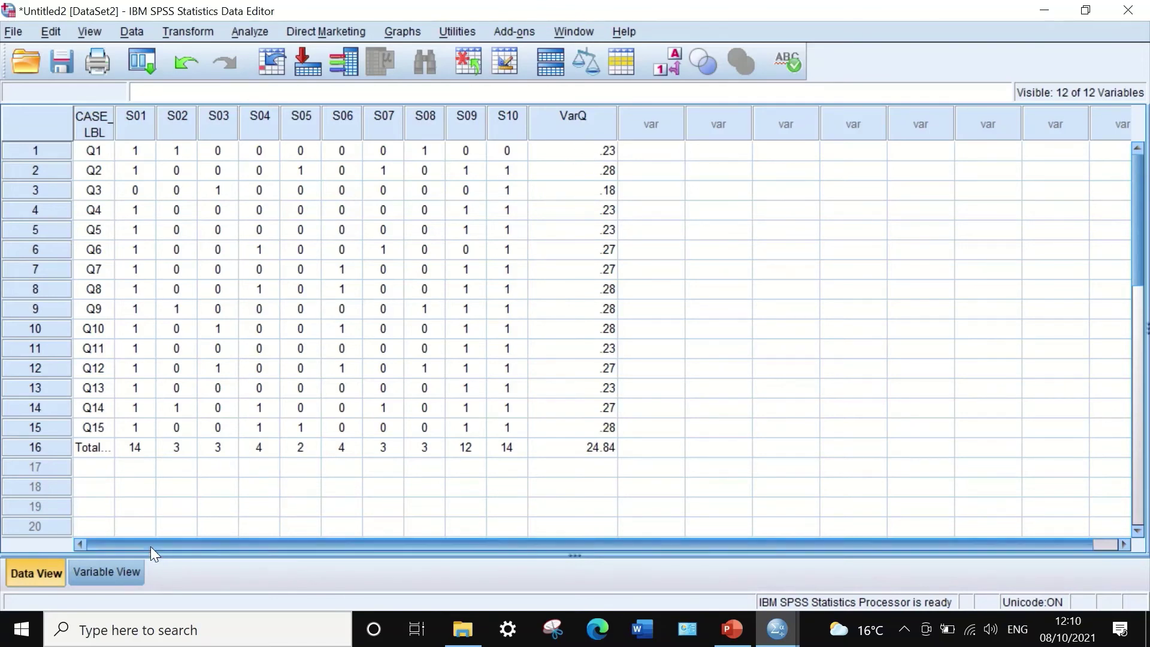
{"action": "left_click", "coordinate": [118, 573]}
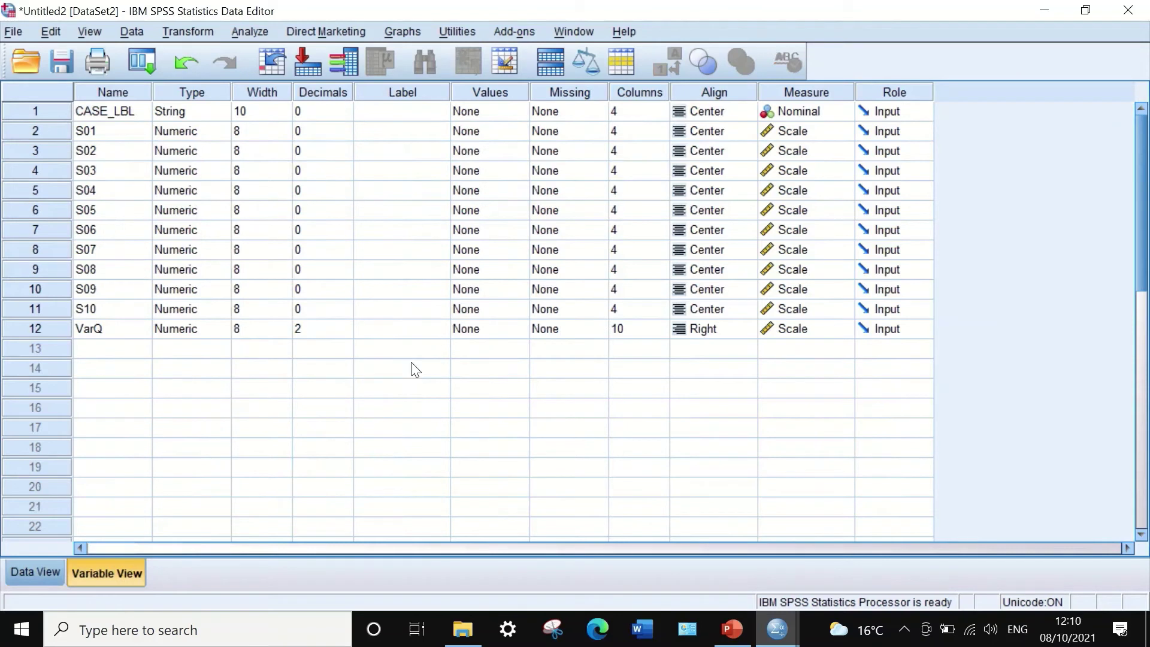
Step: Set the alignment of the VarQ variable to Center
{"action": "left_click", "coordinate": [721, 330]}
{"action": "left_click", "coordinate": [704, 334]}
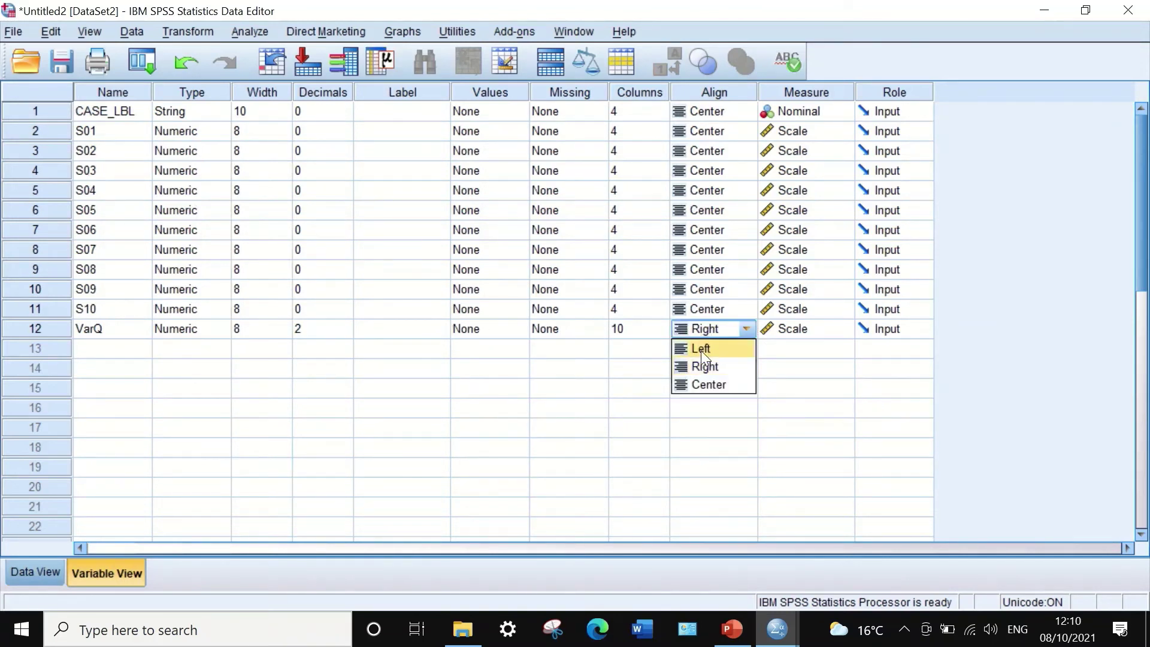
{"action": "left_click", "coordinate": [706, 387]}
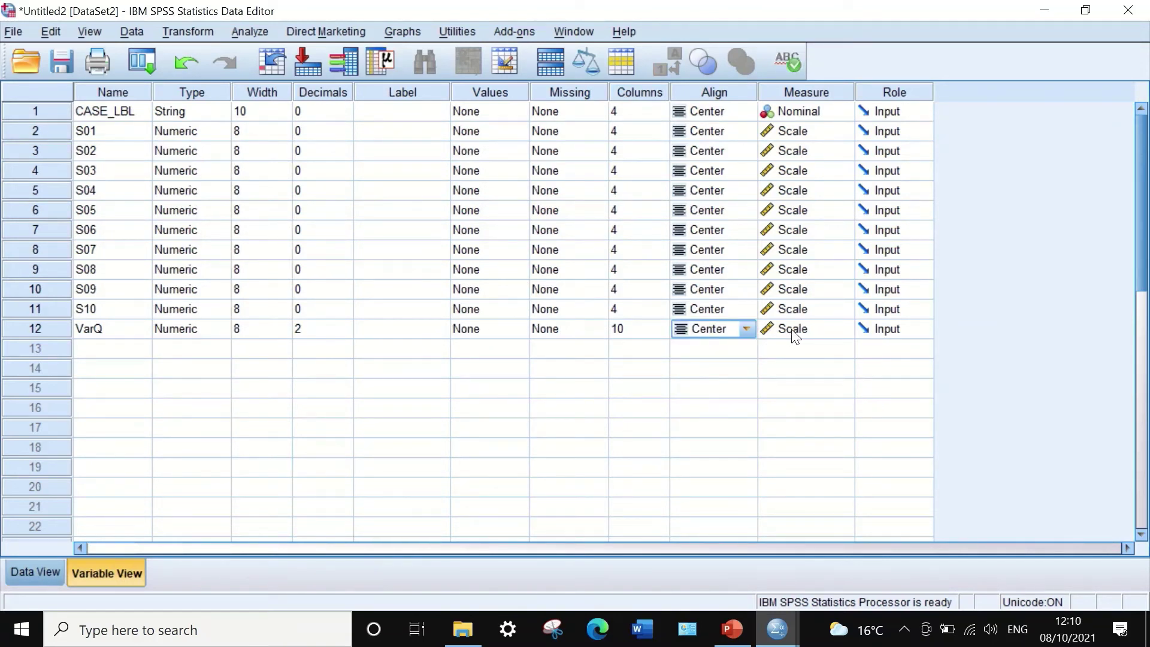
Step: Reduce the number of decimals for VarQ to 0
{"action": "left_click", "coordinate": [319, 329]}
{"action": "left_click", "coordinate": [344, 336]}
{"action": "left_click", "coordinate": [344, 336]}
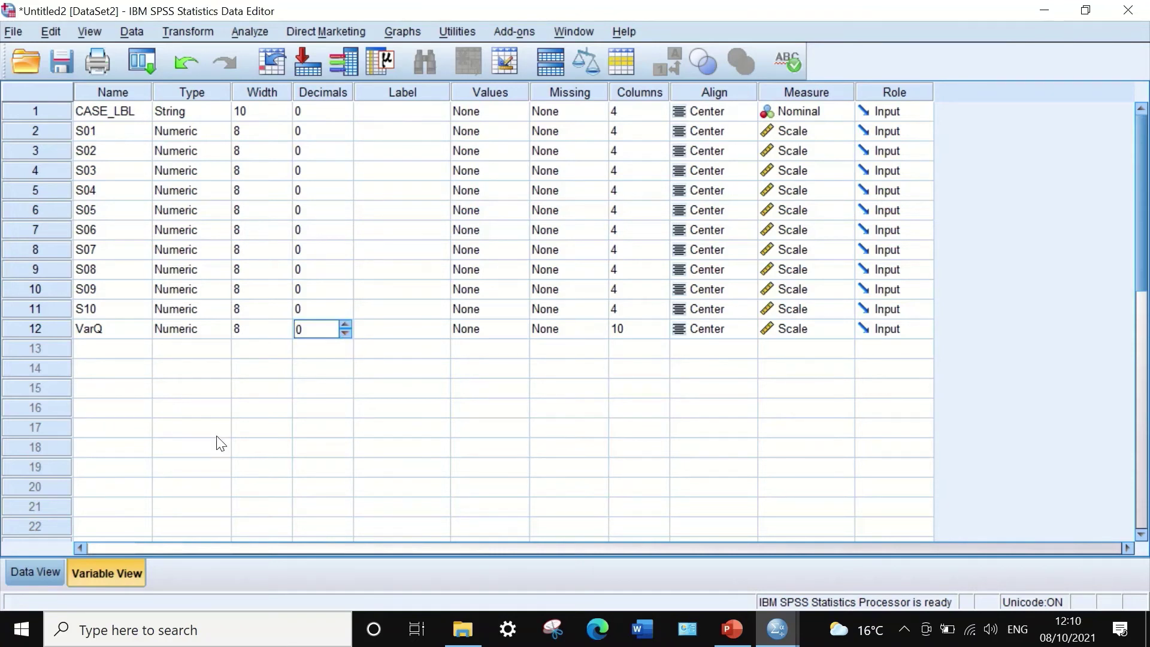
Step: Clear the VarQ value in the Total row of the data, leaving the Q1 to Q15 values in place
{"action": "left_click", "coordinate": [51, 570]}
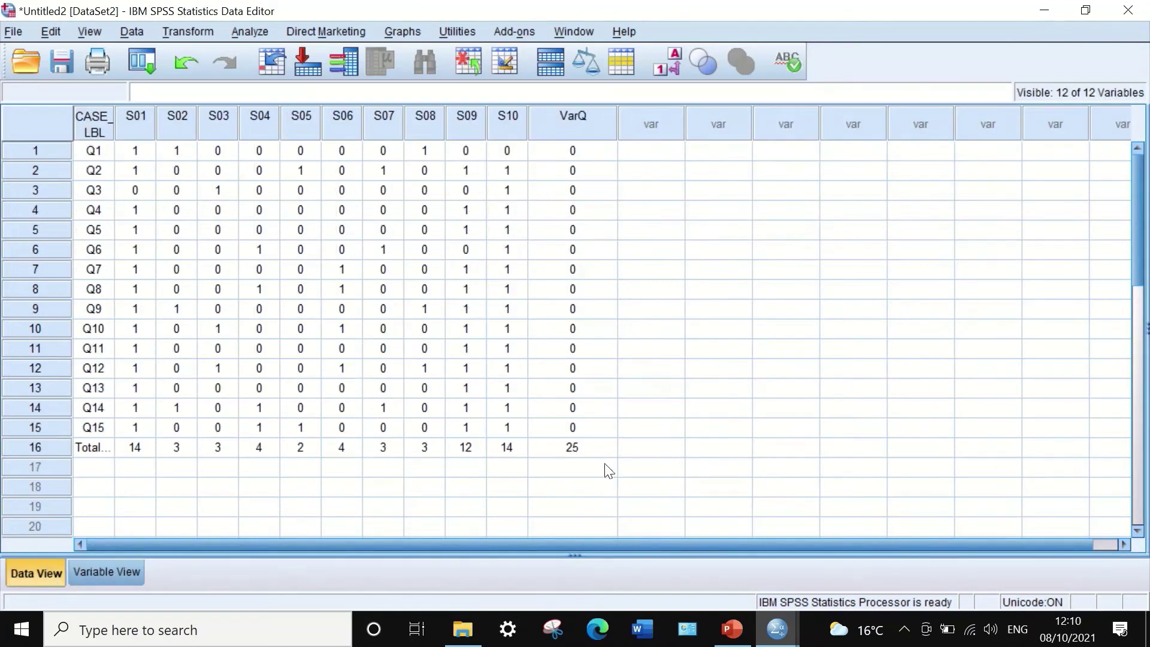
{"action": "left_click", "coordinate": [574, 451]}
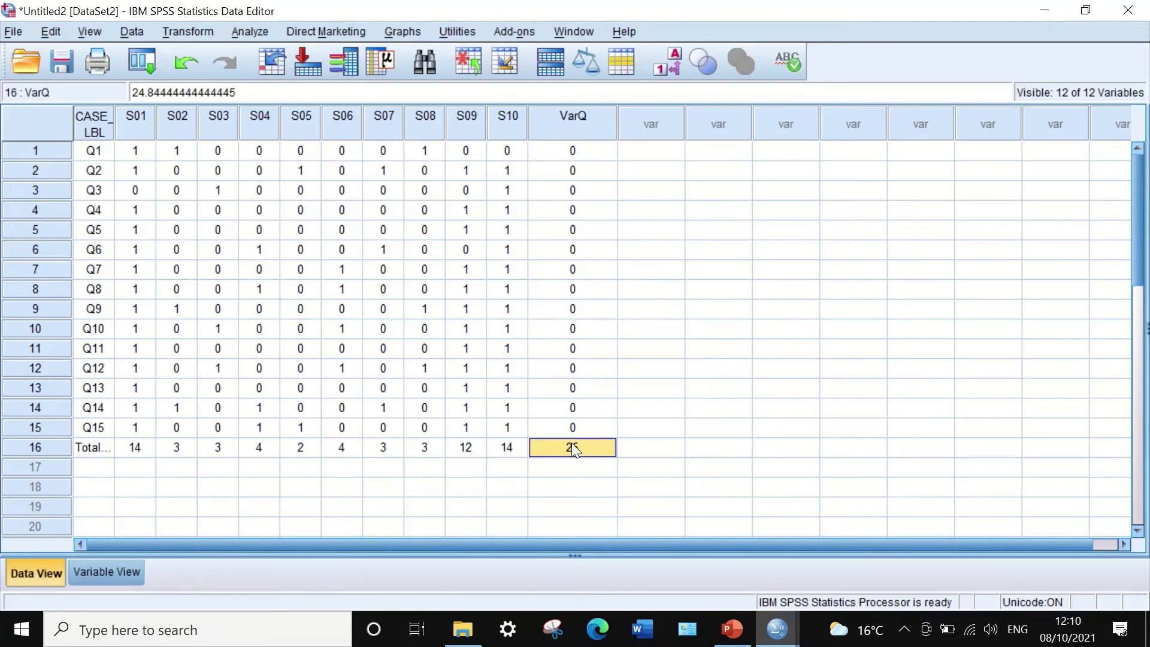
{"action": "key", "text": "Delete"}
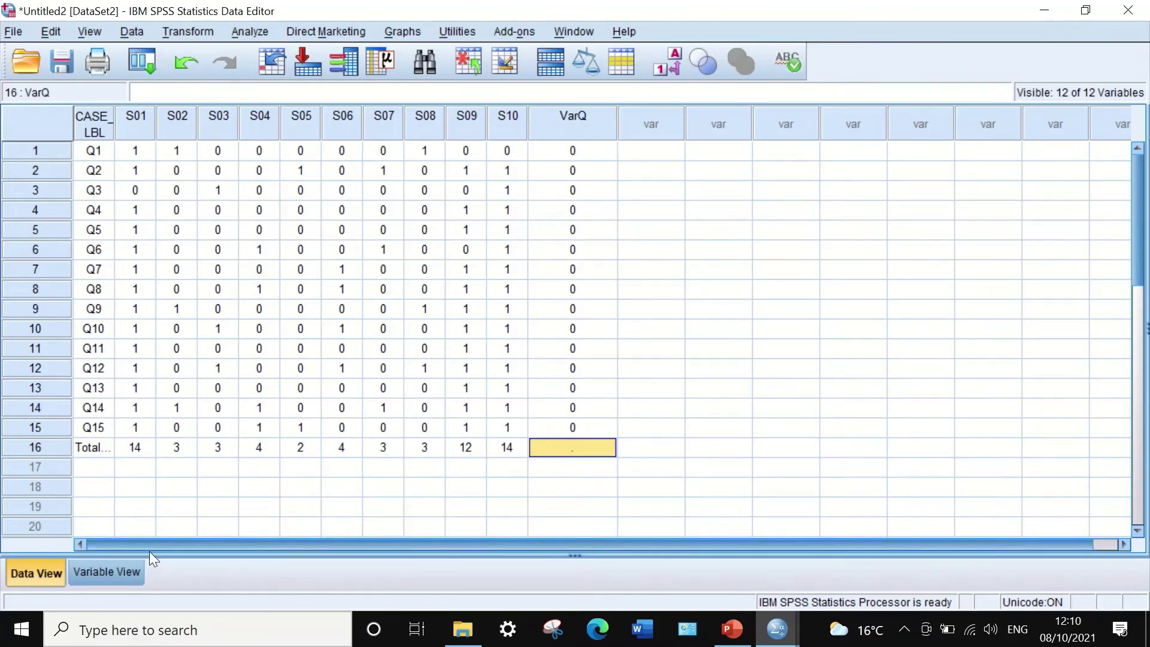
Step: Set VarQ's decimals to 2 and check the item variances in the data
{"action": "left_click", "coordinate": [119, 572]}
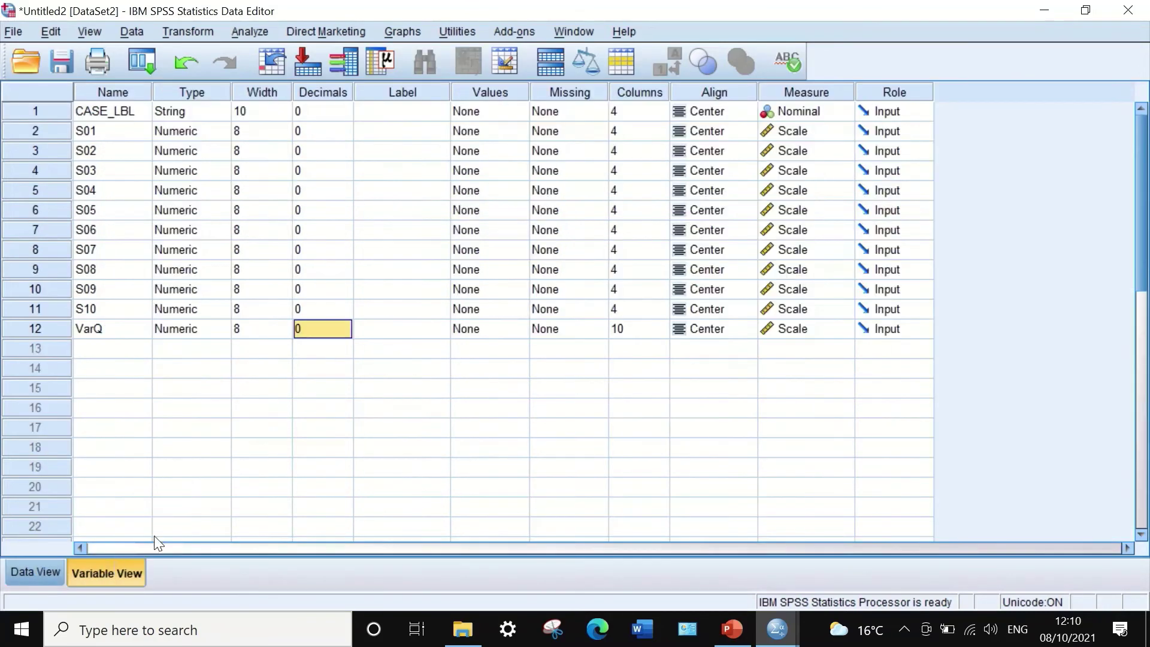
{"action": "left_click", "coordinate": [346, 325]}
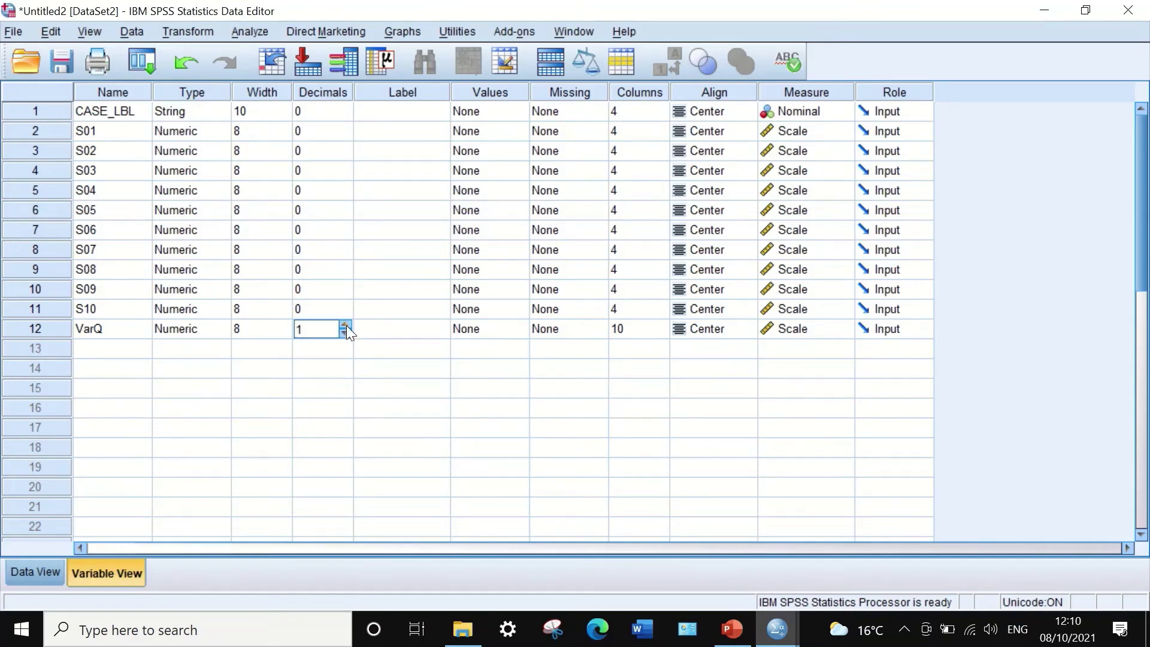
{"action": "left_click", "coordinate": [346, 325]}
{"action": "left_click", "coordinate": [31, 573]}
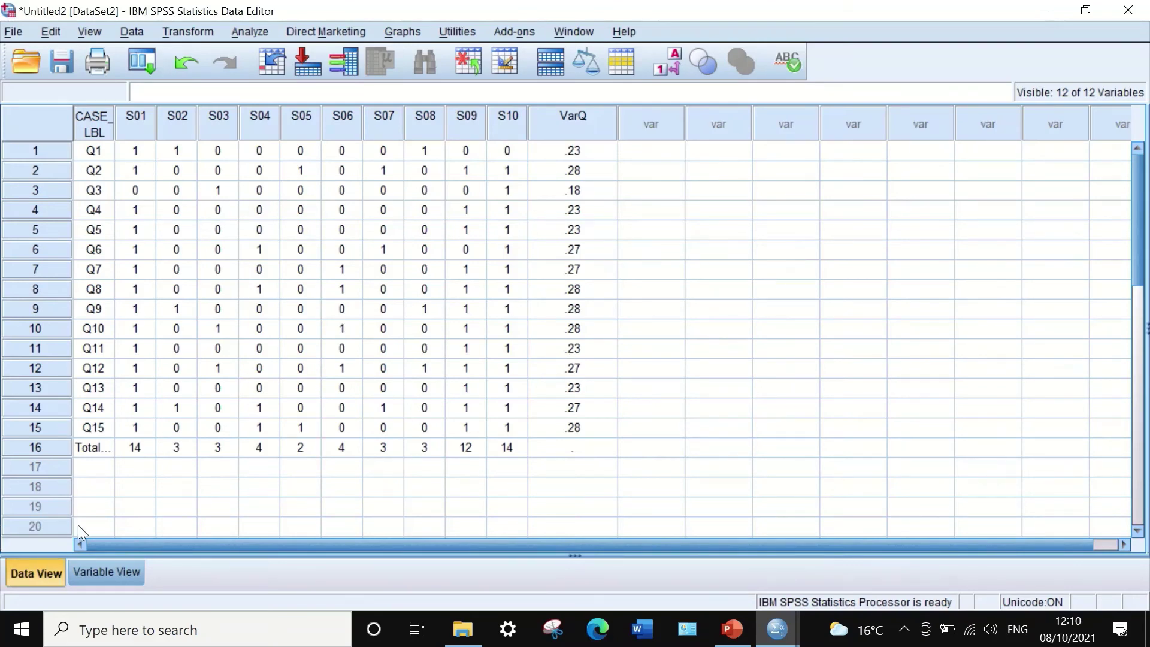
{"action": "left_click", "coordinate": [98, 579]}
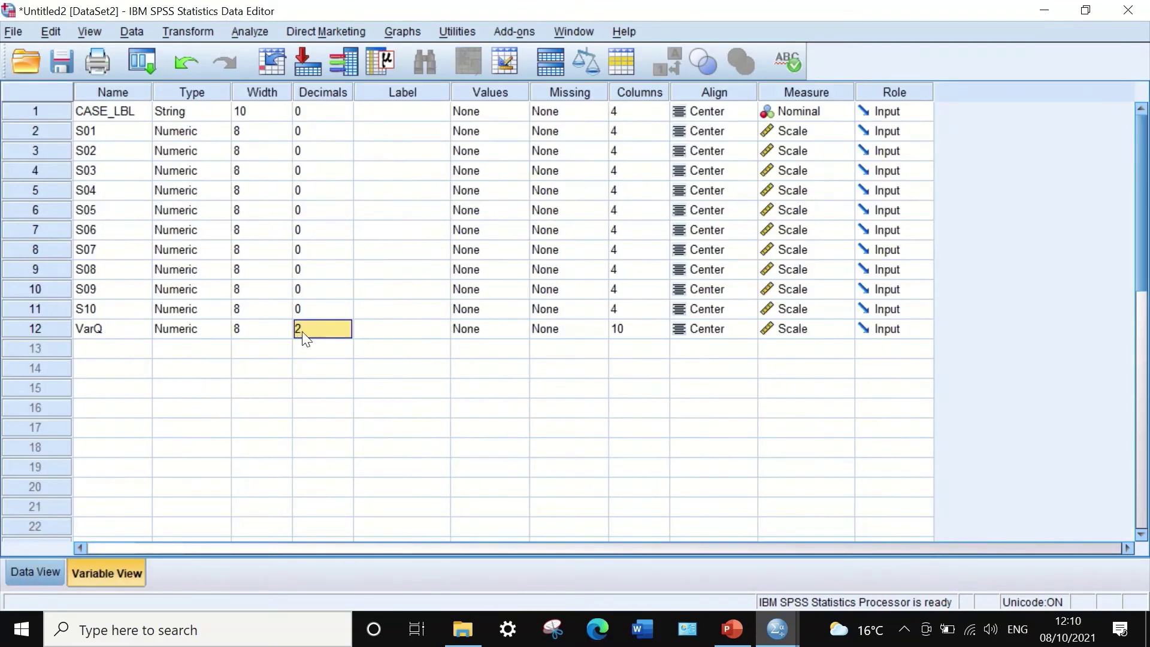
{"action": "left_click", "coordinate": [36, 572]}
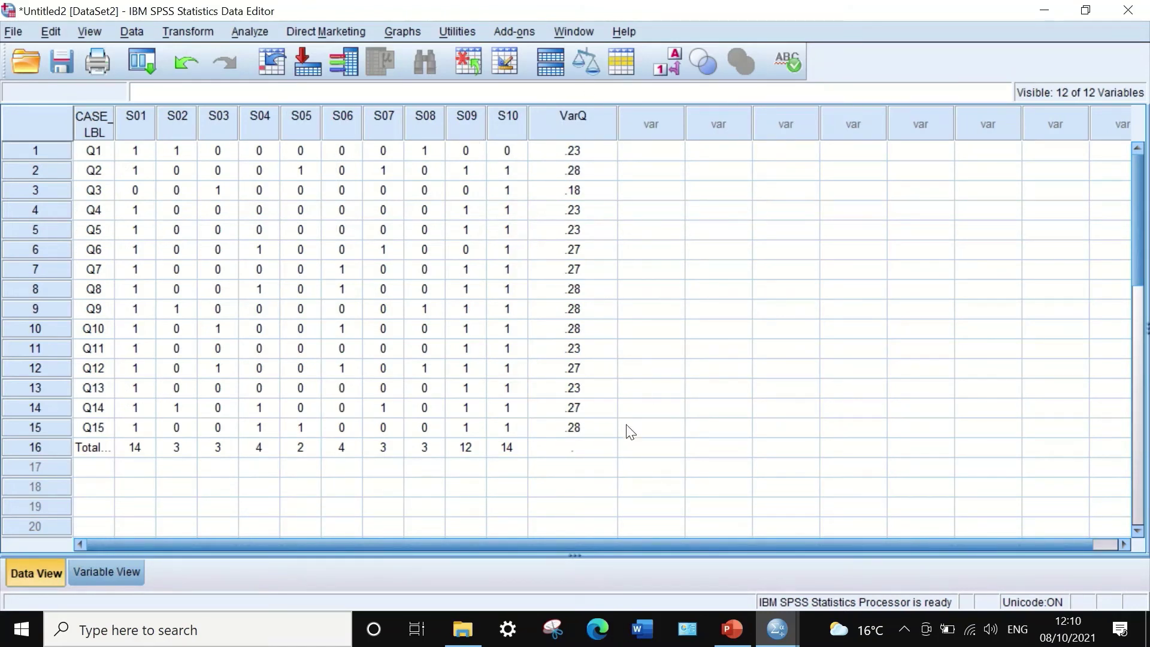
Step: Switch to PowerPoint to check the empty numerator in the second alpha formula, and return to the transposed SPSS dataset
{"action": "mouse_move", "coordinate": [733, 629]}
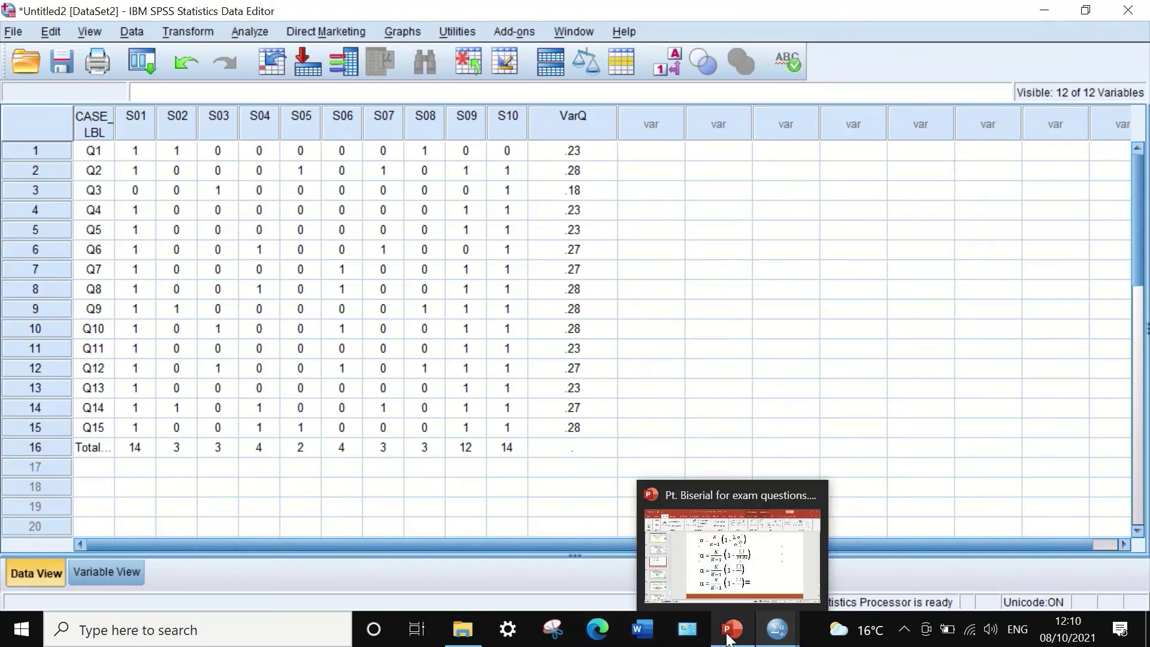
{"action": "left_click", "coordinate": [684, 505]}
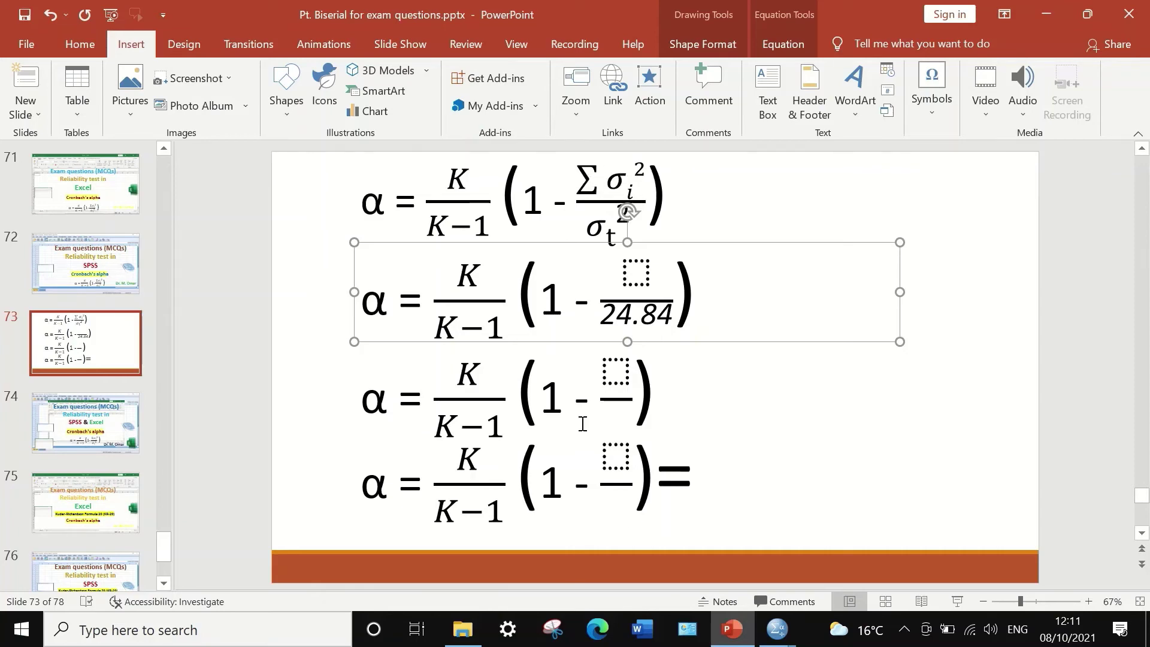
{"action": "mouse_move", "coordinate": [777, 629]}
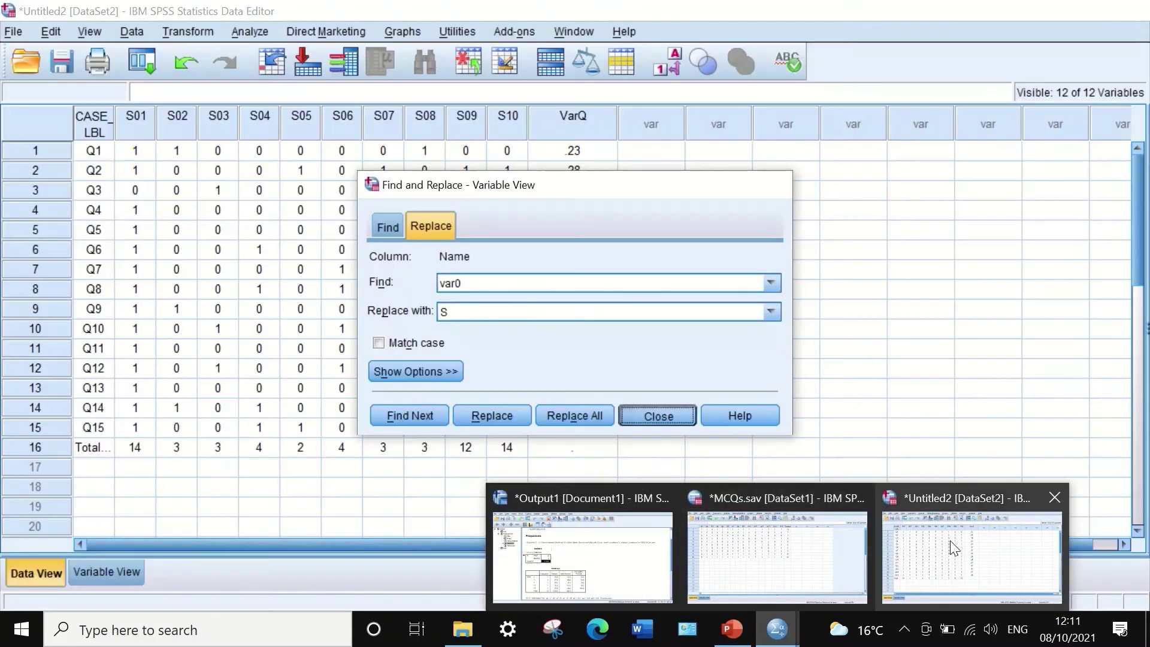
{"action": "left_click", "coordinate": [951, 540]}
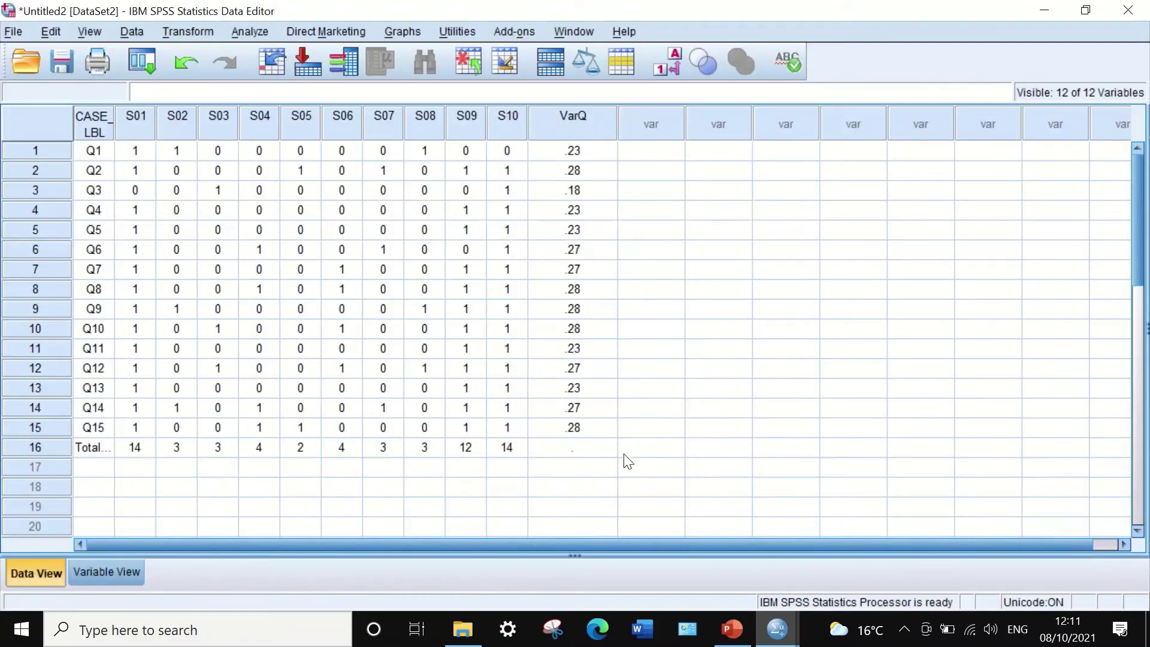
Step: Start a Frequencies analysis with VarQ as its only variable
{"action": "left_click", "coordinate": [249, 30]}
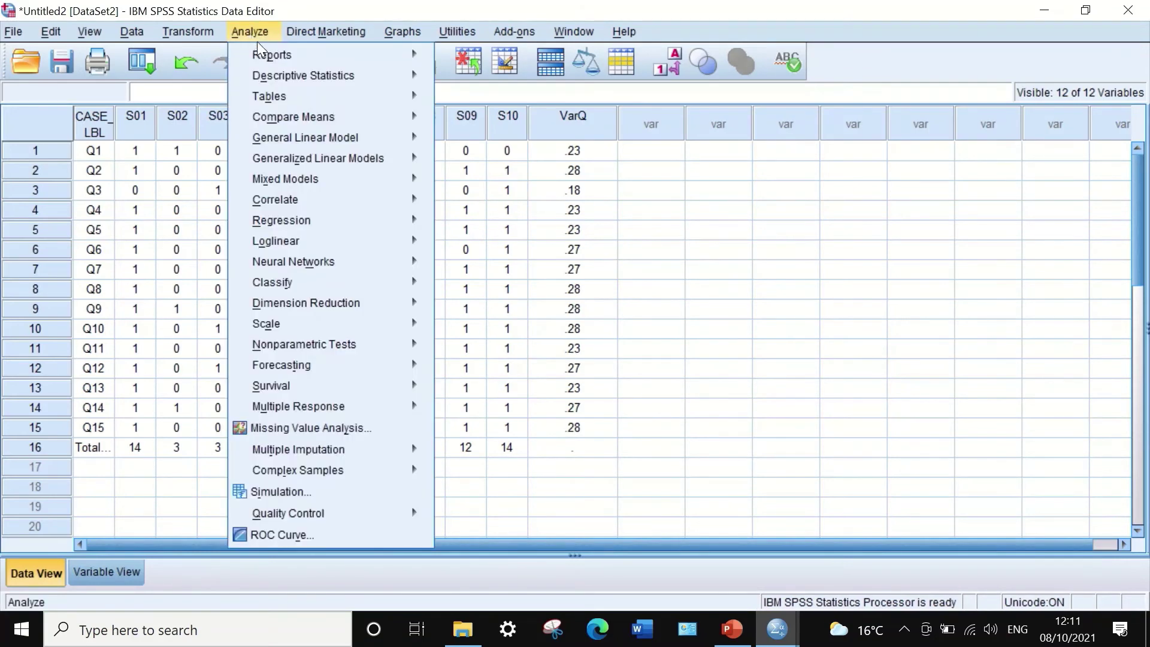
{"action": "mouse_move", "coordinate": [278, 75]}
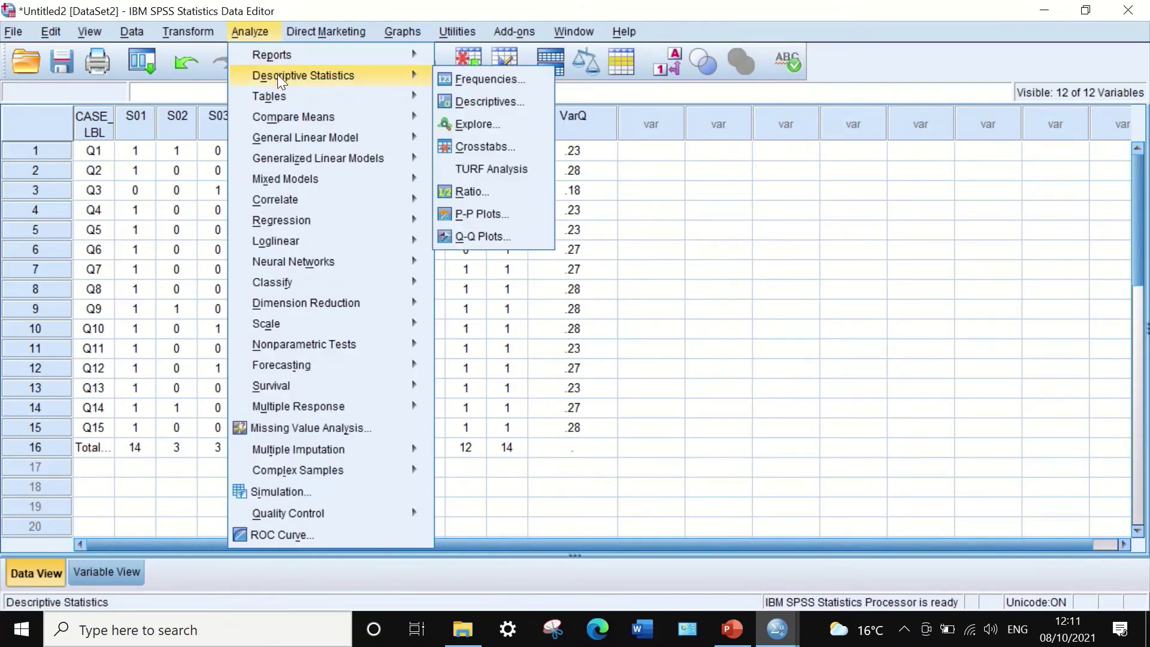
{"action": "left_click", "coordinate": [461, 75]}
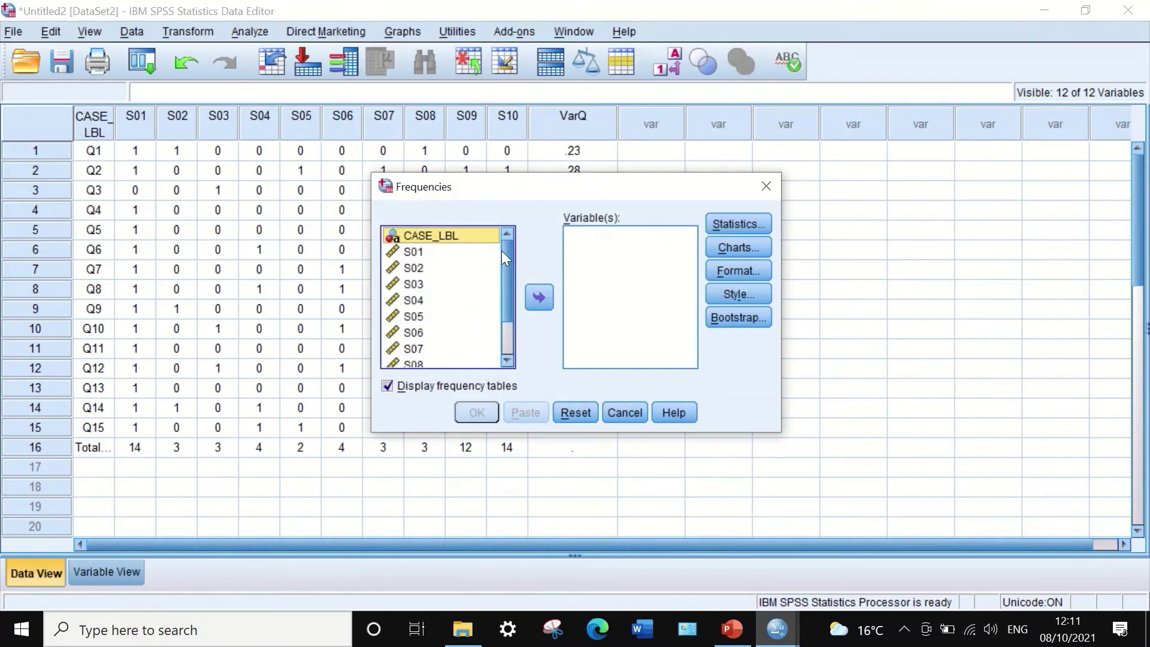
{"action": "left_click_drag", "start_coordinate": [504, 250], "coordinate": [487, 355]}
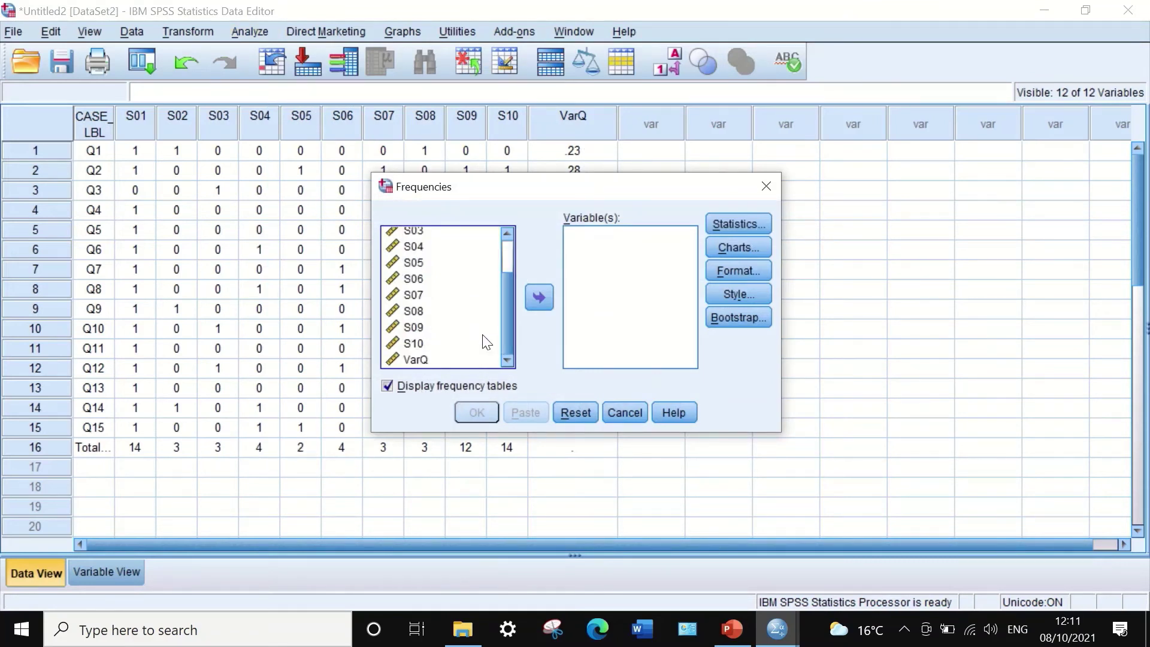
{"action": "left_click", "coordinate": [421, 359]}
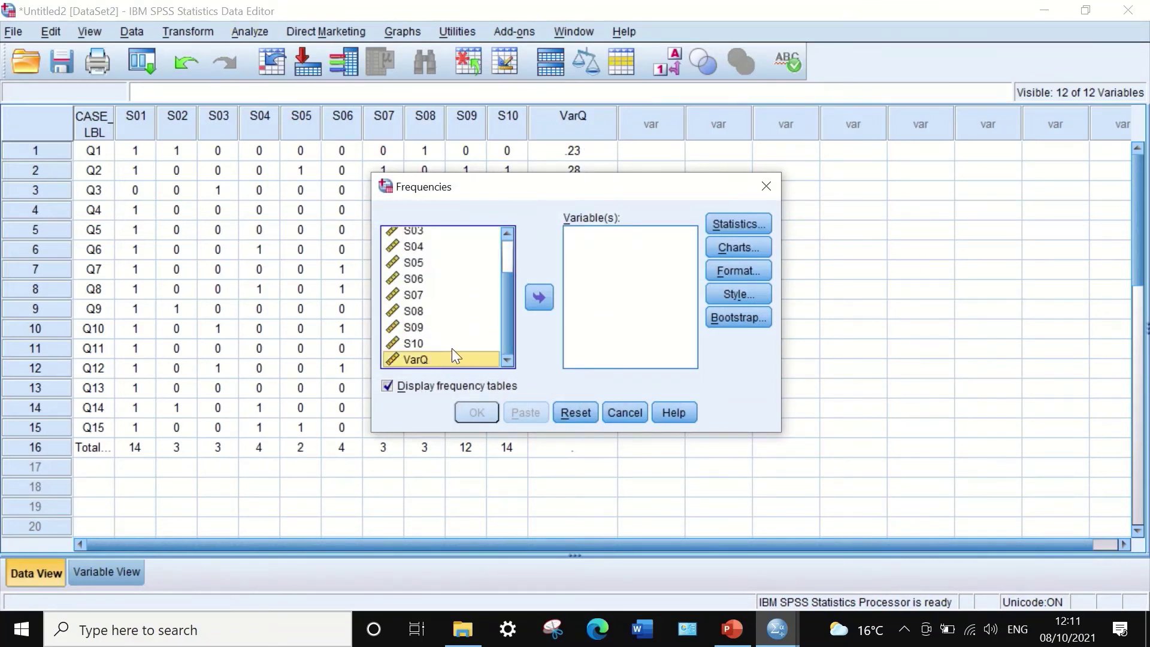
{"action": "left_click", "coordinate": [533, 295]}
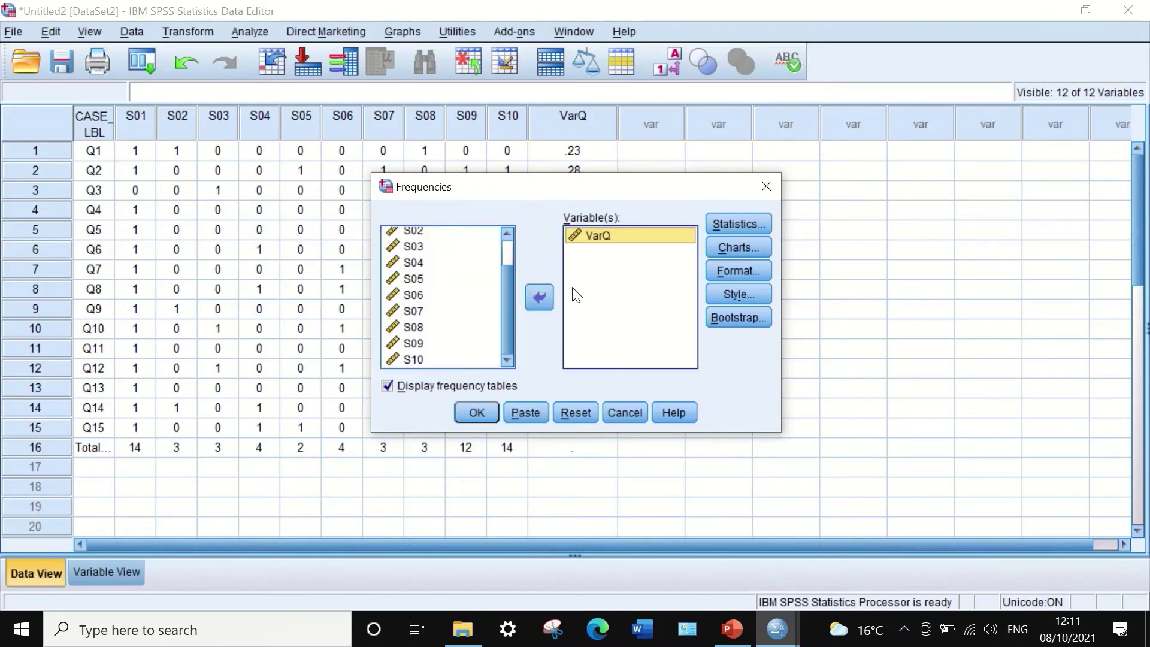
Step: Request the Sum statistic for VarQ and run the Frequencies analysis
{"action": "left_click", "coordinate": [725, 224]}
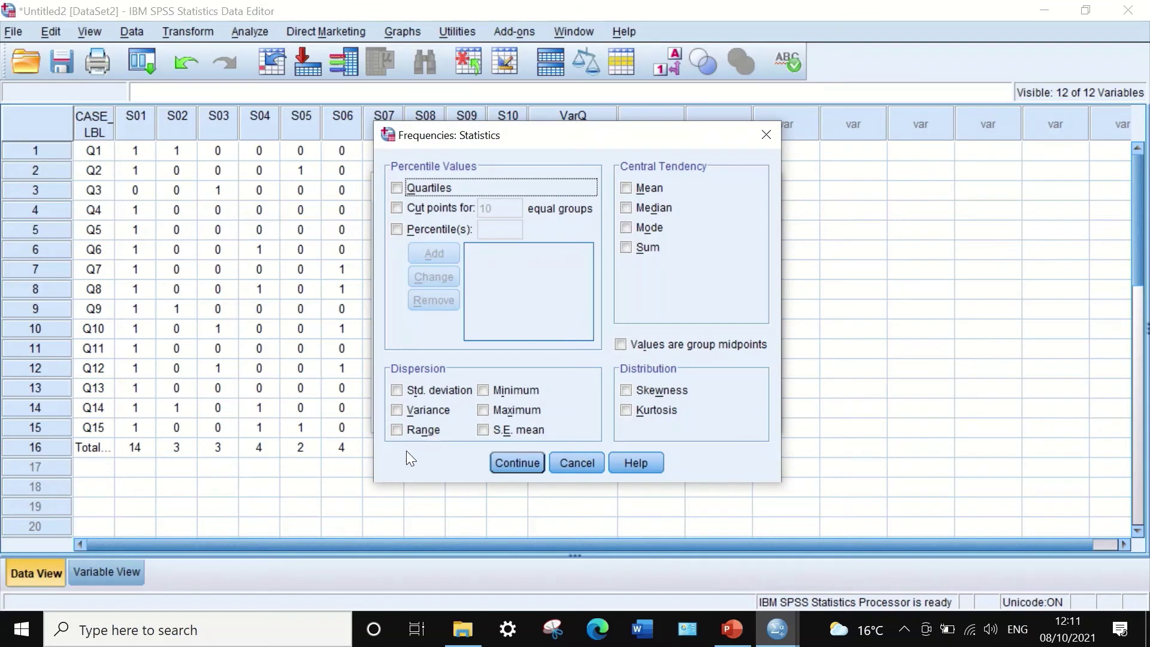
{"action": "left_click", "coordinate": [627, 248]}
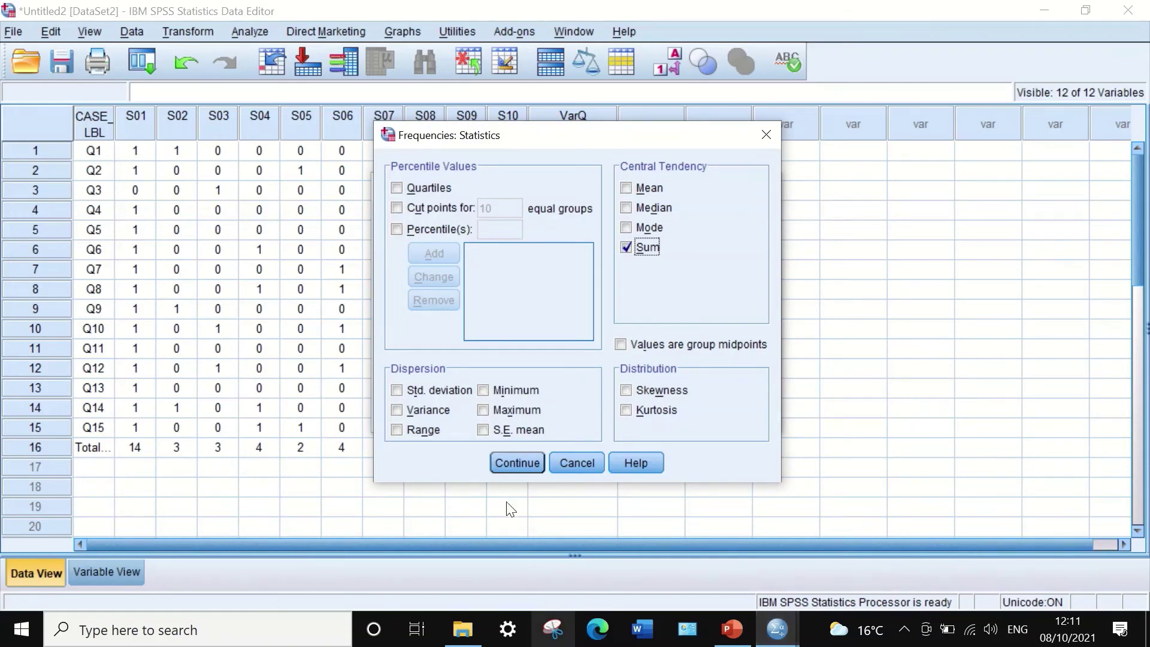
{"action": "left_click", "coordinate": [516, 463]}
{"action": "left_click", "coordinate": [480, 407]}
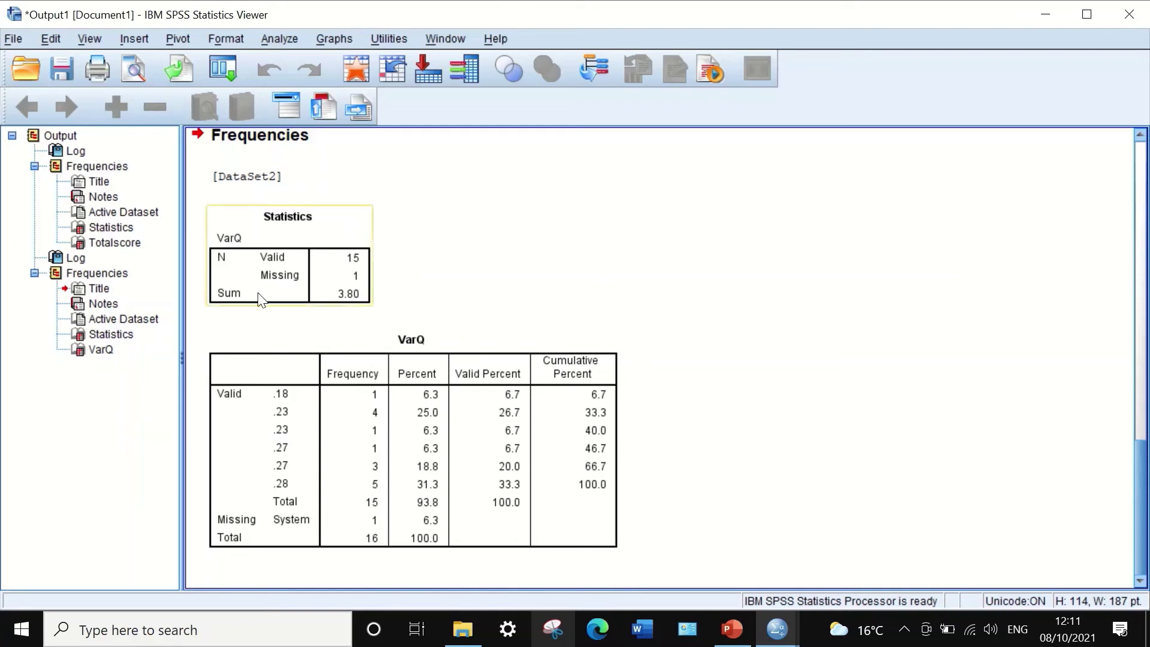
Step: Read VarQ's unrounded sum in the Statistics table and enter 3.8 as the numerator of the second alpha formula in PowerPoint
{"action": "double_click", "coordinate": [339, 298]}
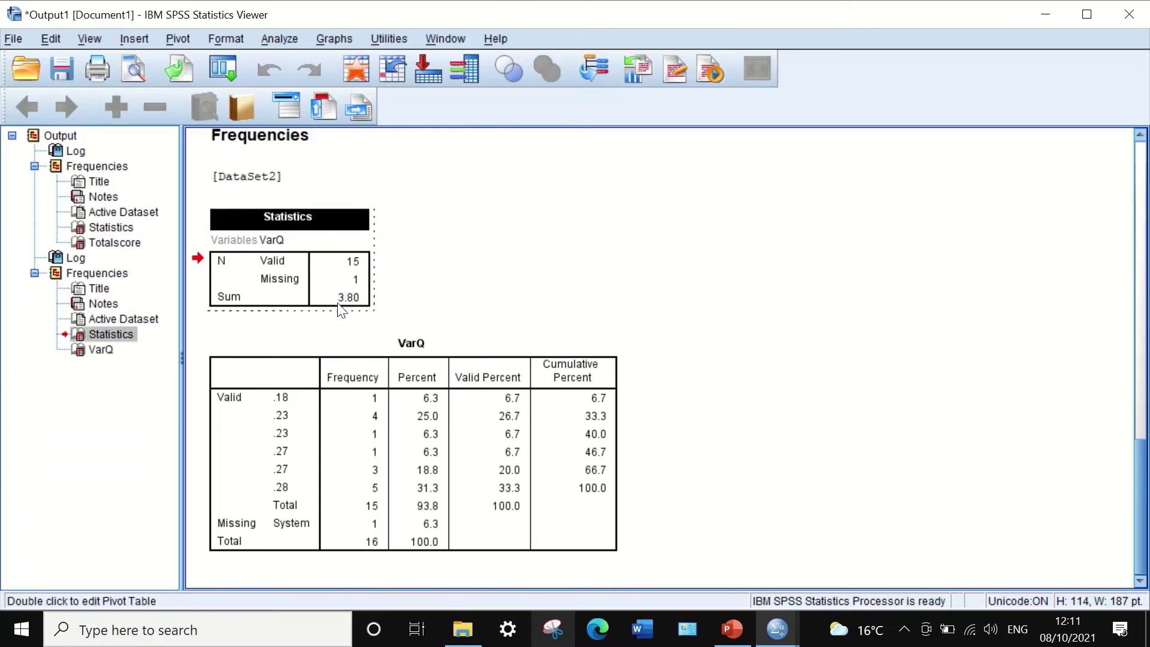
{"action": "double_click", "coordinate": [338, 300]}
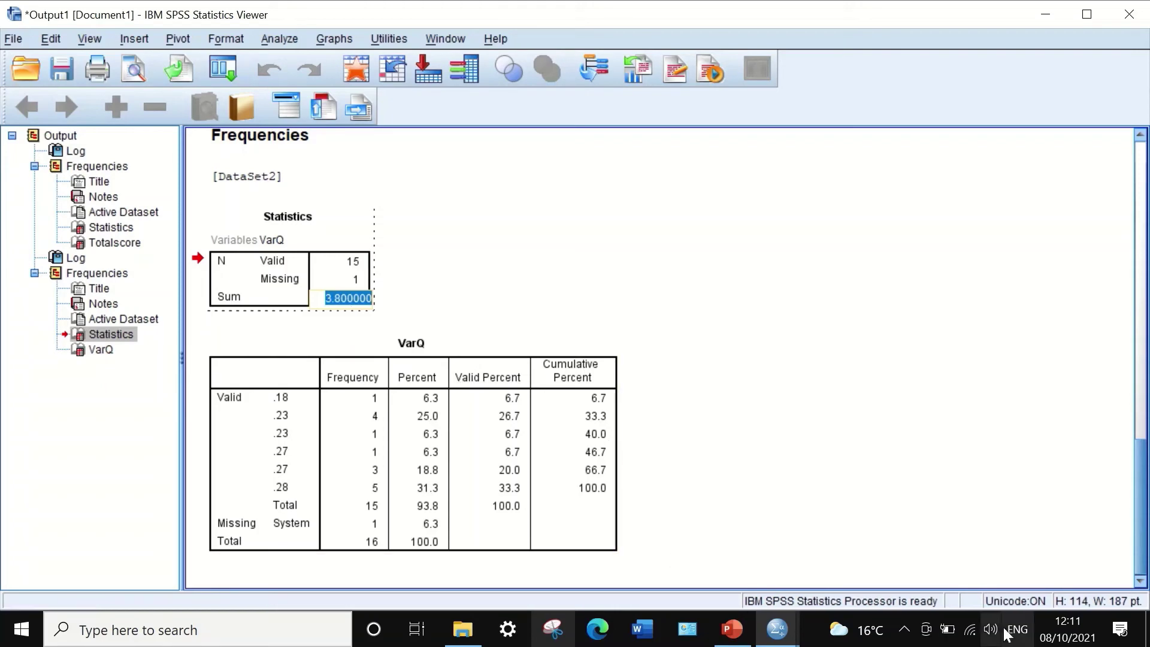
{"action": "left_click", "coordinate": [732, 629]}
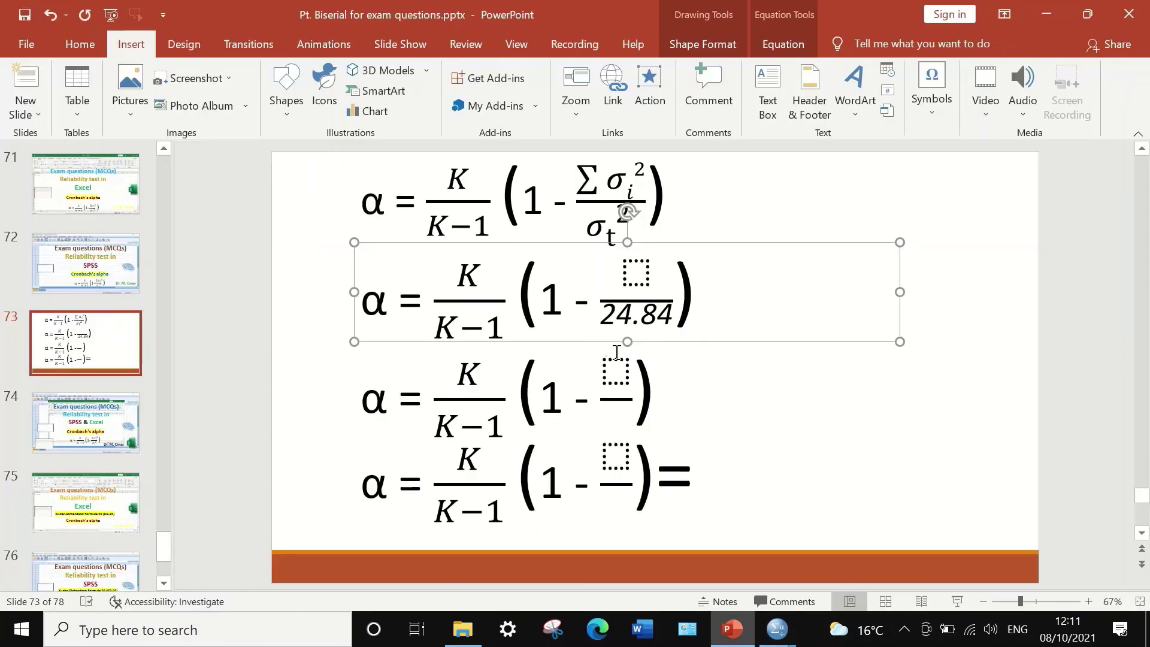
{"action": "left_click", "coordinate": [641, 271]}
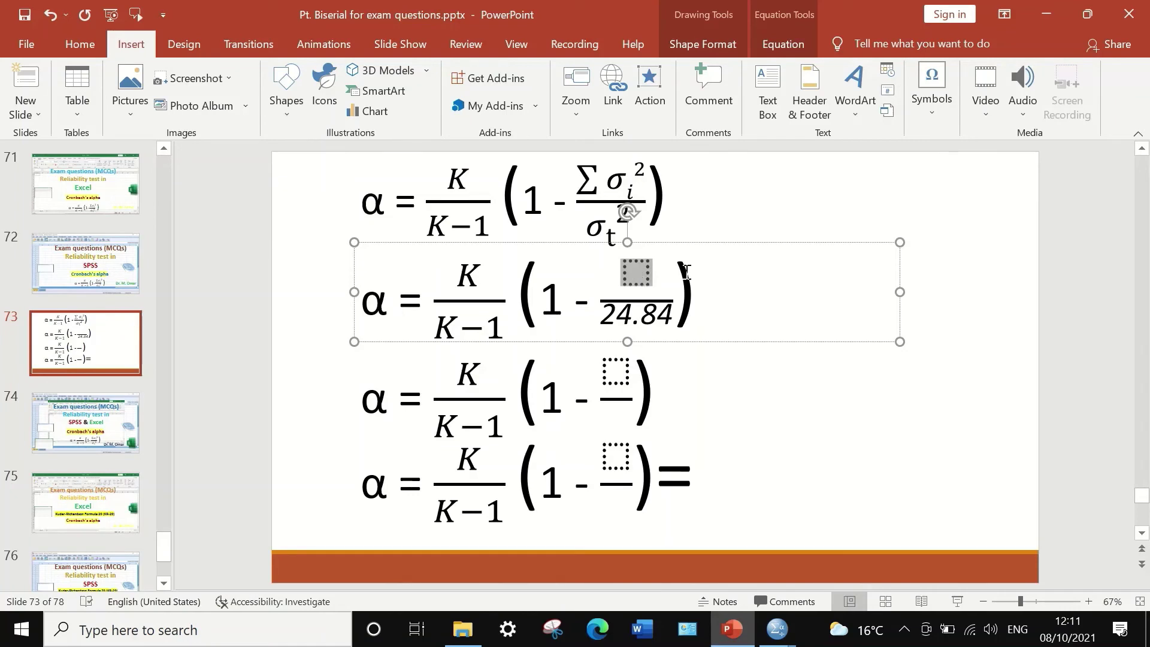
{"action": "type", "text": "3.8"}
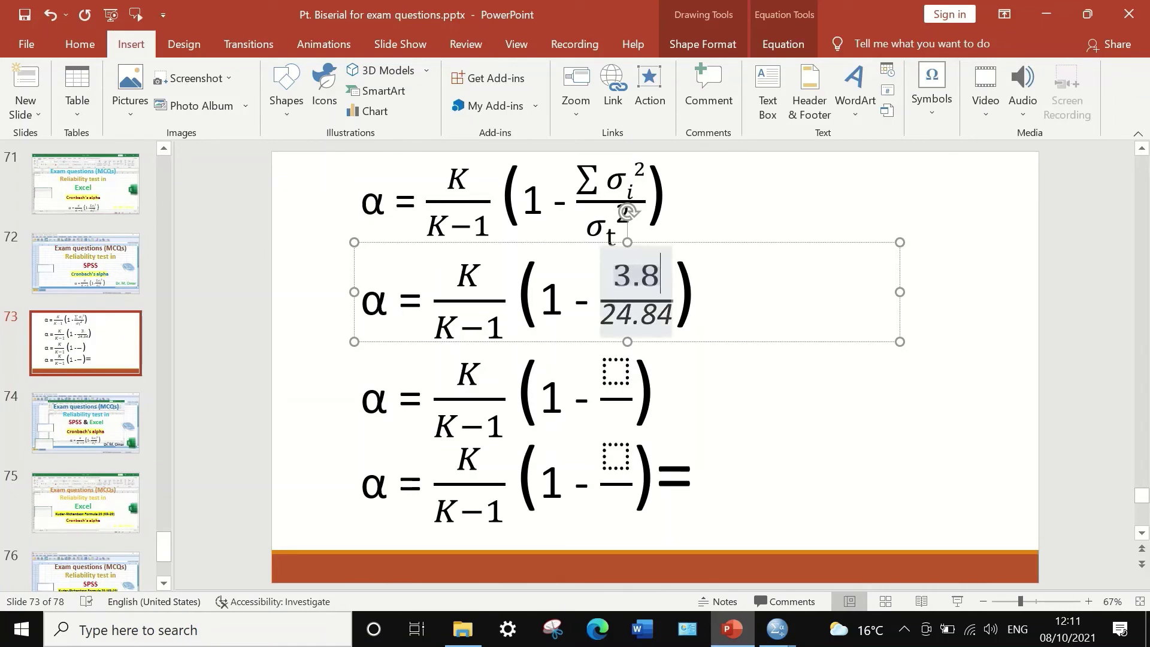
{"action": "left_click", "coordinate": [814, 416]}
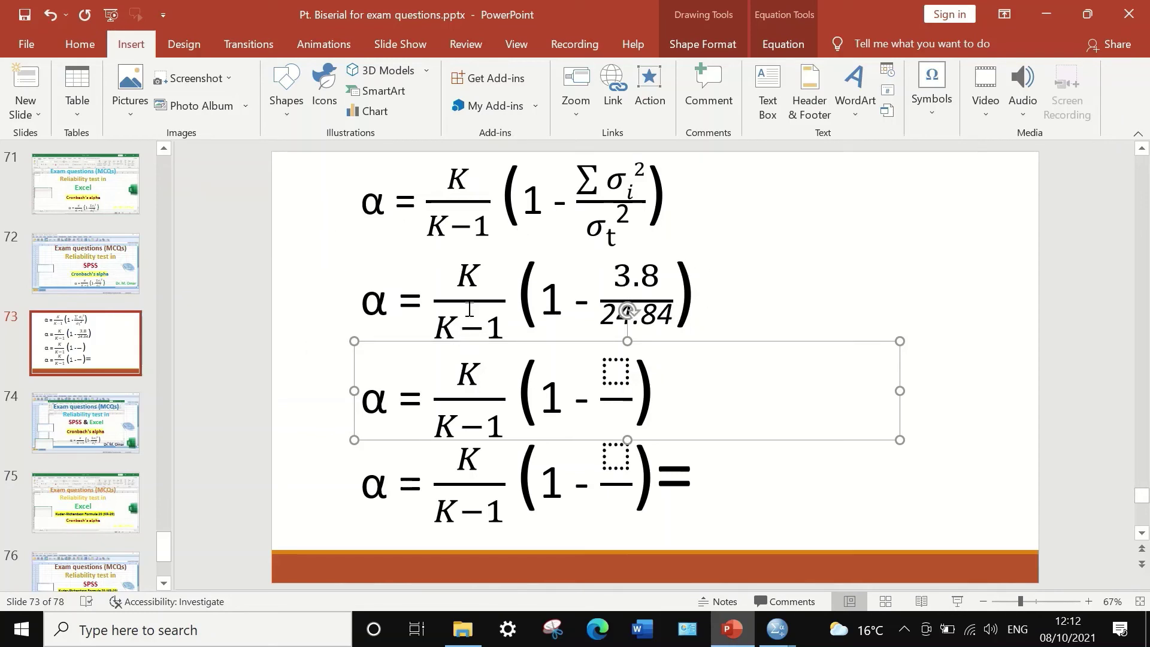
{"action": "left_click", "coordinate": [845, 265]}
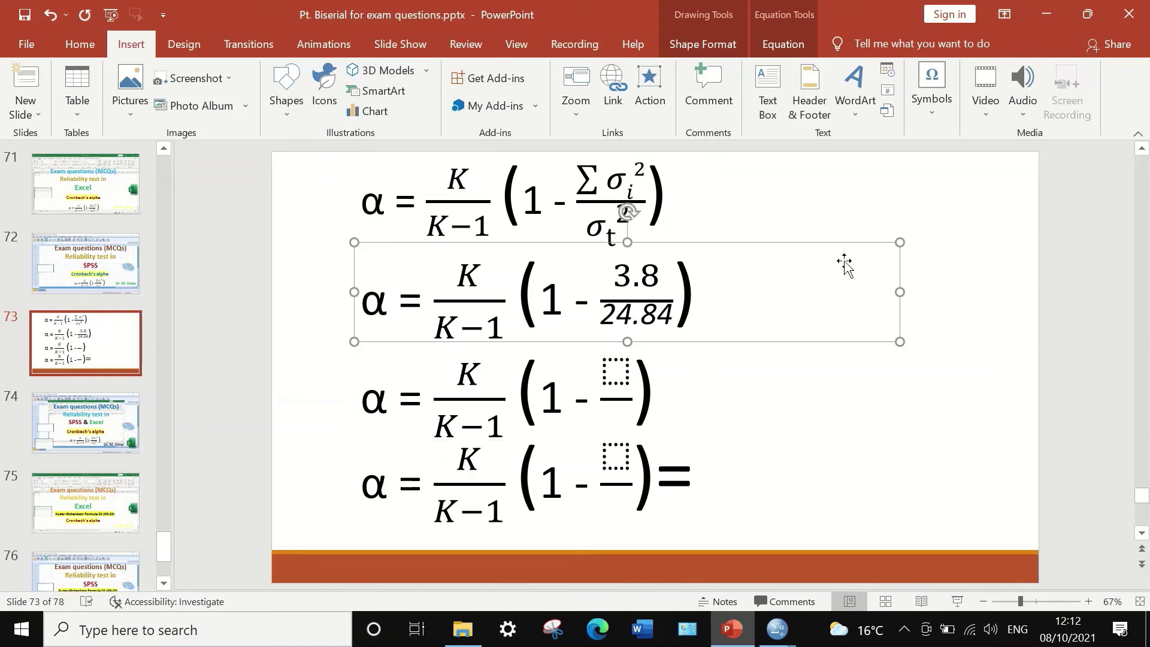